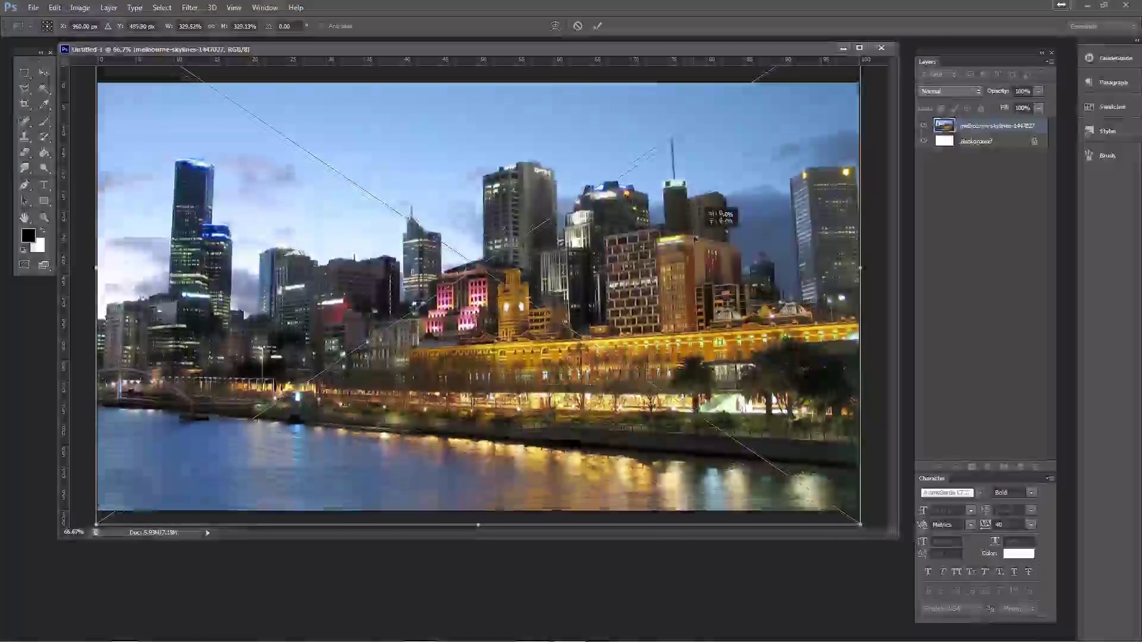
- Commit the skyline photo's transform and fully desaturate the photo with a Hue/Saturation adjustment
key(Return)
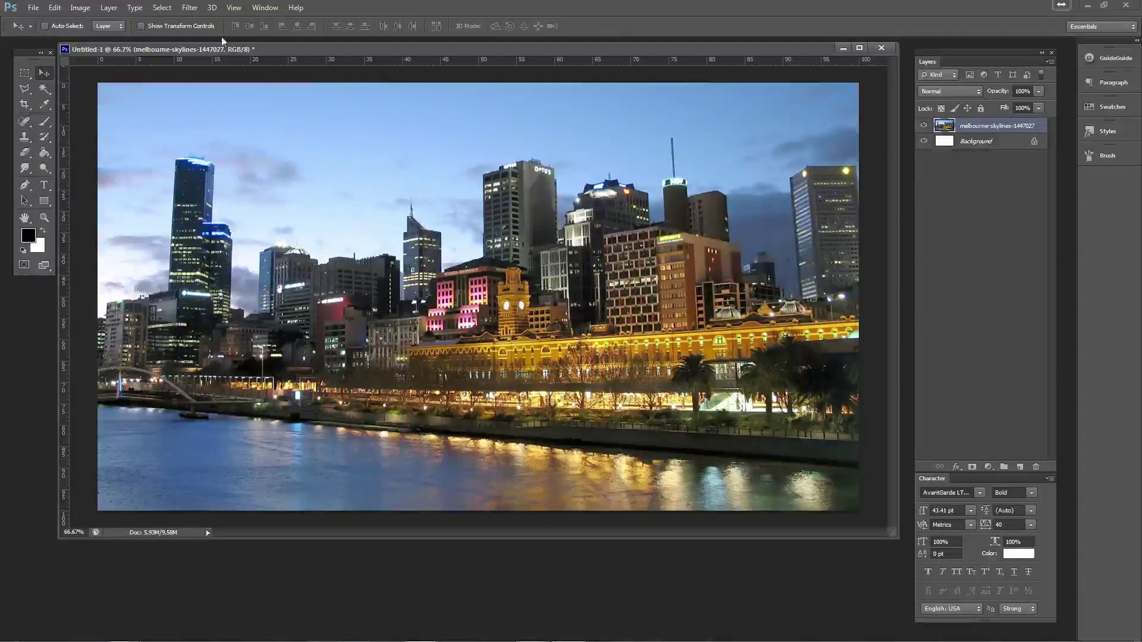
click(79, 7)
mouse_move(90, 39)
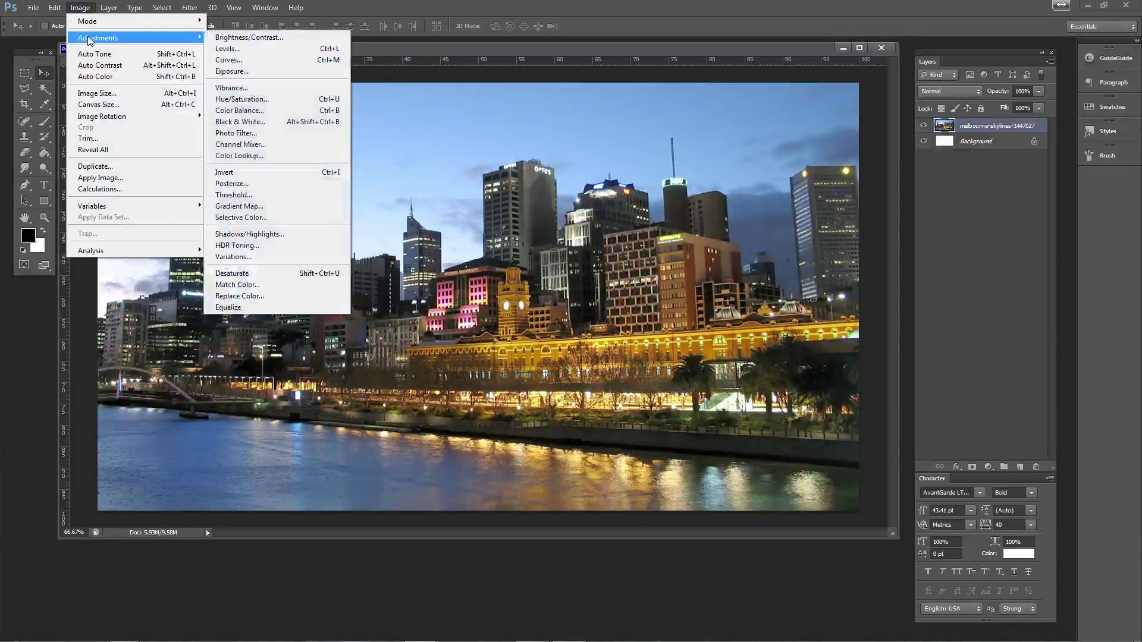
click(275, 102)
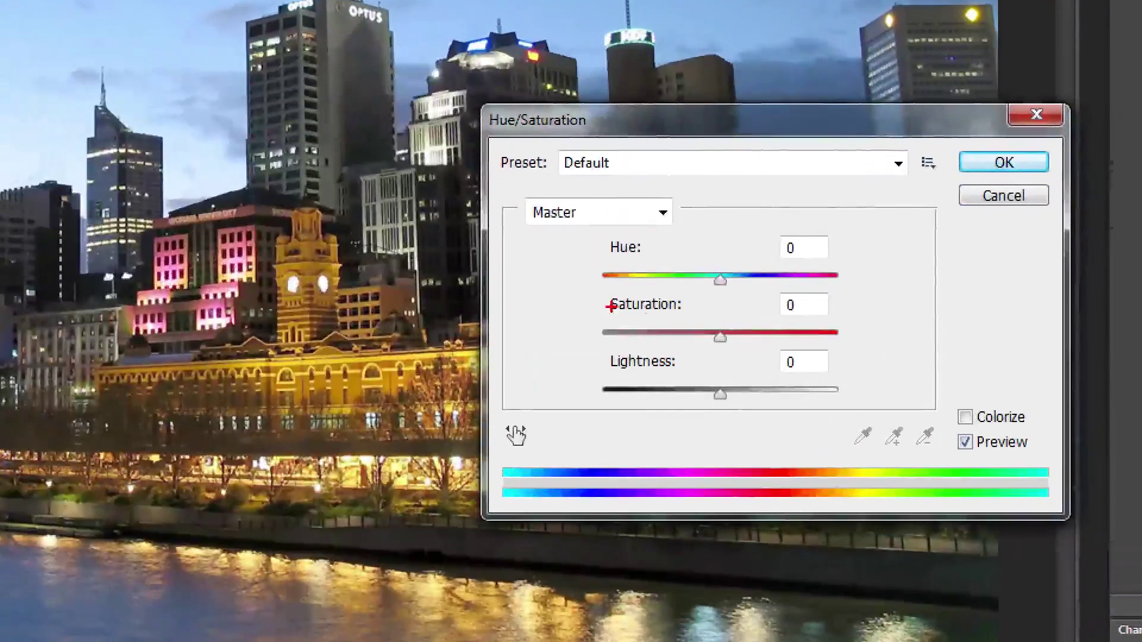
mouse_move(577, 288)
mouse_down()
mouse_move(770, 324)
mouse_move(657, 286)
mouse_up()
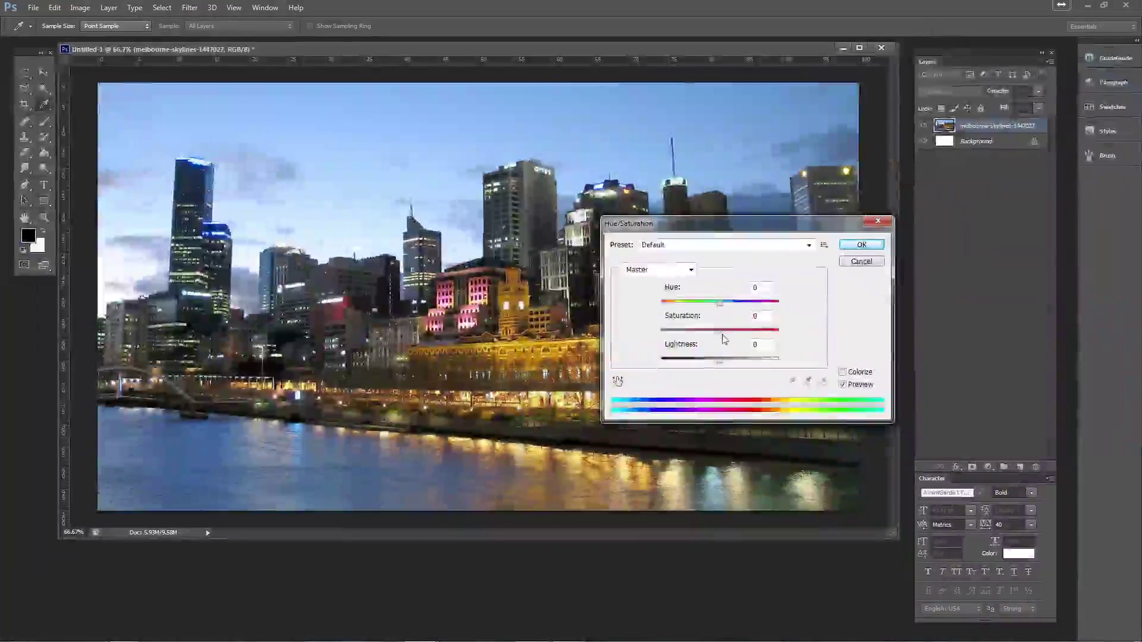
mouse_move(720, 334)
mouse_down()
mouse_move(614, 340)
mouse_move(648, 332)
mouse_up()
click(852, 245)
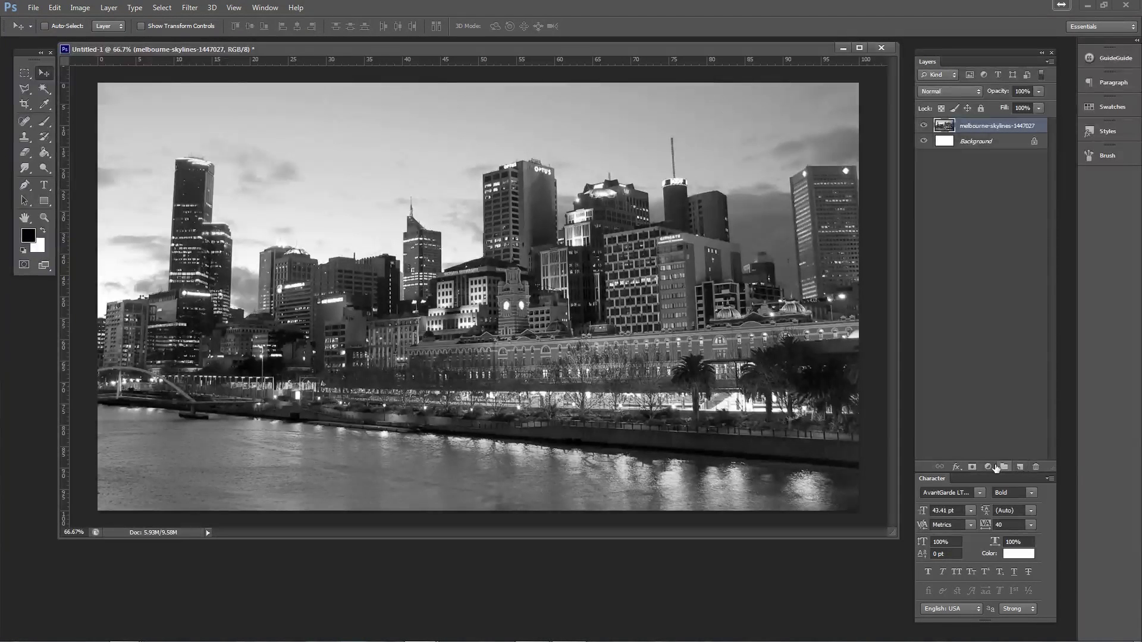
- Add a Solid Color fill layer above the skyline photo in a pale yellow-green
click(988, 467)
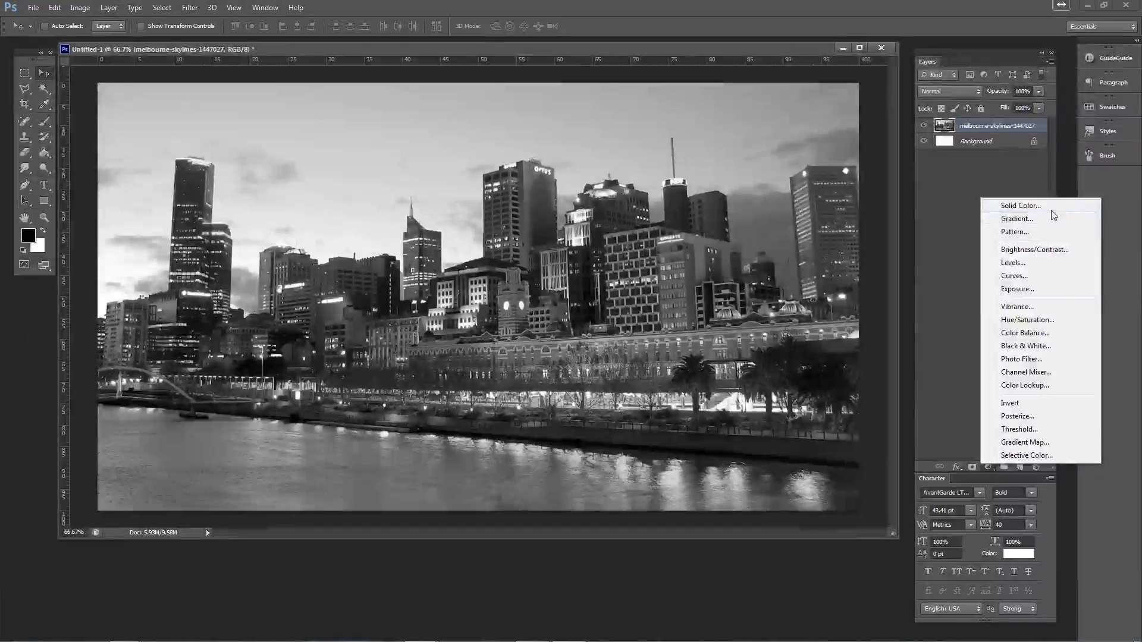
click(944, 111)
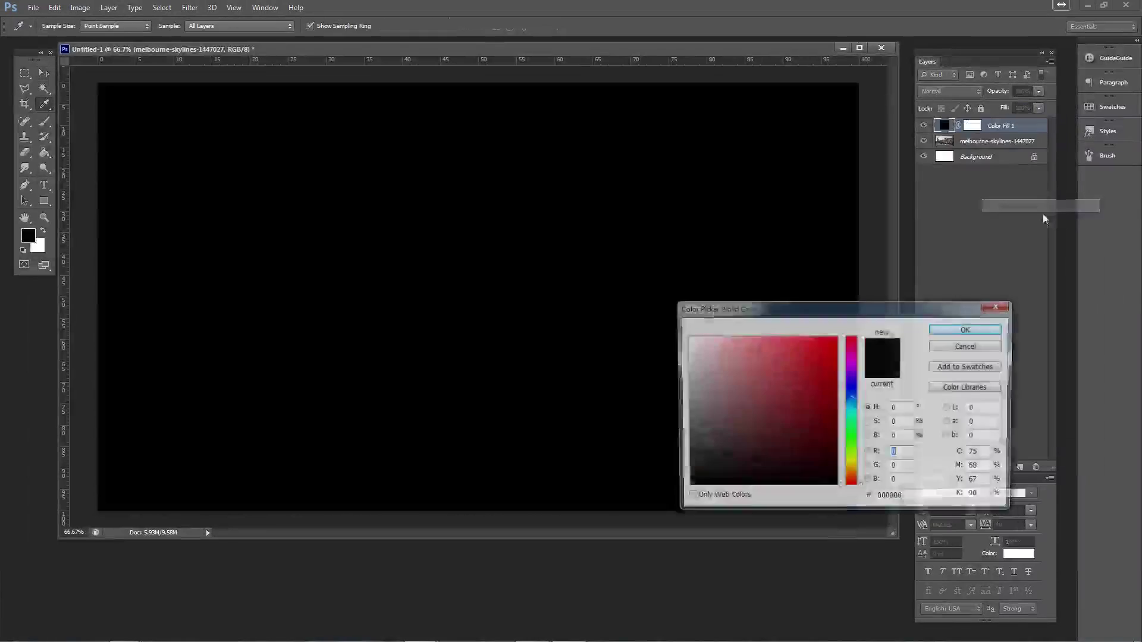
click(688, 338)
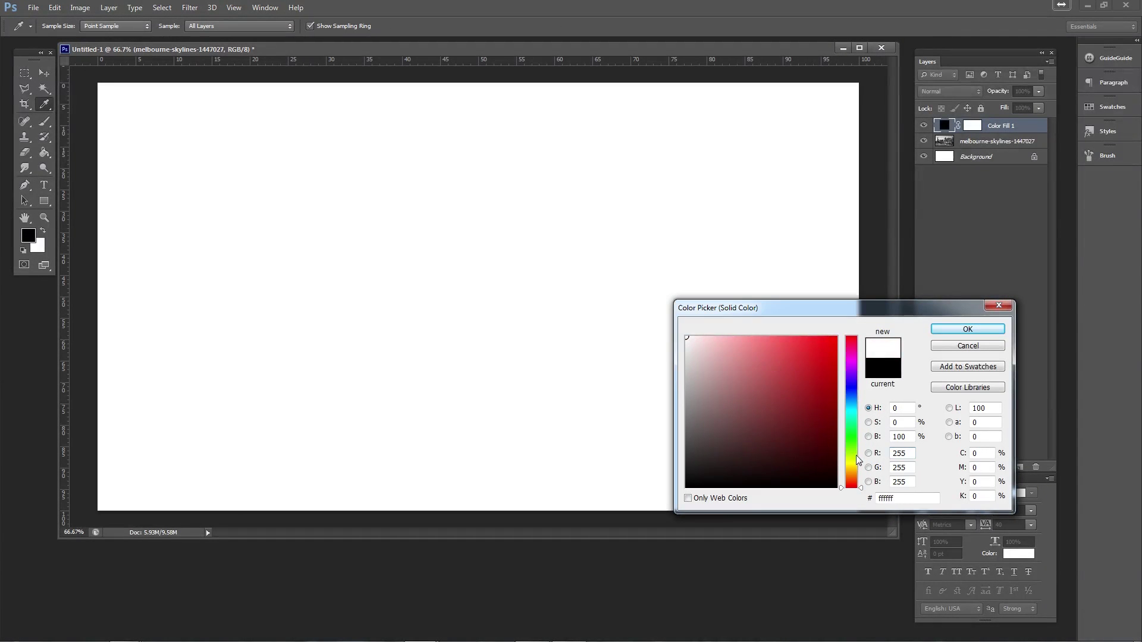
drag(857, 456, 850, 463)
drag(694, 337, 703, 347)
click(953, 332)
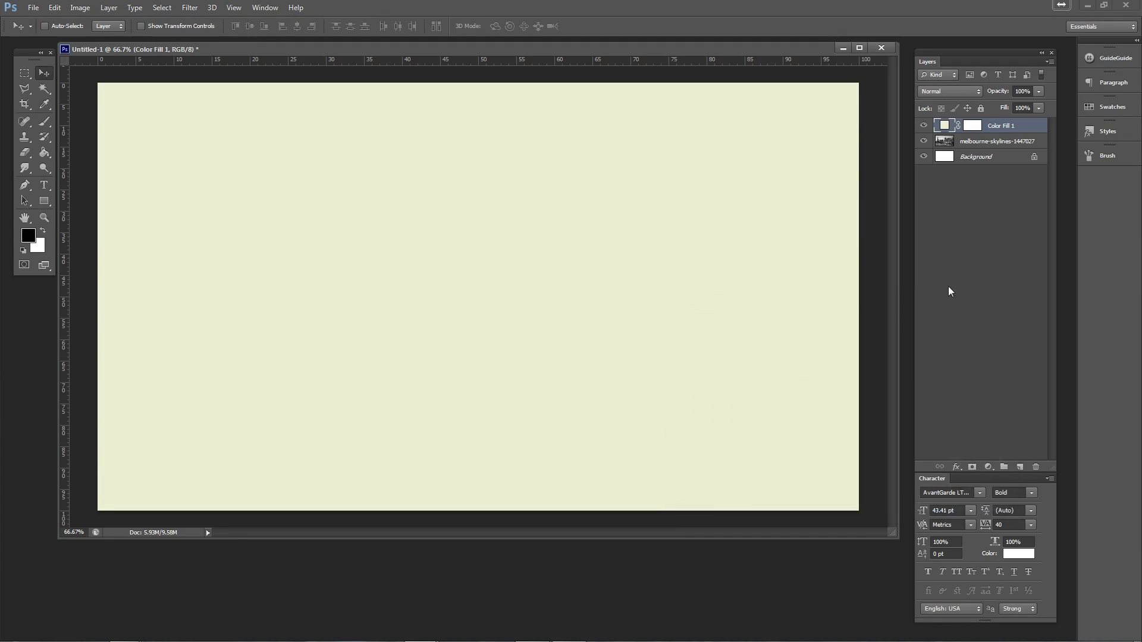
- Set the colour fill layer's blend mode to Divide and compare the image with that layer hidden and shown
click(947, 92)
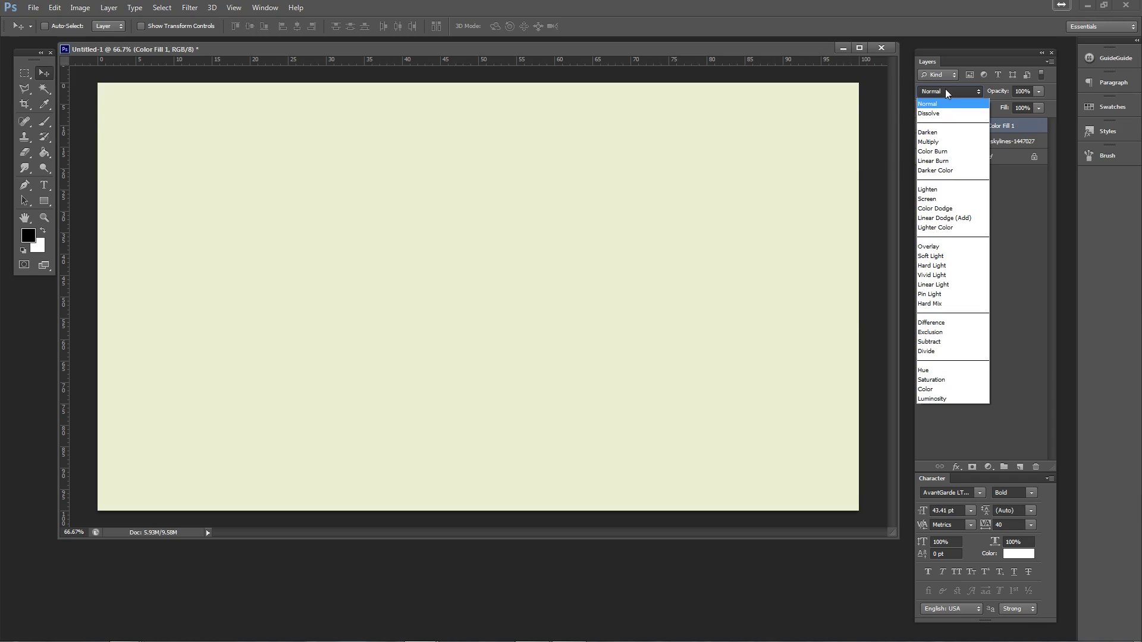
click(936, 352)
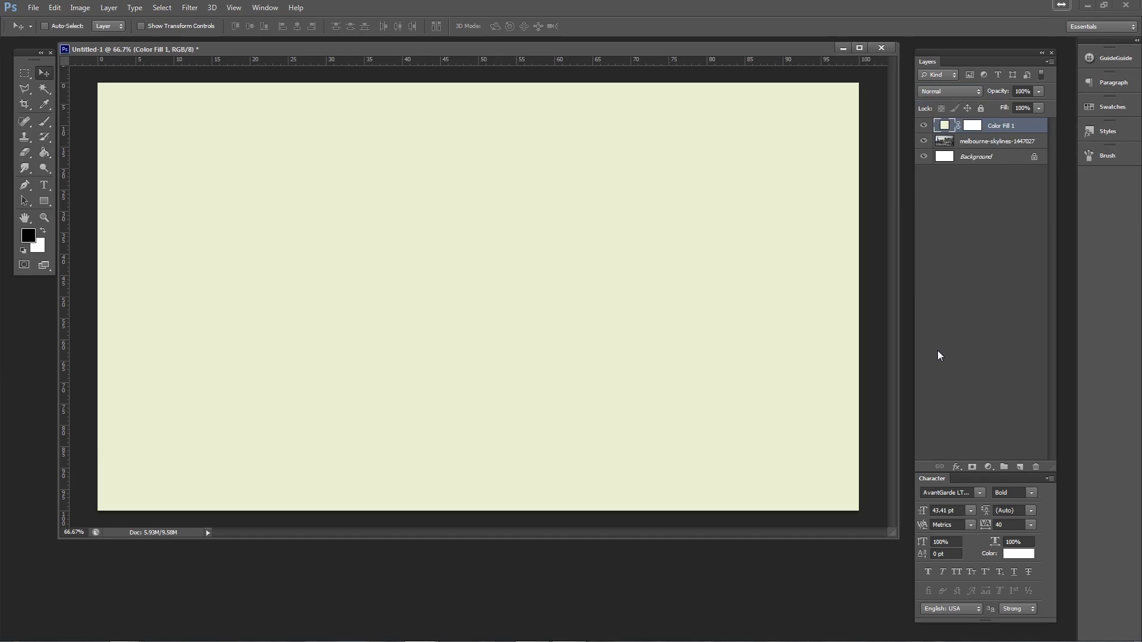
click(939, 355)
click(991, 131)
click(950, 91)
click(928, 351)
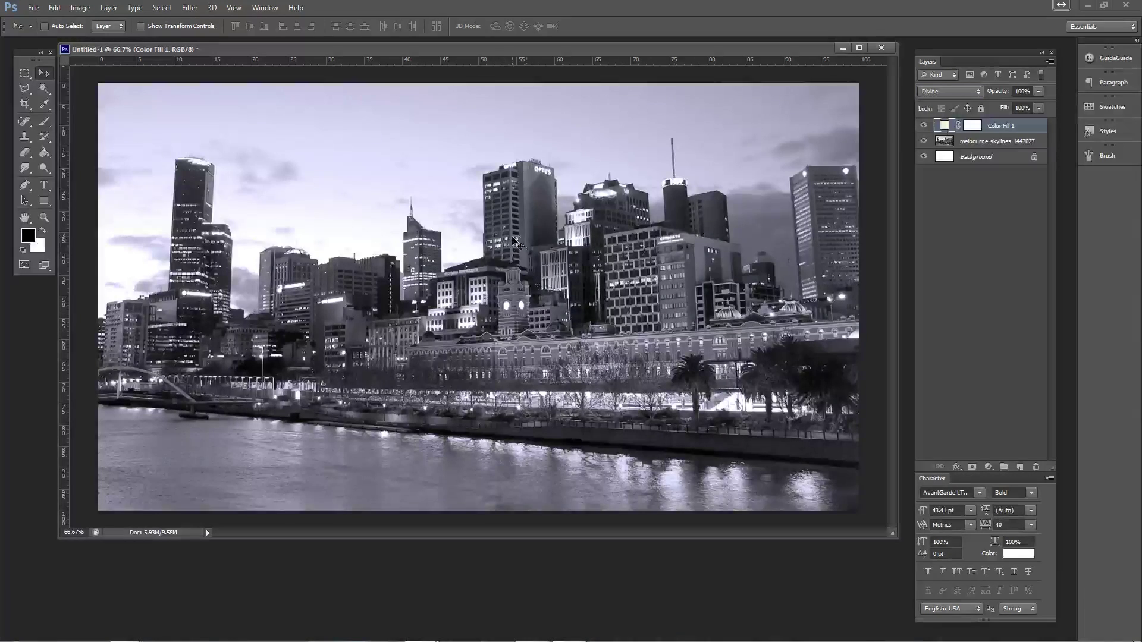
click(924, 126)
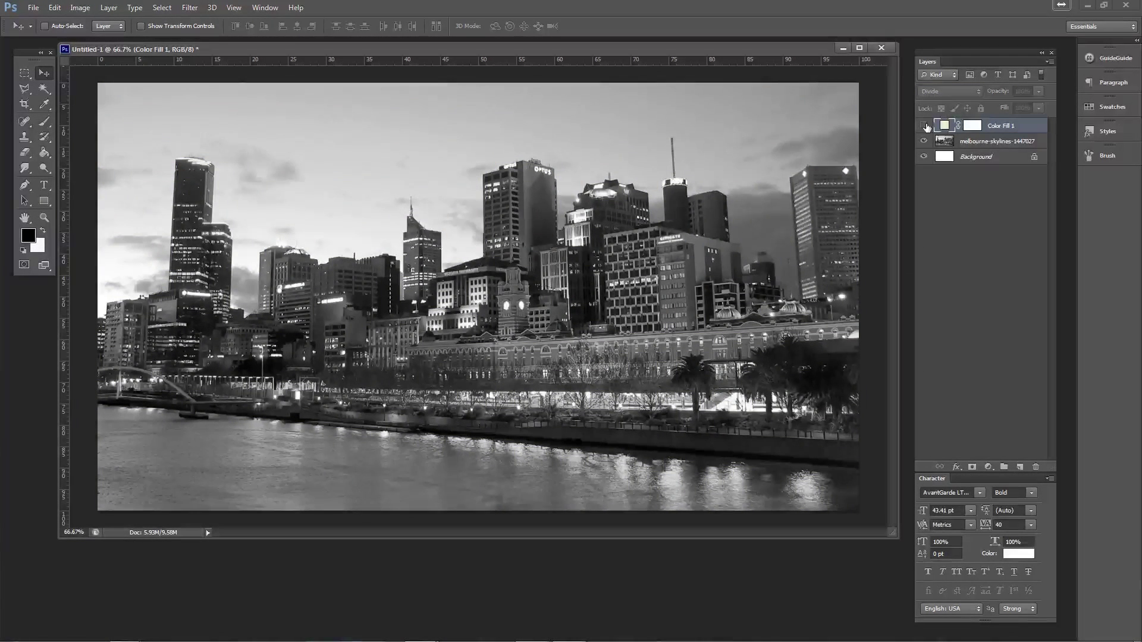
click(924, 125)
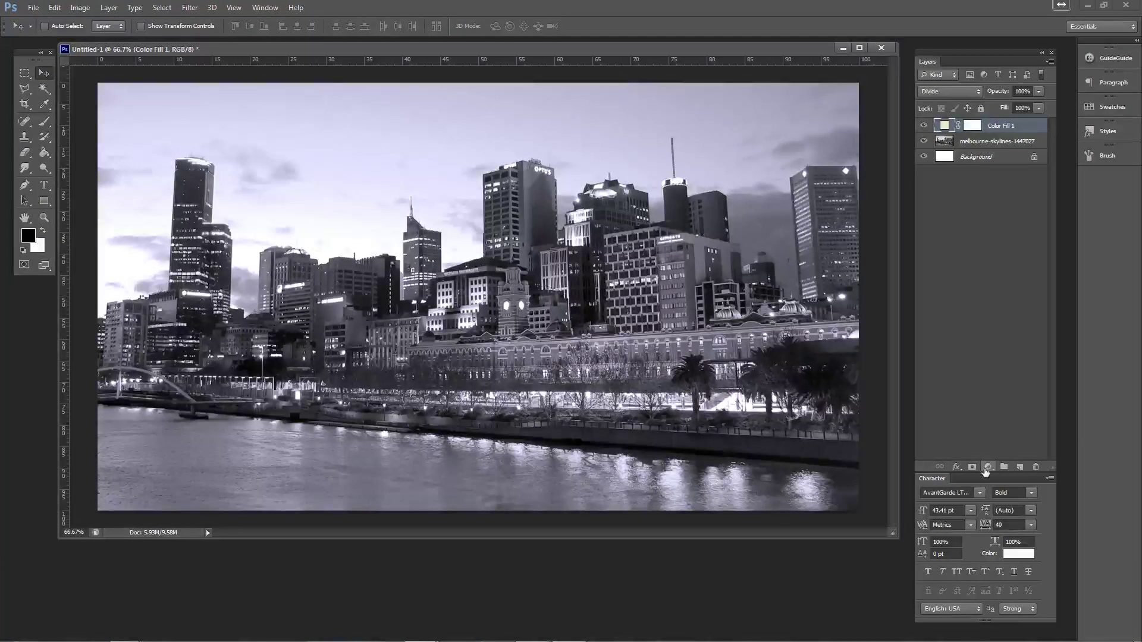
- Add a Curves adjustment layer above the colour fill, lowering the highlights, lifting the darkest tones and darkening the upper midtones
click(987, 468)
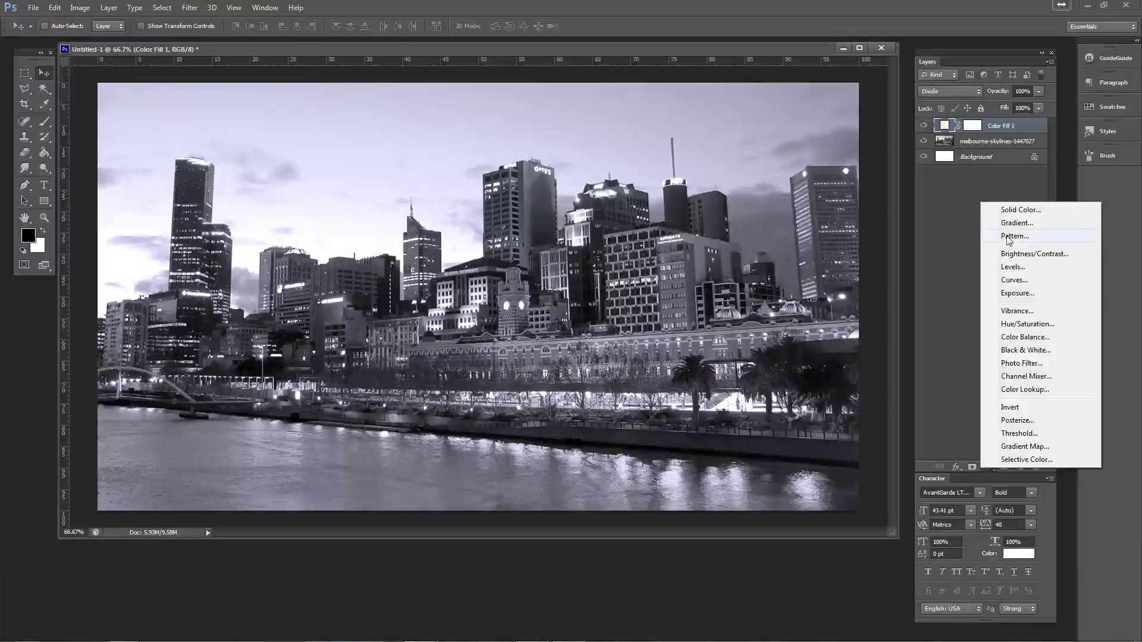
click(1023, 282)
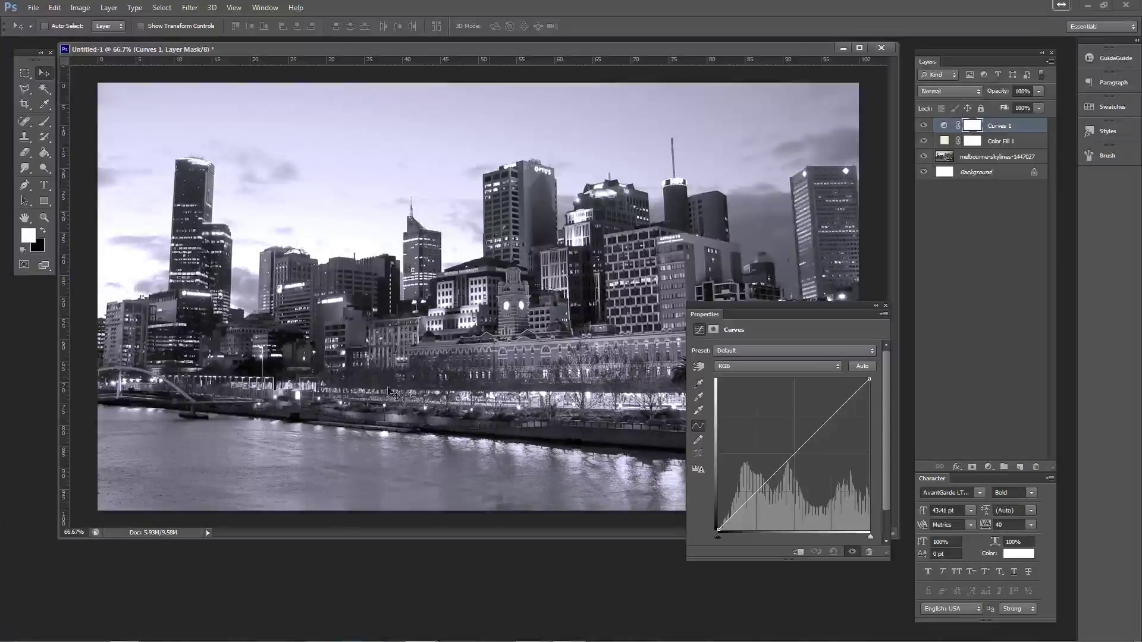
drag(869, 379, 882, 439)
drag(718, 530, 750, 503)
drag(804, 474, 812, 478)
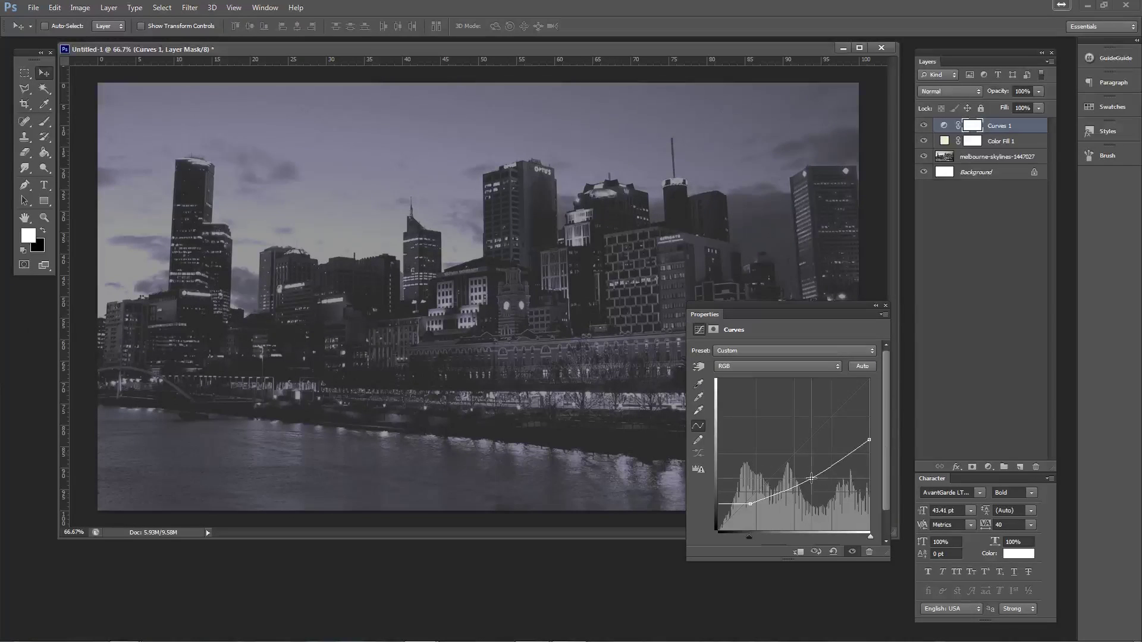
mouse_move(871, 439)
mouse_down()
mouse_move(872, 459)
mouse_move(887, 447)
mouse_up()
drag(809, 479, 818, 481)
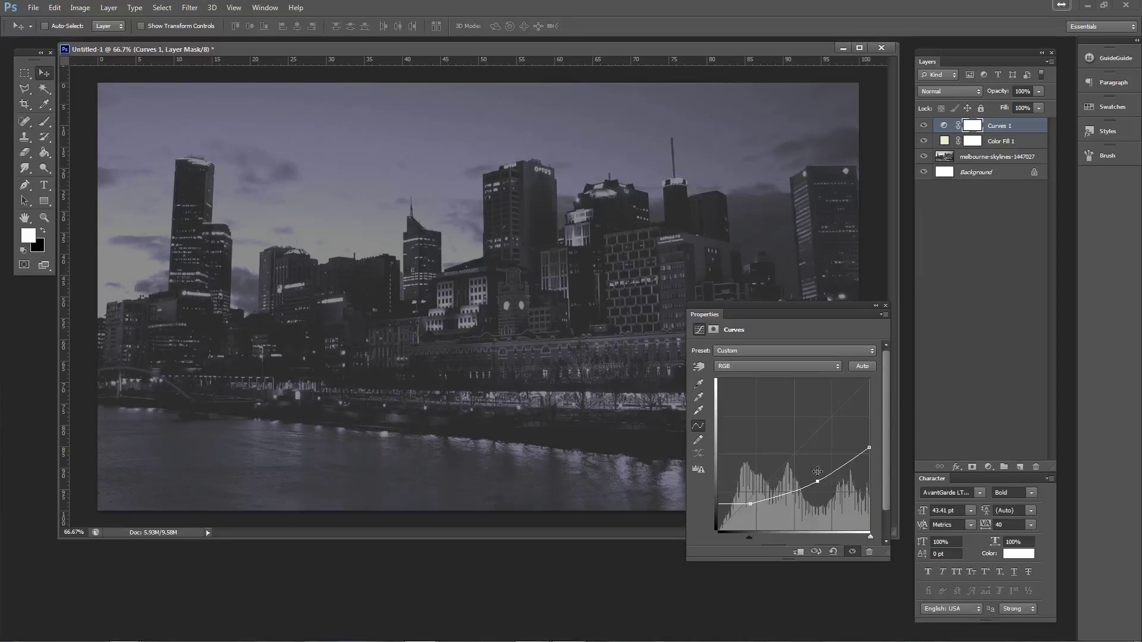
click(885, 307)
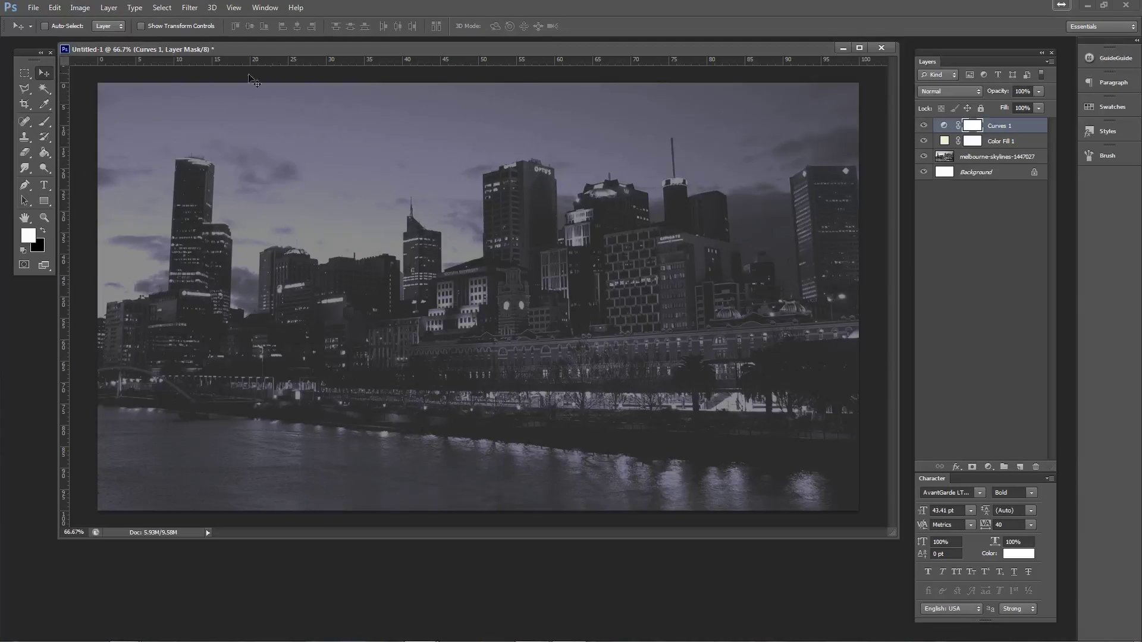
- Set the ruler units to percent and place a vertical and a horizontal guide at 50%, crossing at the canvas centre
key(ctrl+r)
key(ctrl+r)
right_click(144, 66)
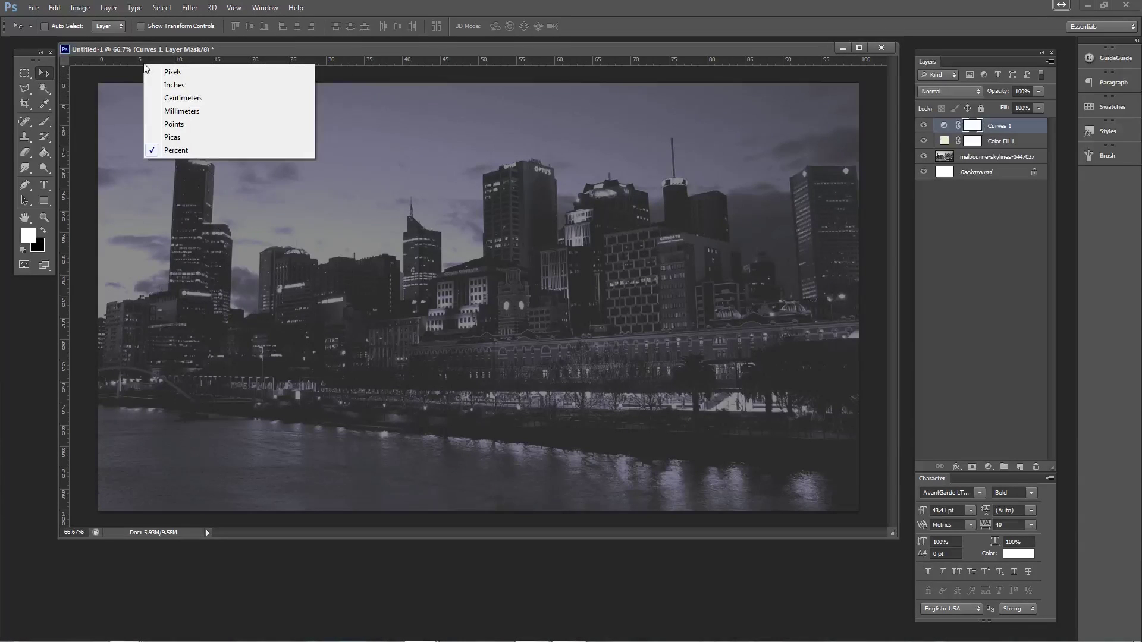
click(172, 151)
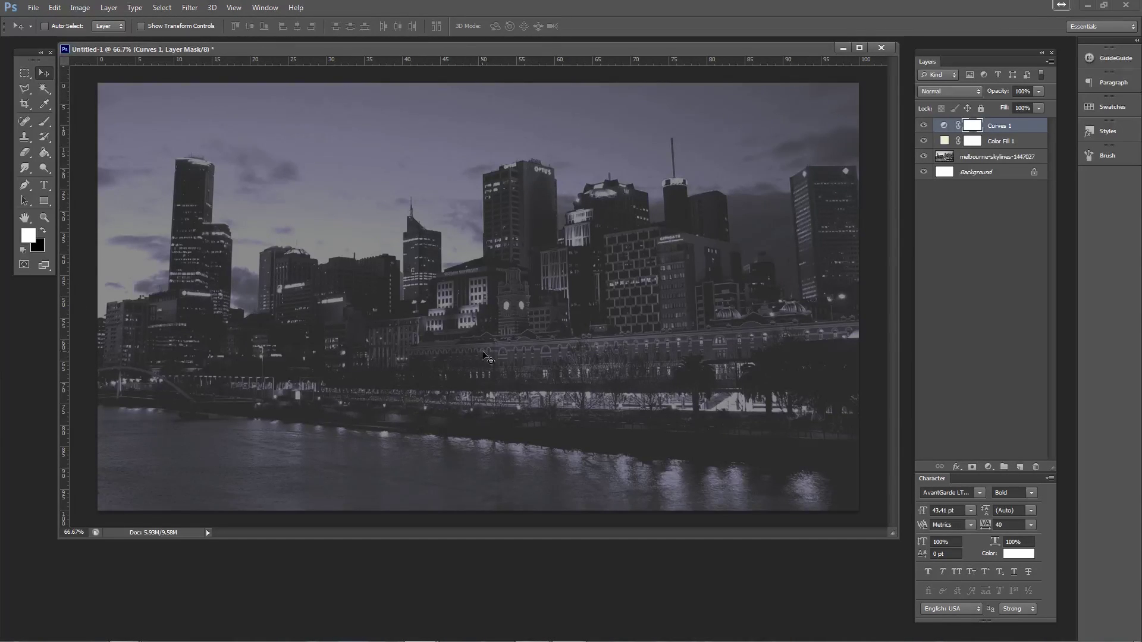
drag(65, 275, 477, 252)
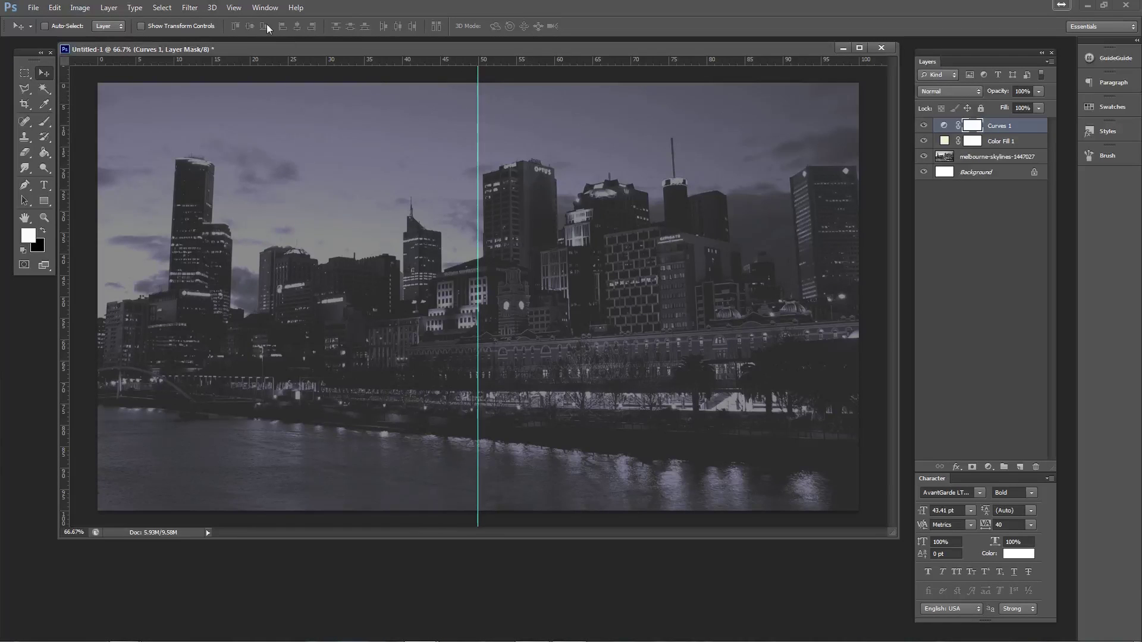
click(232, 8)
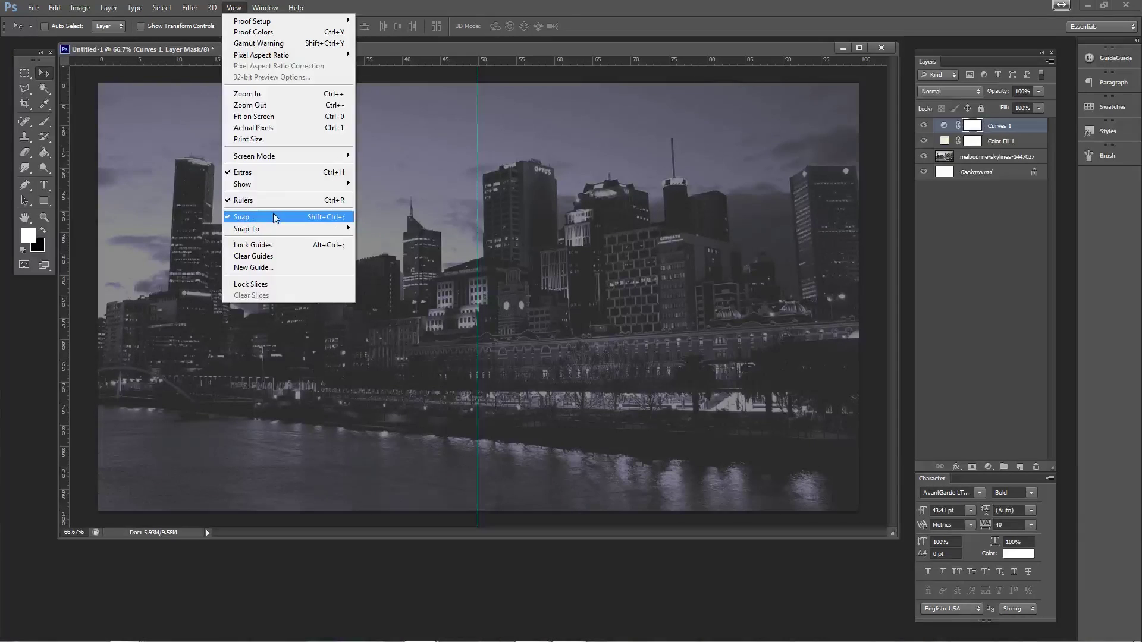
click(405, 49)
drag(402, 64, 367, 295)
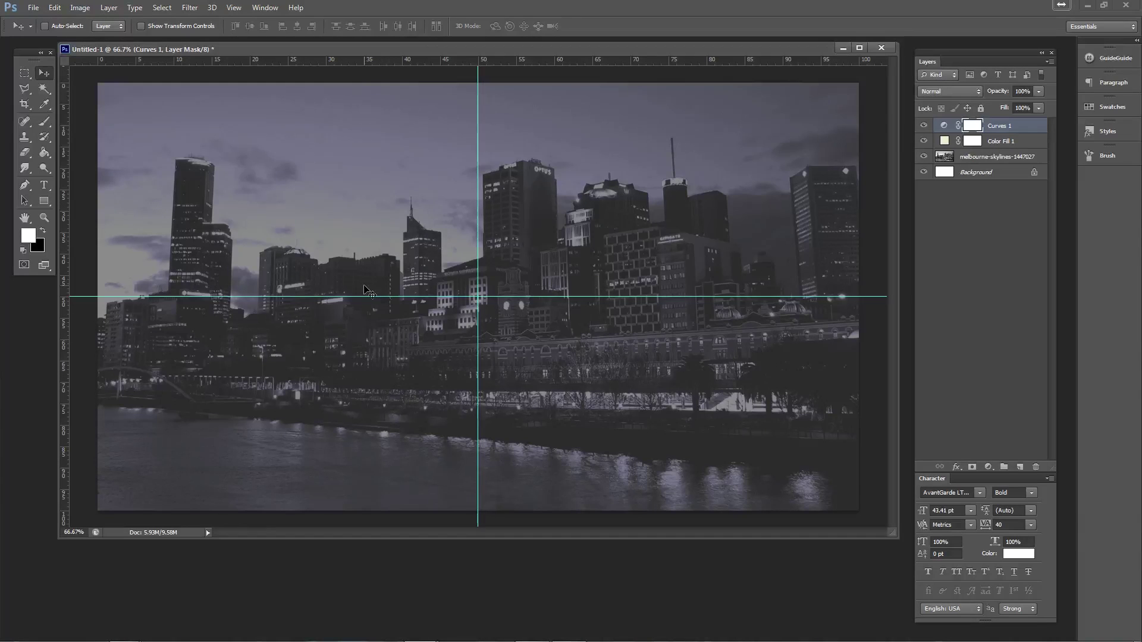
- Add the white, centre-aligned text "EASTER" at the guides' intersection in AvantGarde LT Bold, 43.41 pt
click(43, 186)
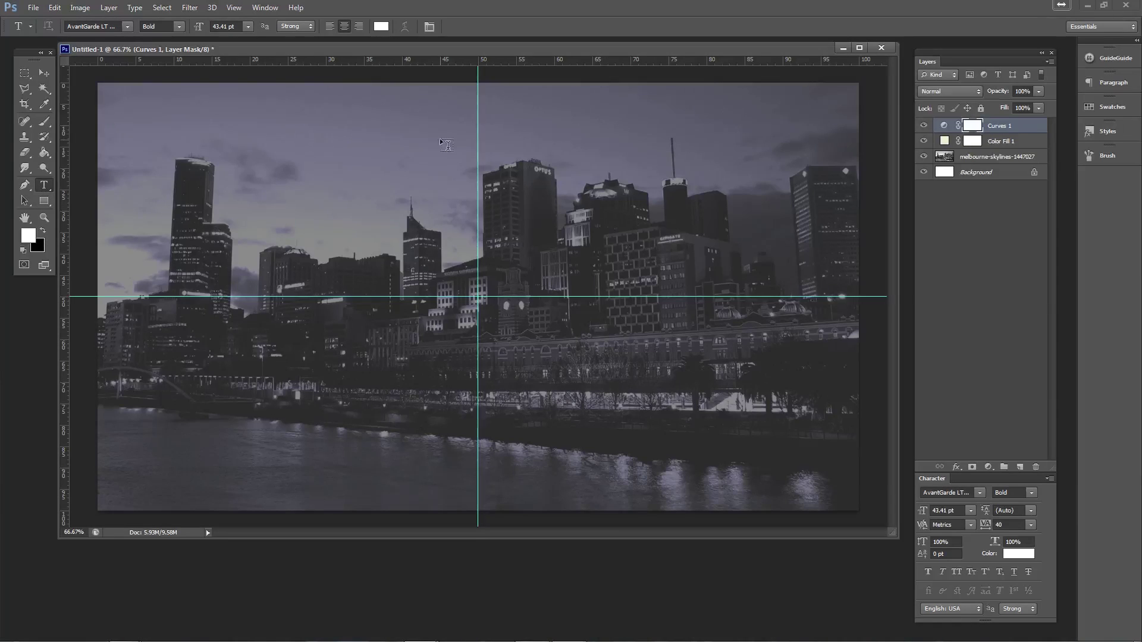
click(483, 302)
text(EASTER)
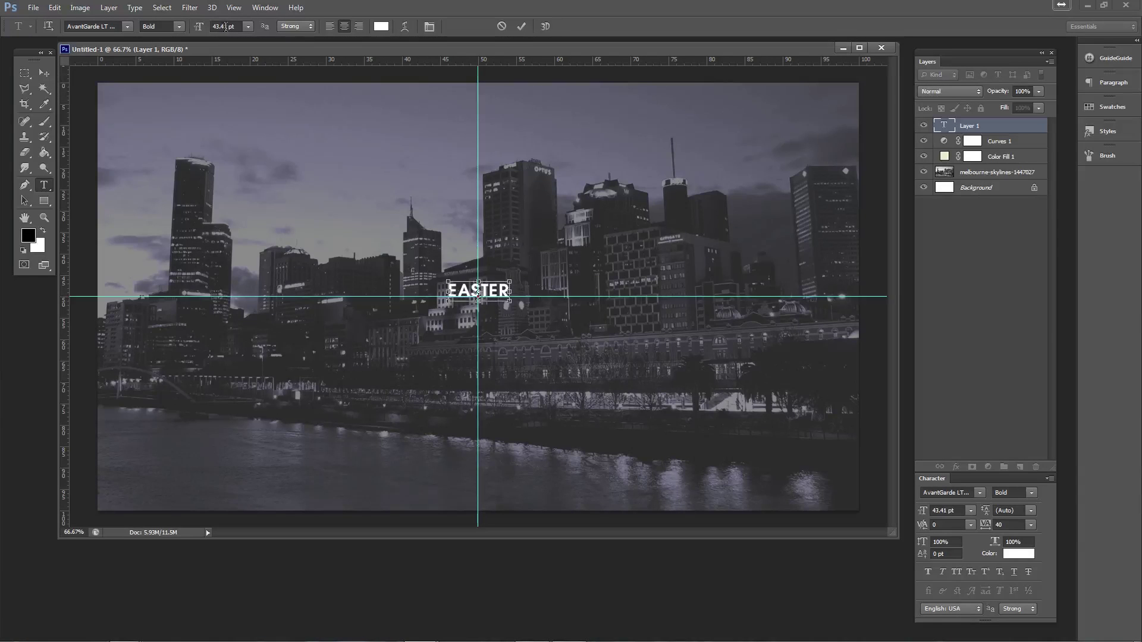
key(ctrl+a)
click(127, 26)
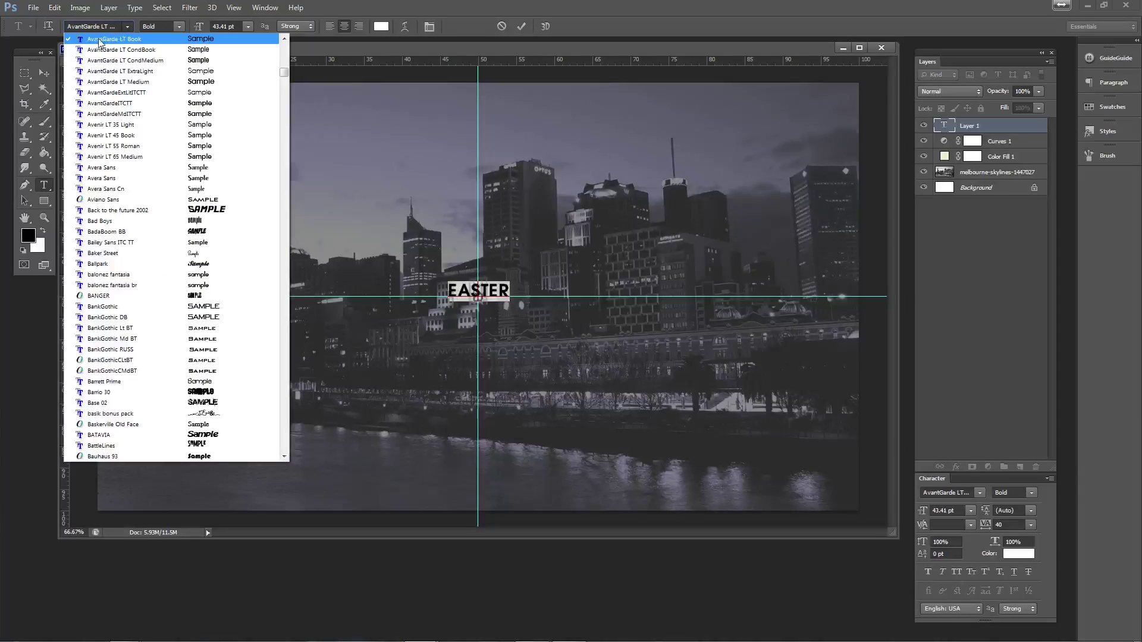
click(127, 28)
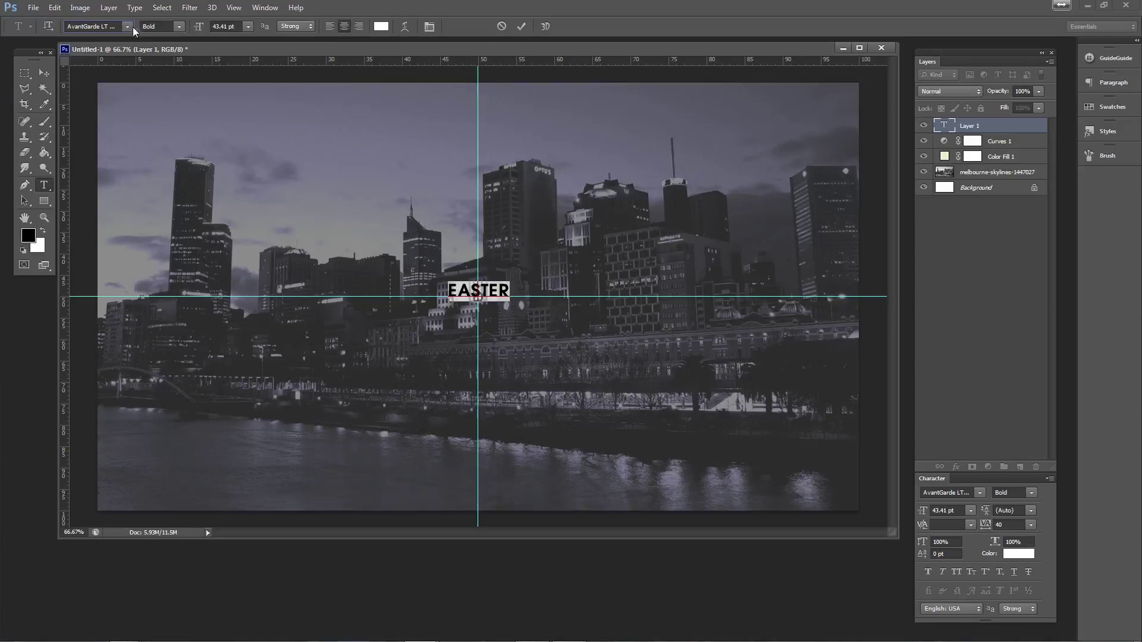
click(521, 26)
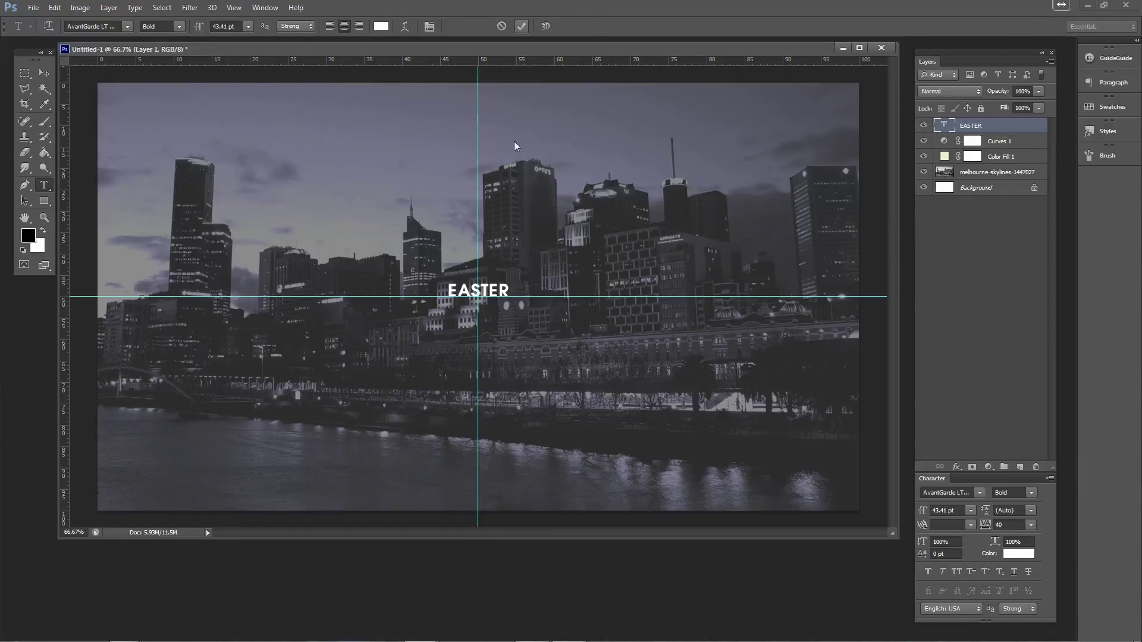
- Scale the EASTER text up to about 692% and centre it over the guides' intersection
key(ctrl+t)
drag(509, 282, 663, 233)
drag(578, 276, 578, 282)
drag(666, 239, 690, 230)
drag(626, 285, 624, 289)
key(Return)
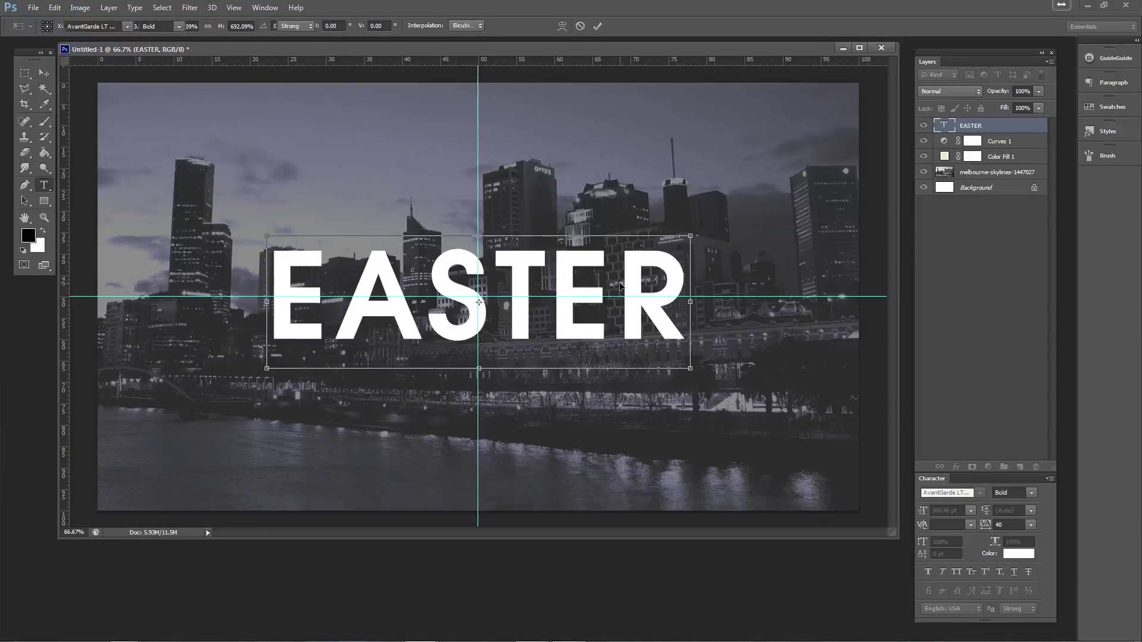
- Draw a white rectangle shape about 1227 by 402 px, centred on the guides' intersection and covering the EASTER text
click(43, 201)
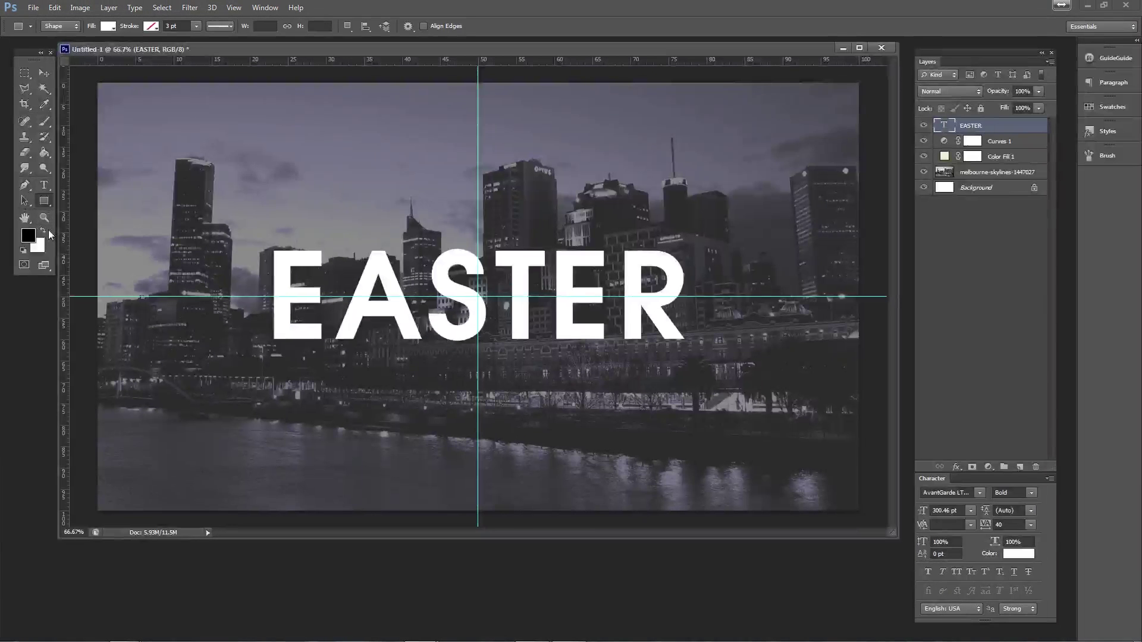
click(43, 230)
drag(478, 296, 721, 217)
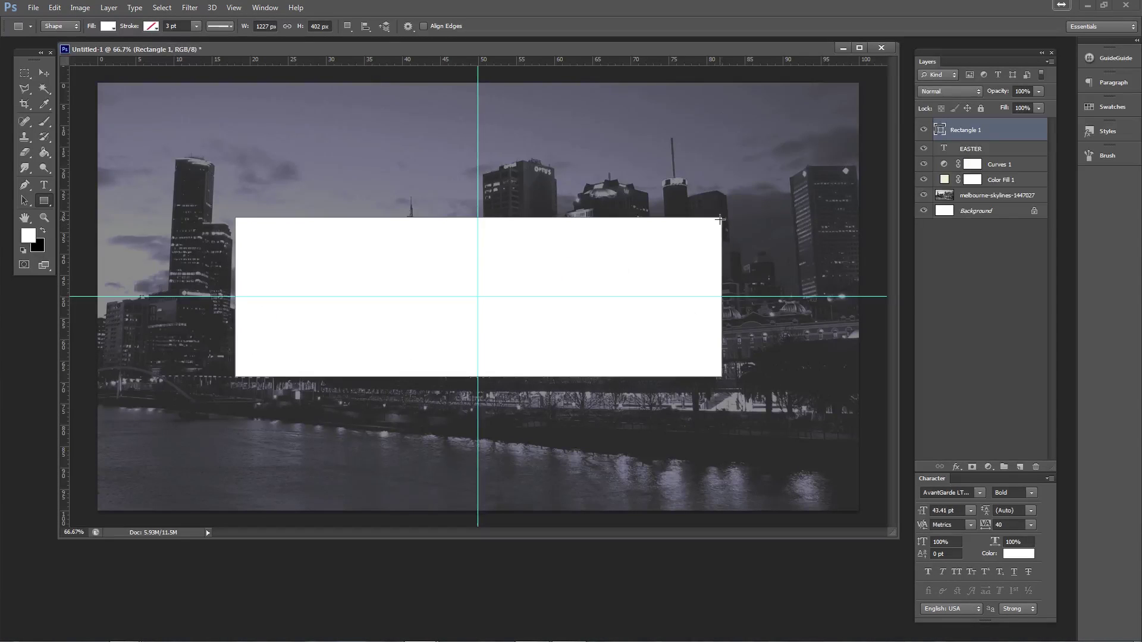
- Give the rectangle over the EASTER text a white stroke and no fill
key(a)
drag(220, 225, 347, 315)
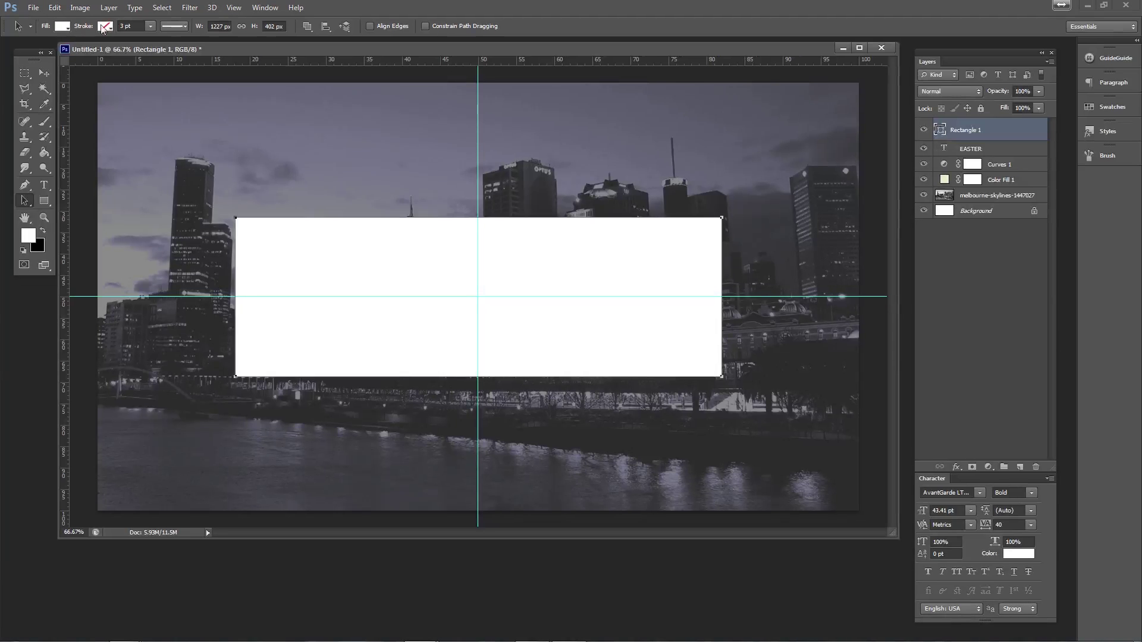
click(214, 55)
click(47, 85)
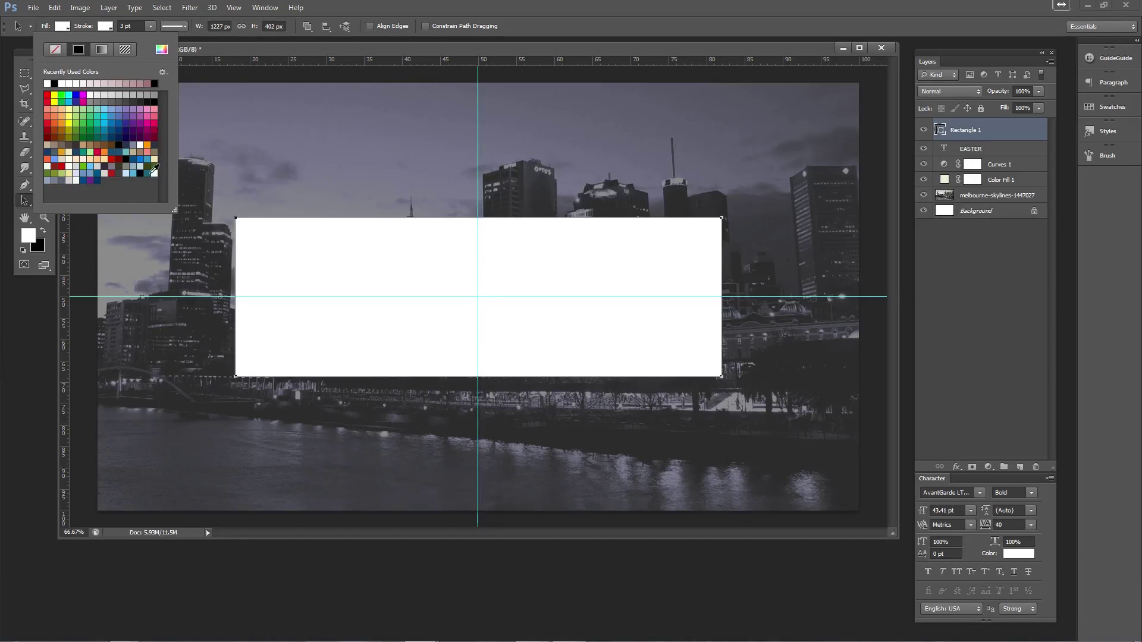
click(68, 28)
click(68, 27)
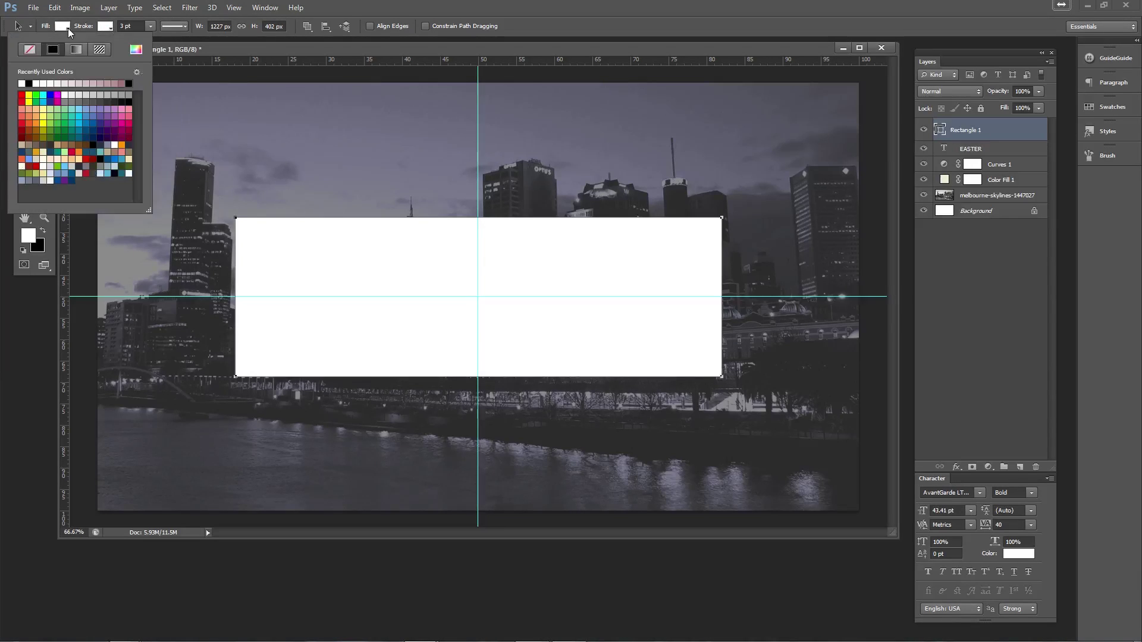
click(26, 53)
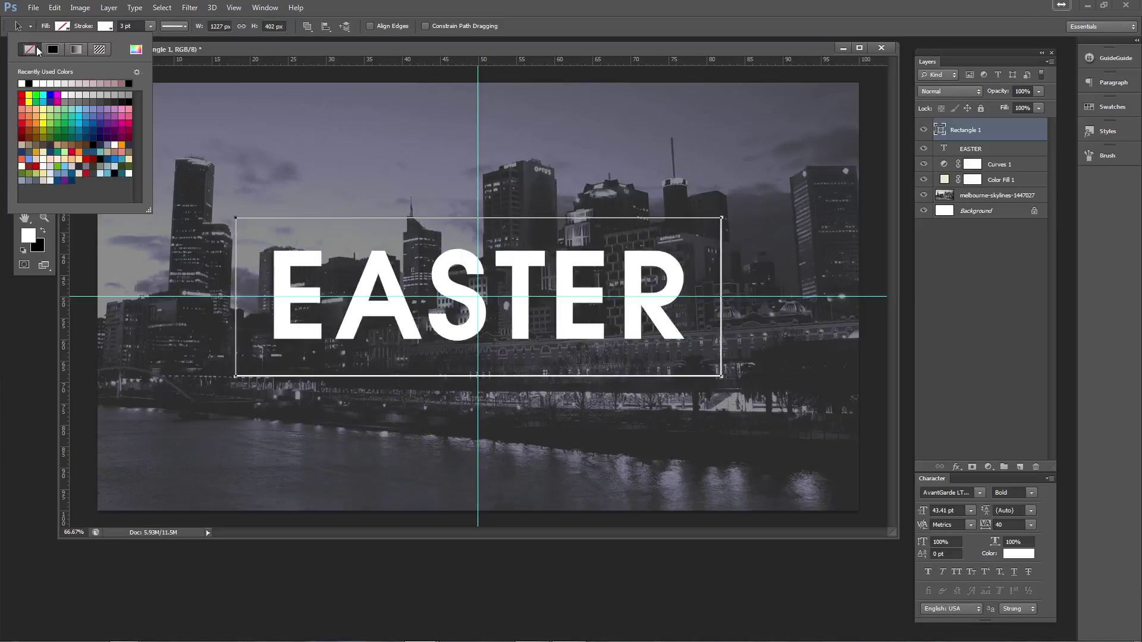
click(849, 153)
click(979, 282)
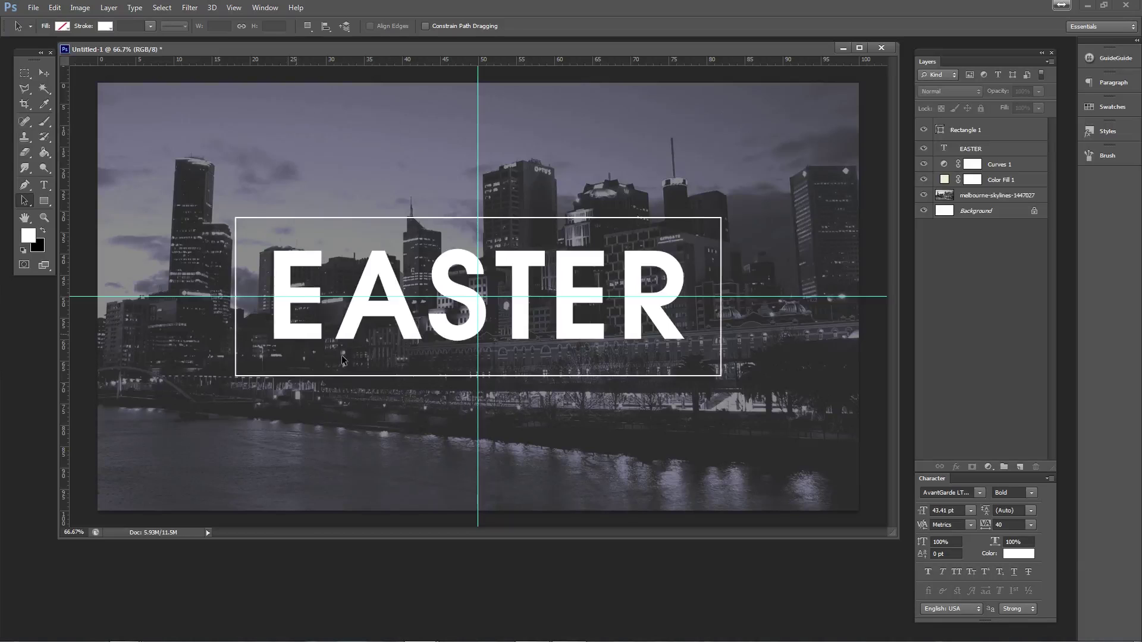
- Set the rectangle frame's stroke width to 5 pt
click(986, 135)
click(151, 29)
drag(154, 38, 110, 28)
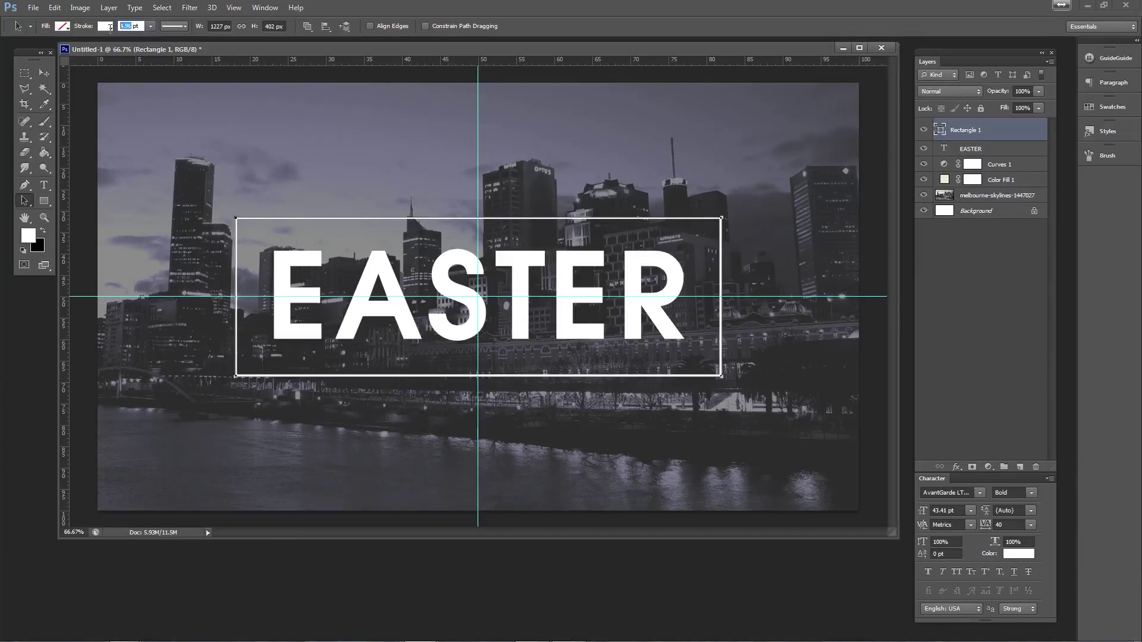
text(5)
key(Return)
click(973, 336)
- Duplicate the EASTER text layer above the rectangle layer and move the copy straight down over the frame's bottom edge
key(z)
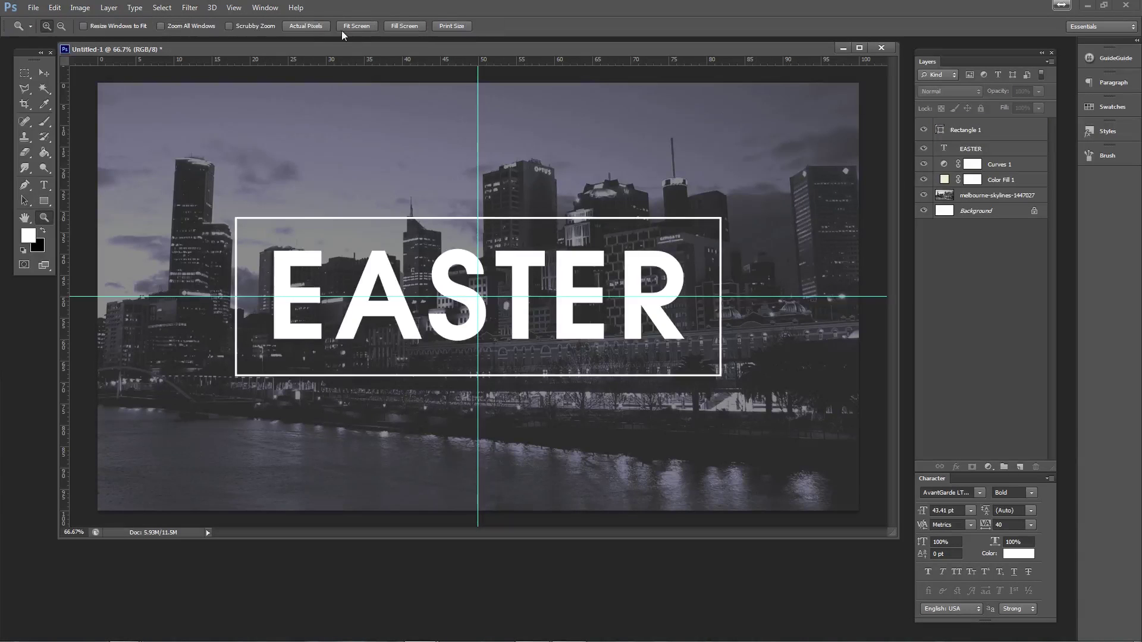
click(320, 24)
key(v)
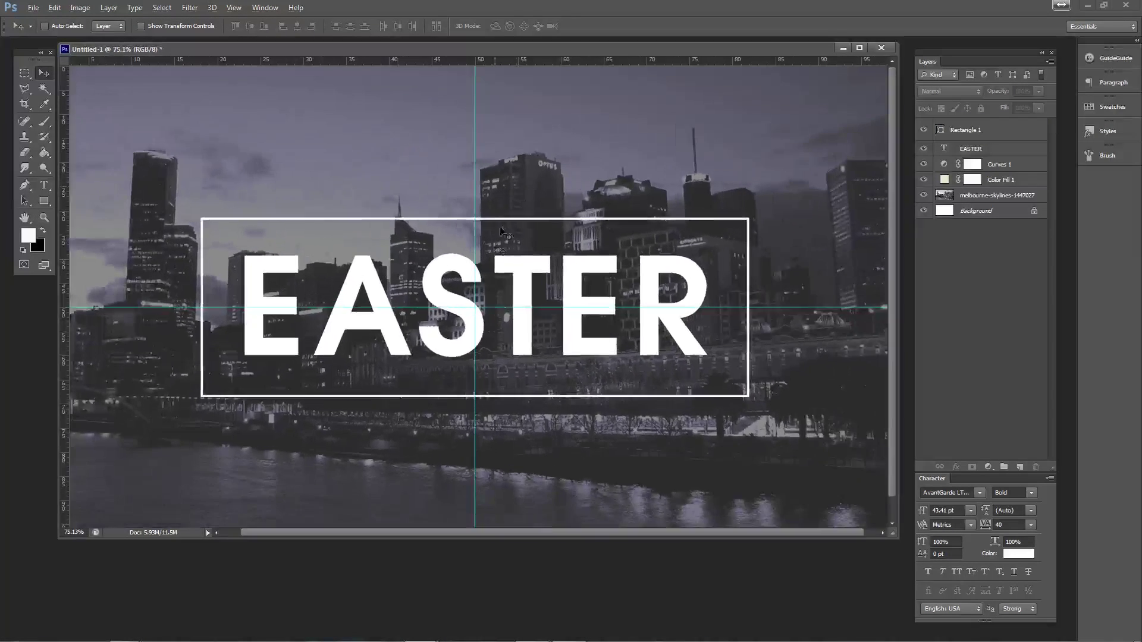
key(ctrl+0)
drag(981, 149, 981, 125)
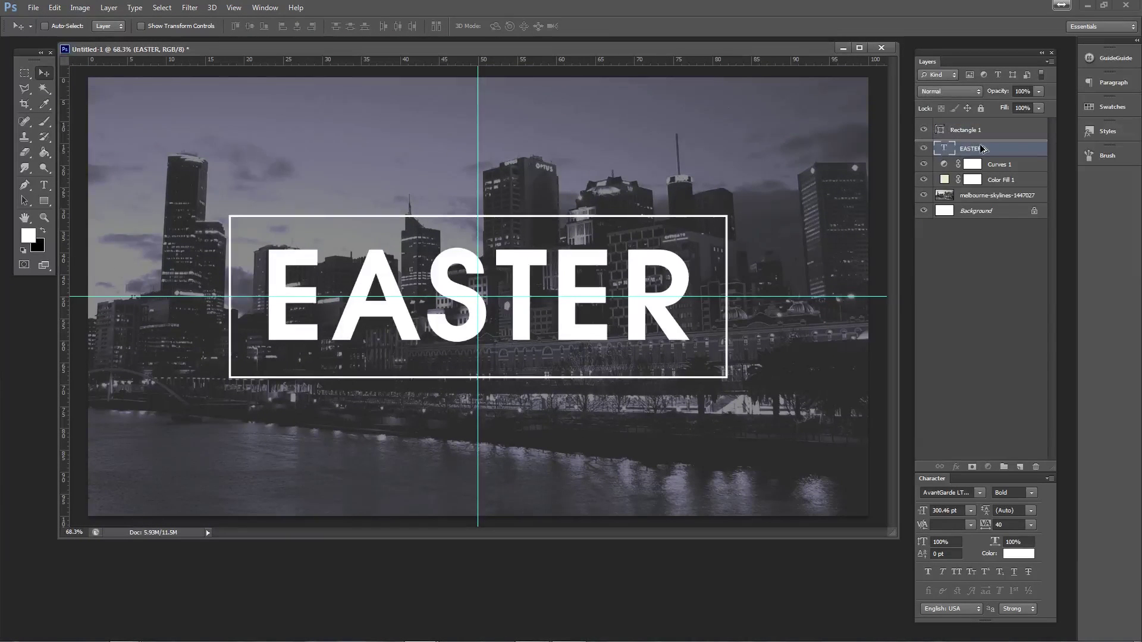
key(ctrl+j)
key(ctrl+z)
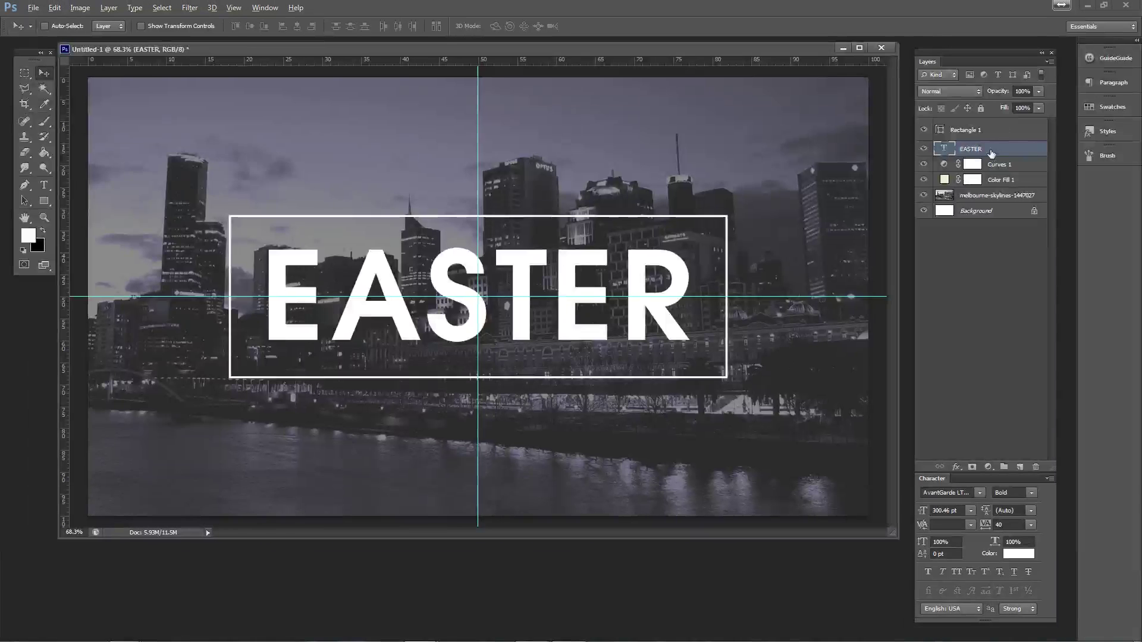
drag(905, 165, 905, 158)
drag(985, 146, 982, 123)
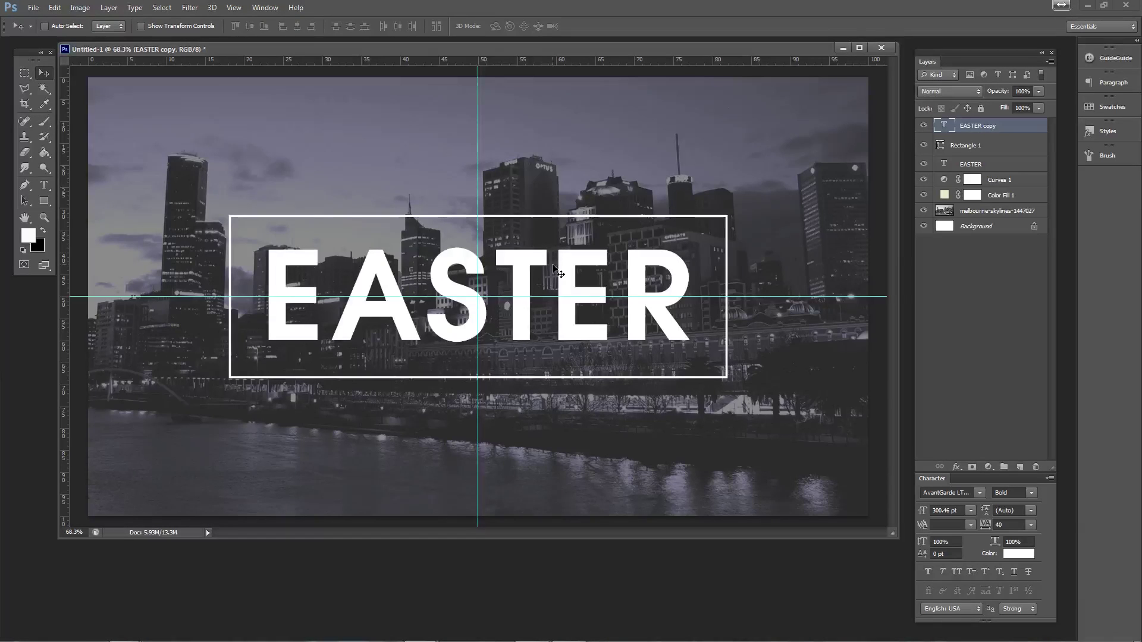
drag(556, 274, 538, 364)
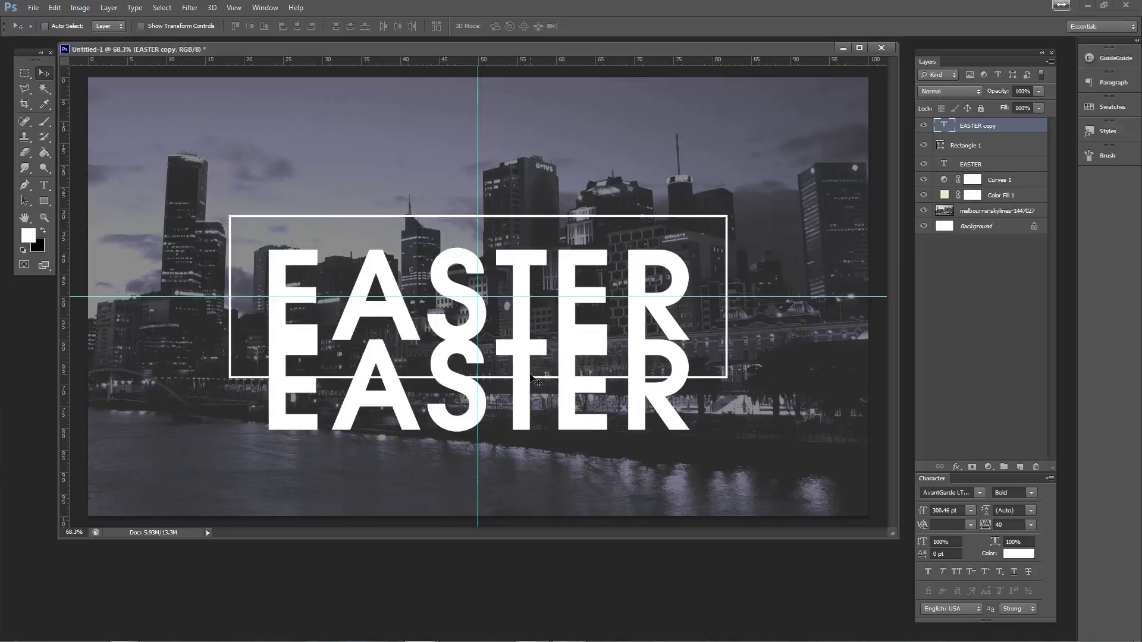
- Scale the lower EASTER copy to about 75% and replace its text with "HE IS RISEN"
key(ctrl+t)
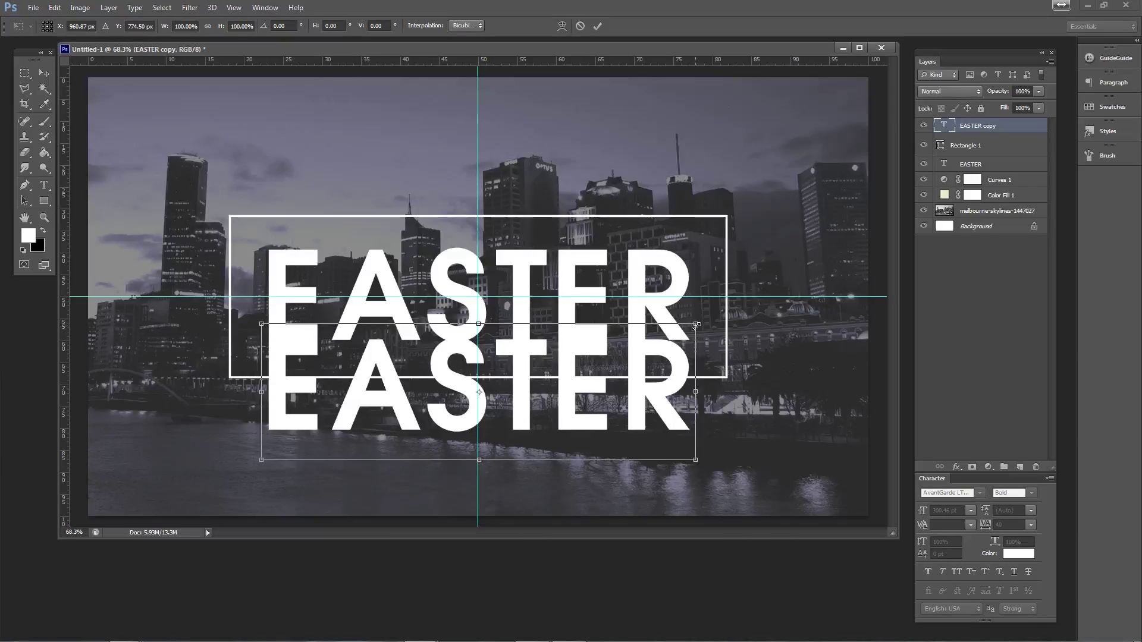
drag(696, 325, 647, 345)
key(Return)
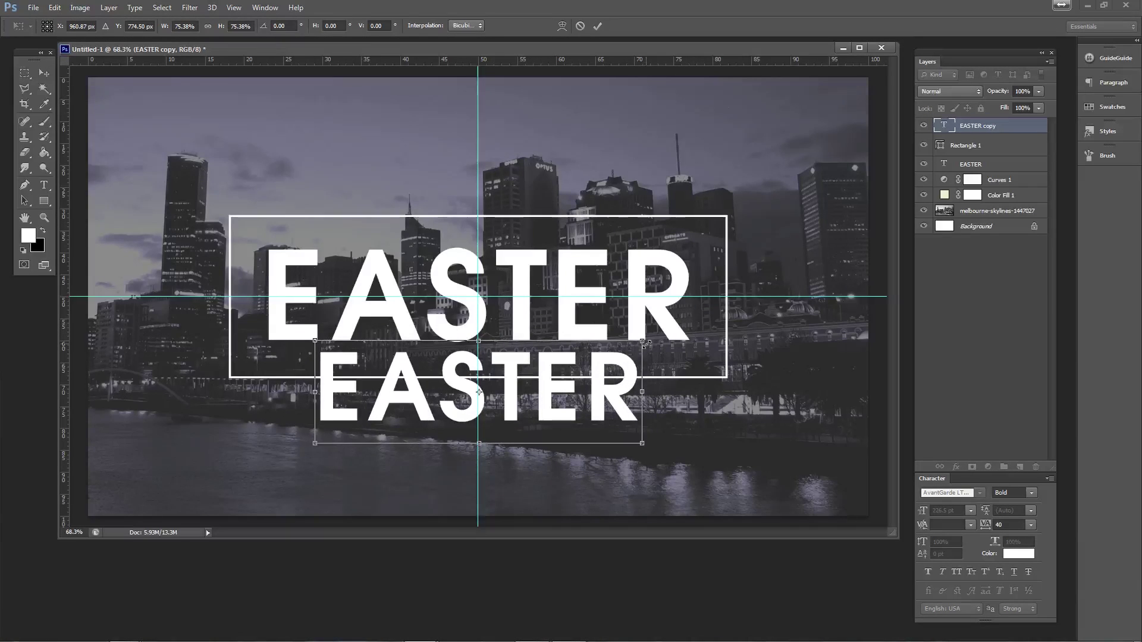
key(t)
double_click(554, 377)
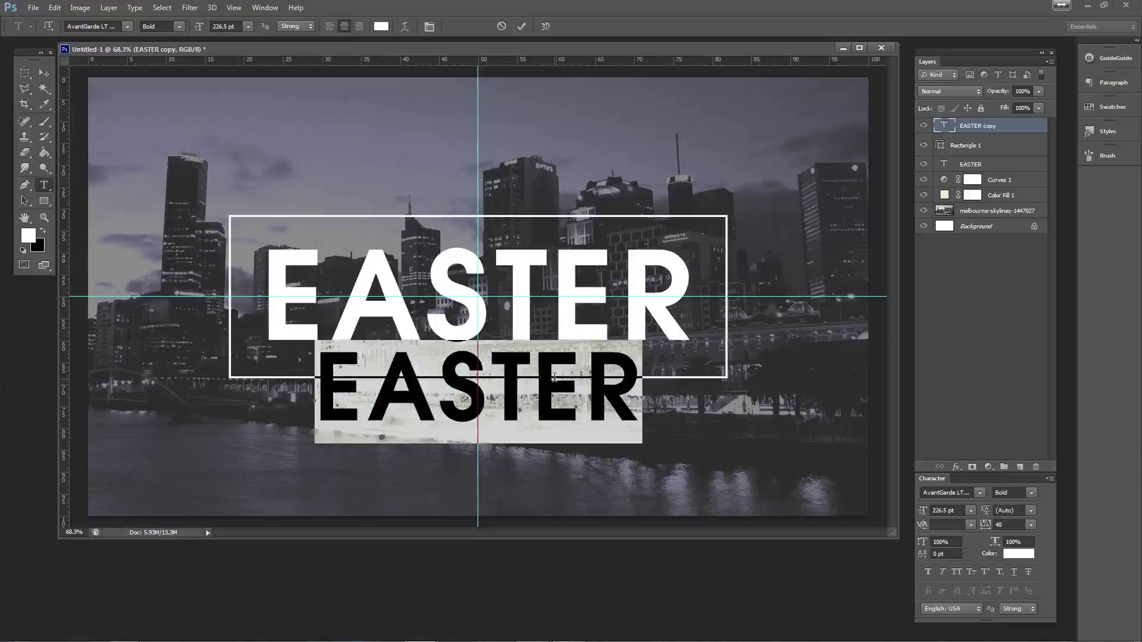
text(HE IS RISEN)
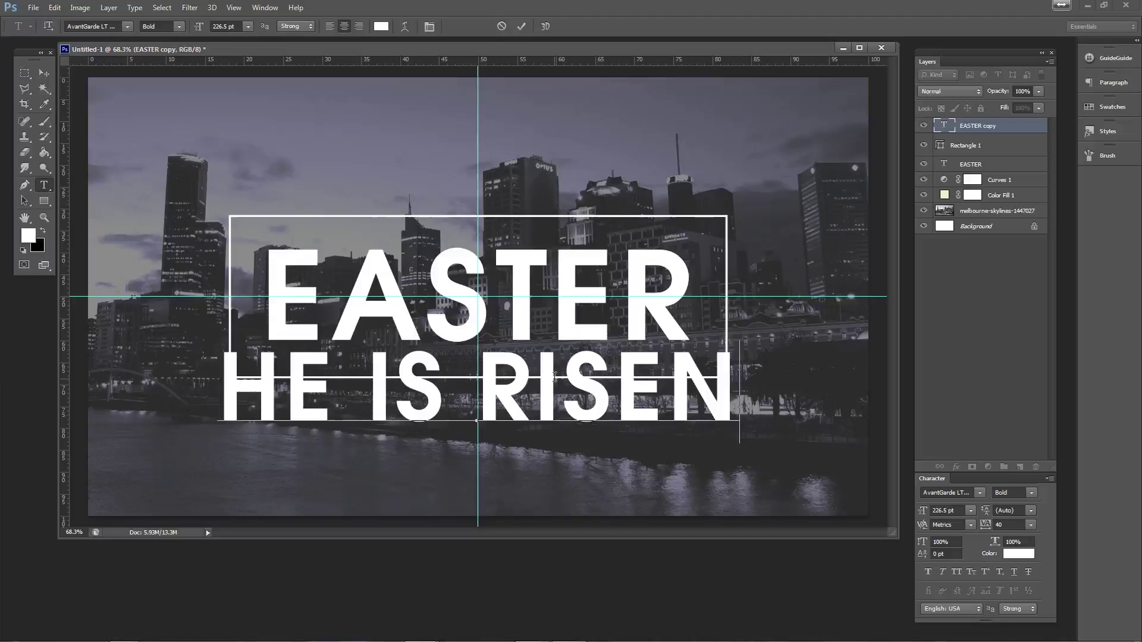
- Format the HE IS RISEN text in the Regular style at 119.5 pt with tracking of 160
key(ctrl+a)
click(127, 26)
click(169, 38)
click(178, 26)
click(169, 43)
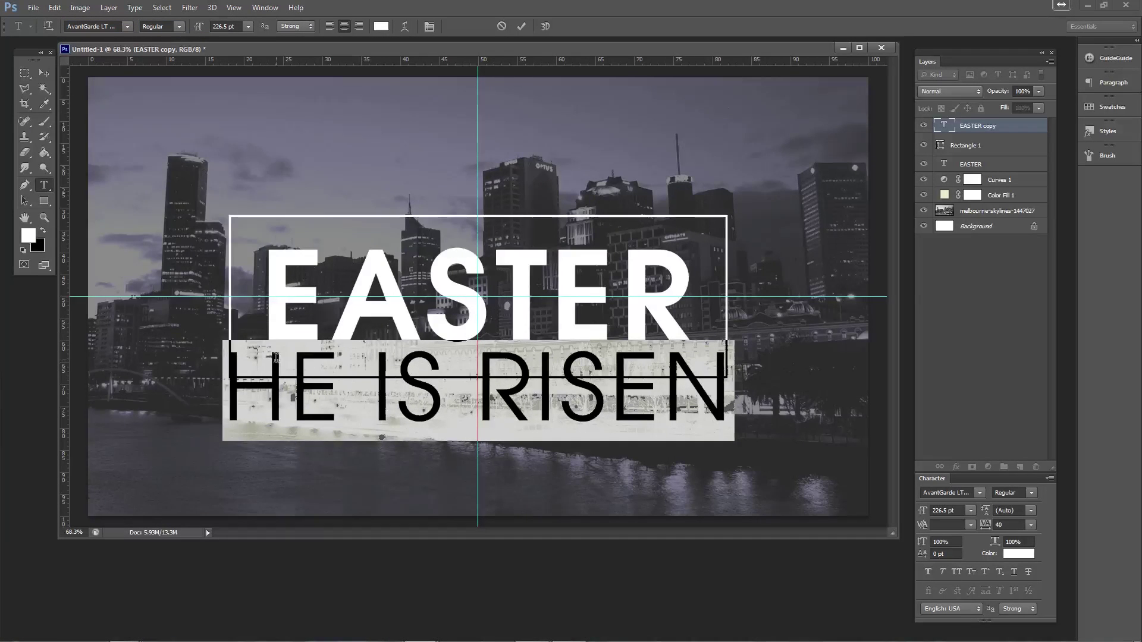
drag(199, 28, 136, 42)
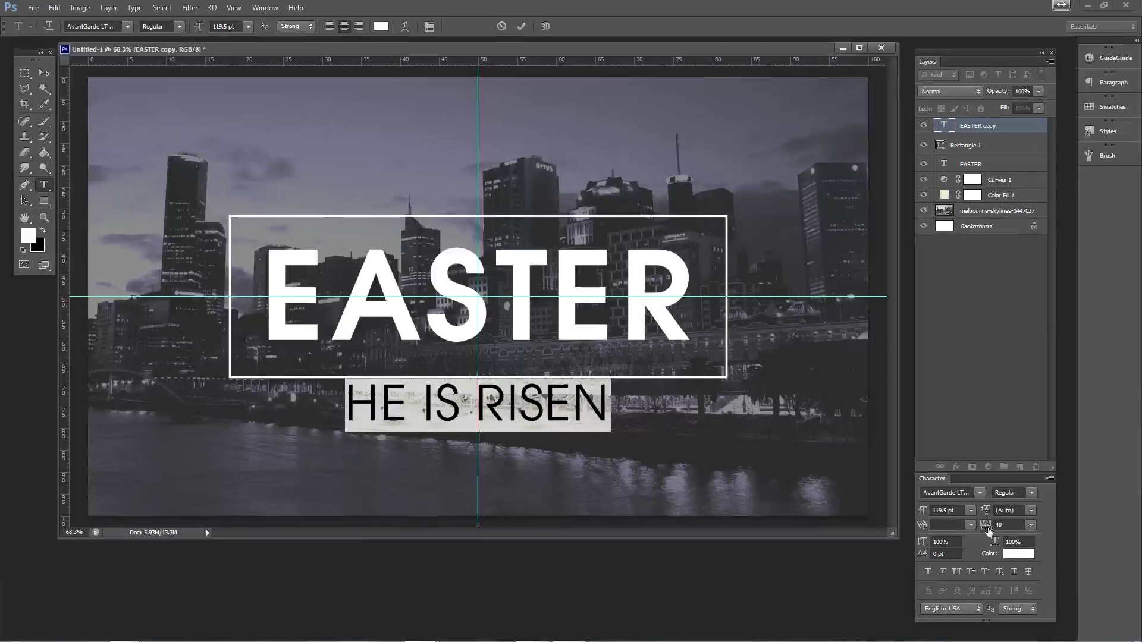
drag(985, 528, 991, 529)
click(579, 408)
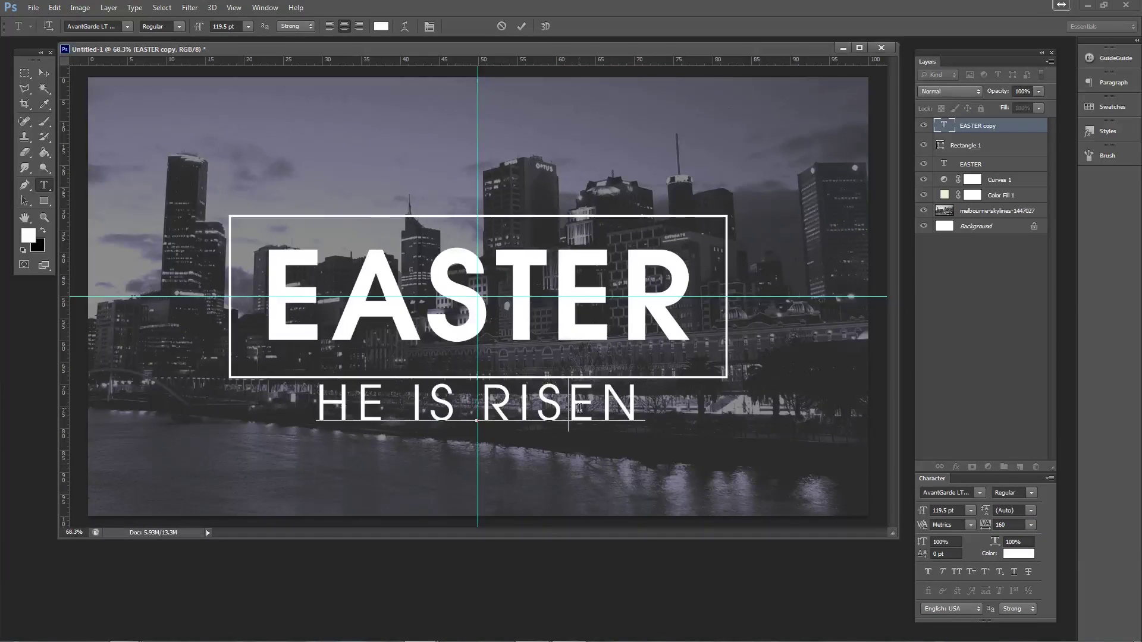
key(ctrl+Return)
- Scale the HE IS RISEN text to about 59% and move it up onto the frame's bottom line
key(ctrl+t)
drag(646, 377, 599, 375)
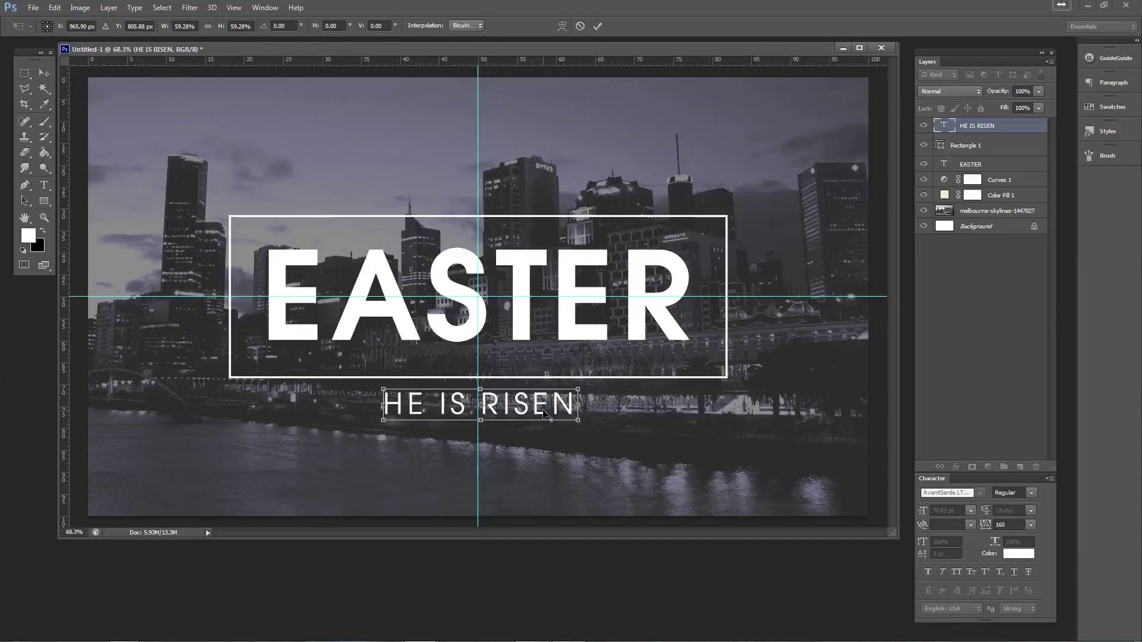
drag(546, 413, 547, 384)
key(Return)
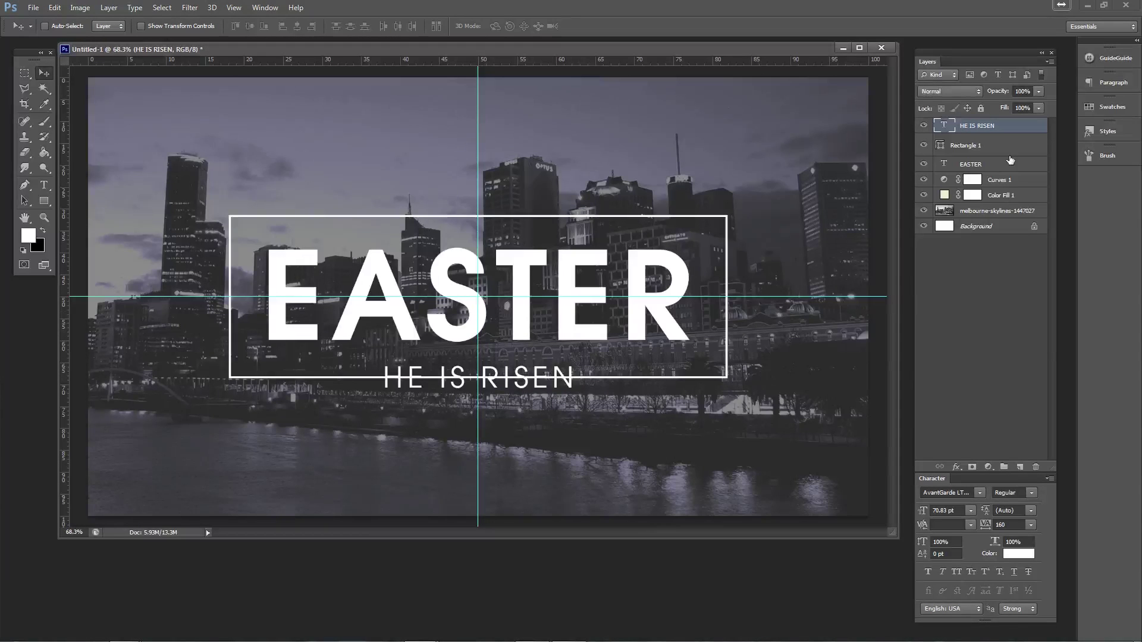
- Place the rectangle frame layer in a new group and add a layer mask to that group
click(968, 149)
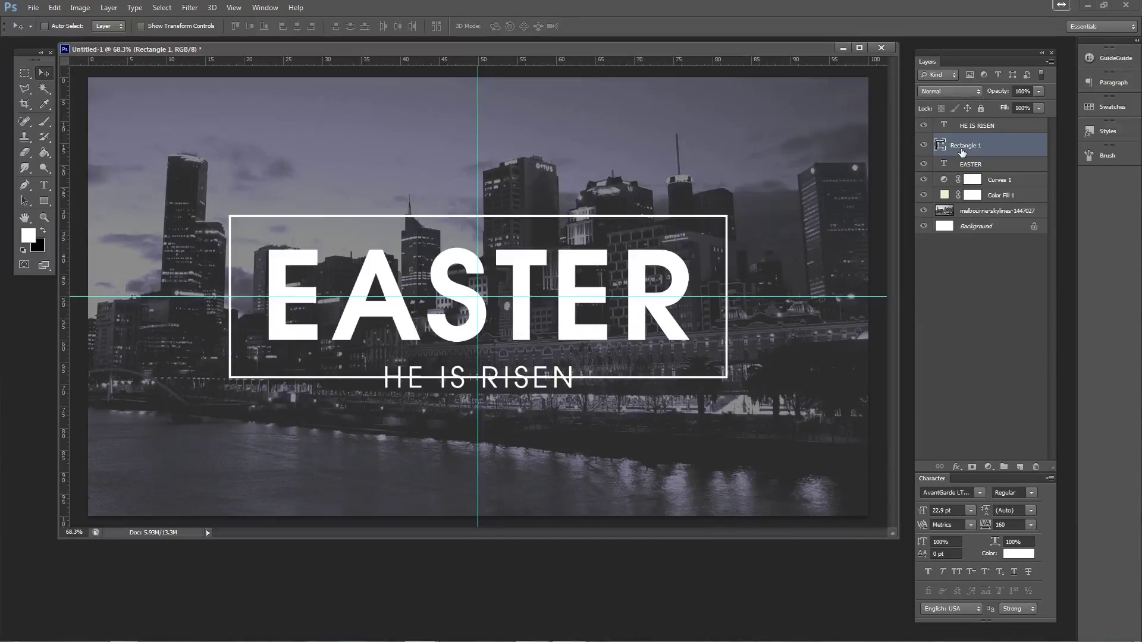
click(1004, 468)
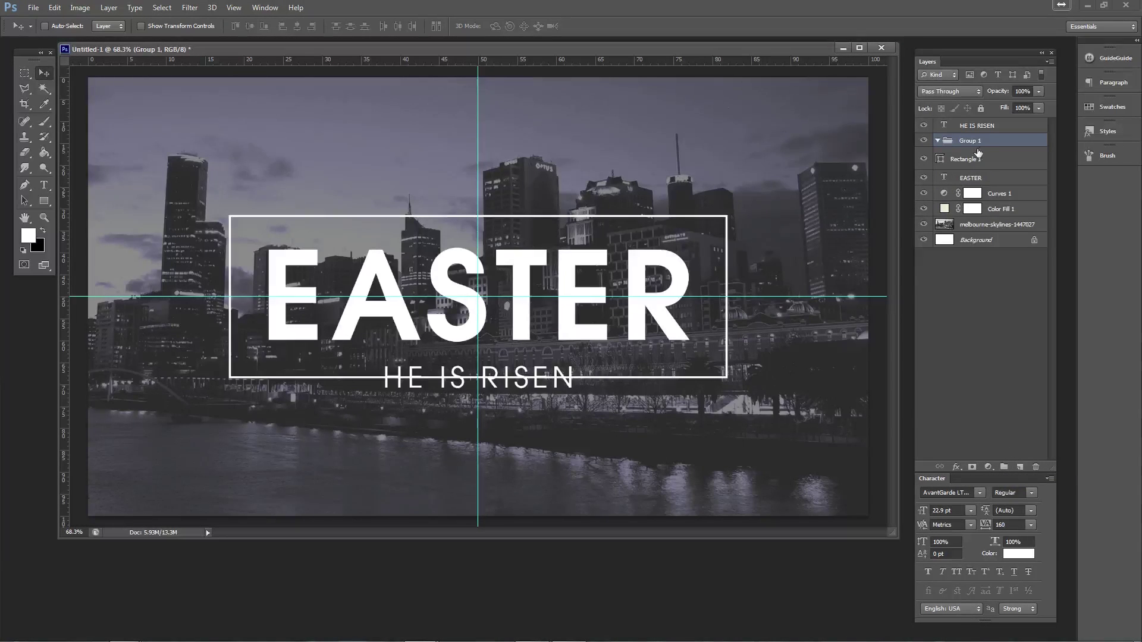
drag(964, 163, 980, 144)
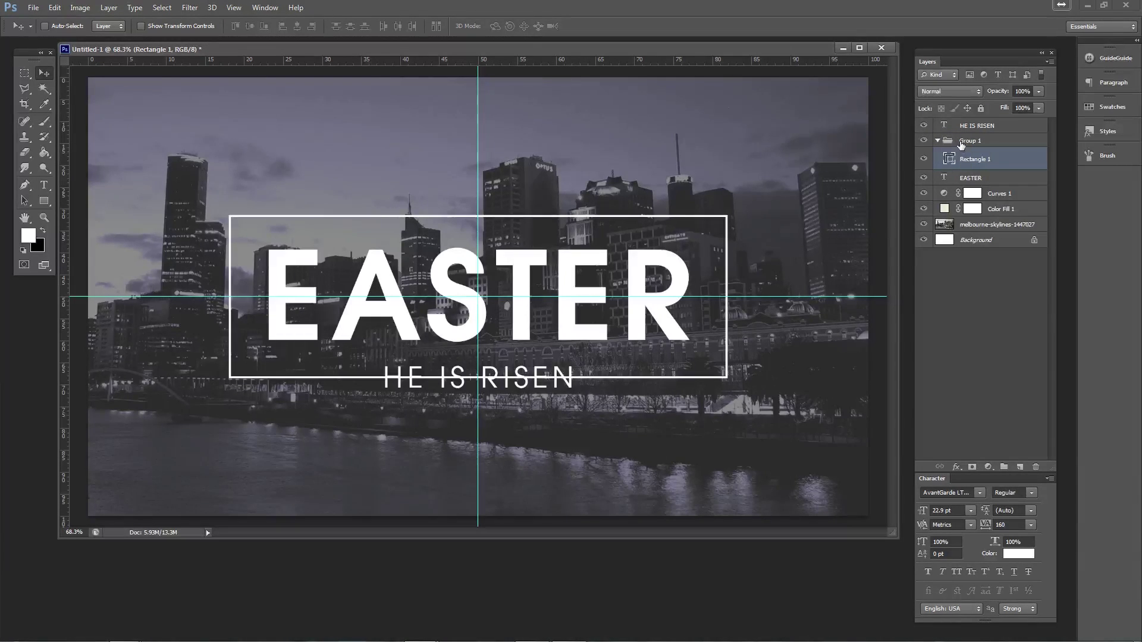
click(961, 142)
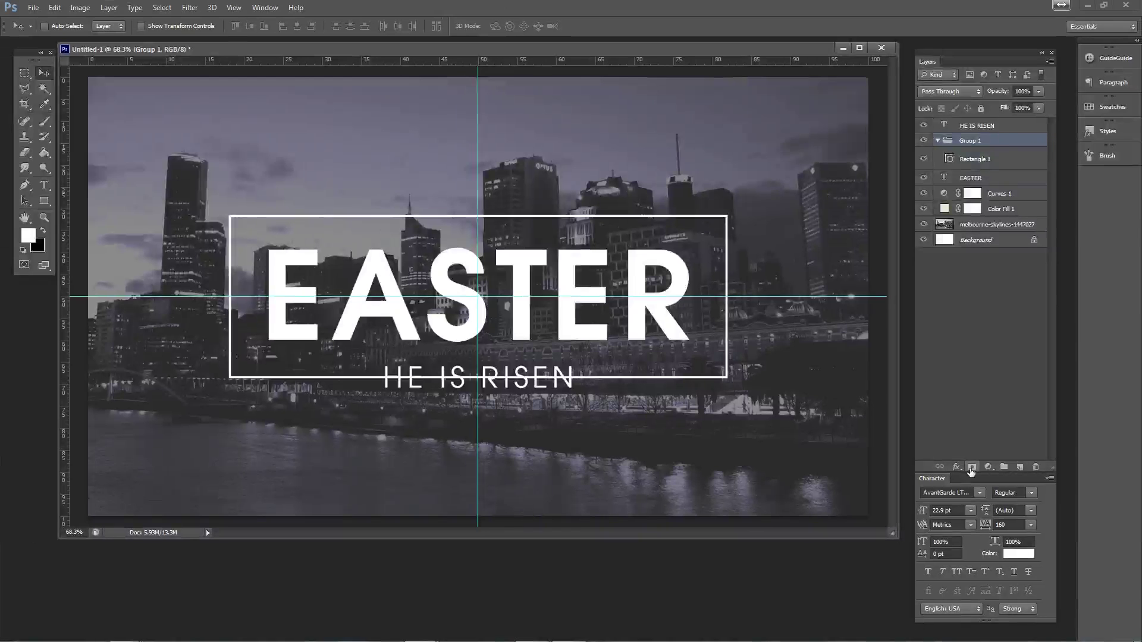
click(973, 465)
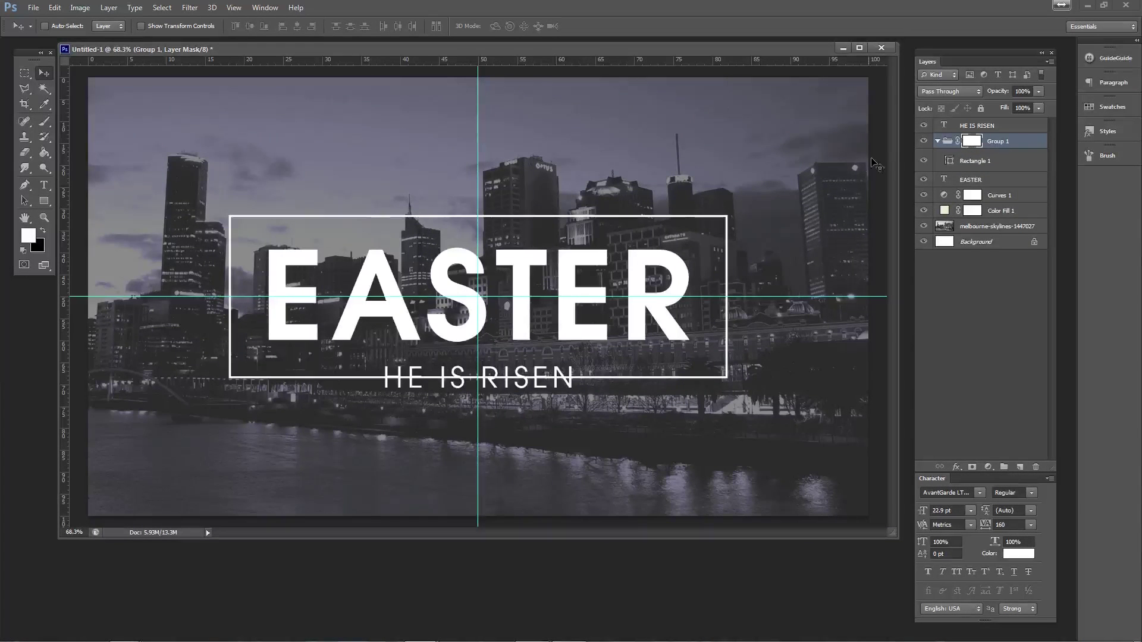
- Select a rectangular area around HE IS RISEN and erase it on the group's mask to hide the frame line behind the text
click(25, 73)
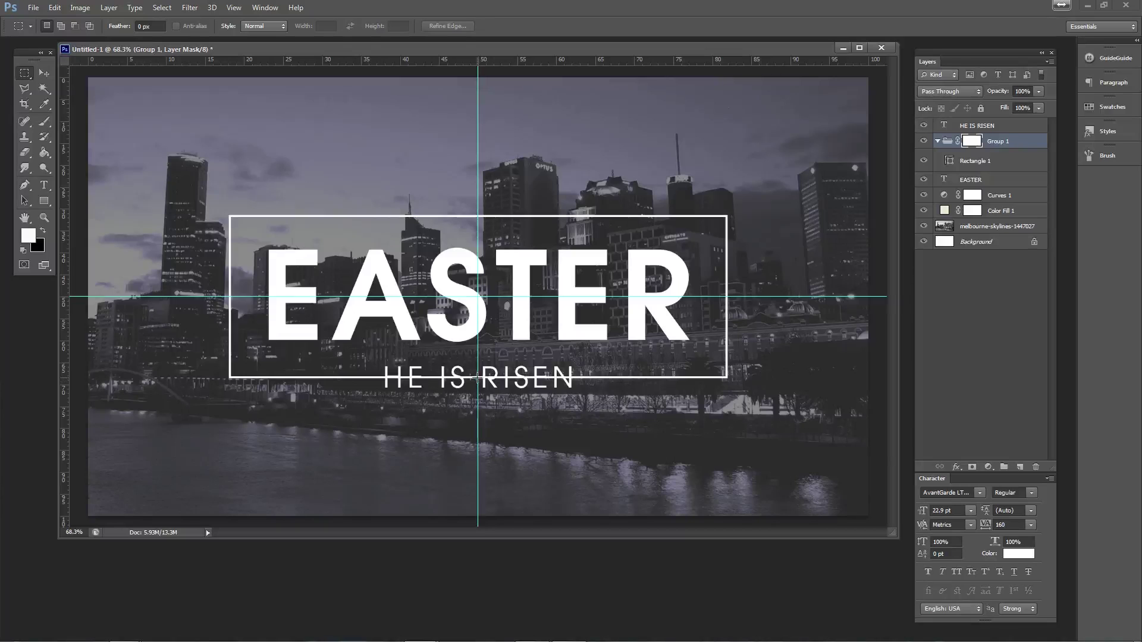
drag(477, 377, 583, 405)
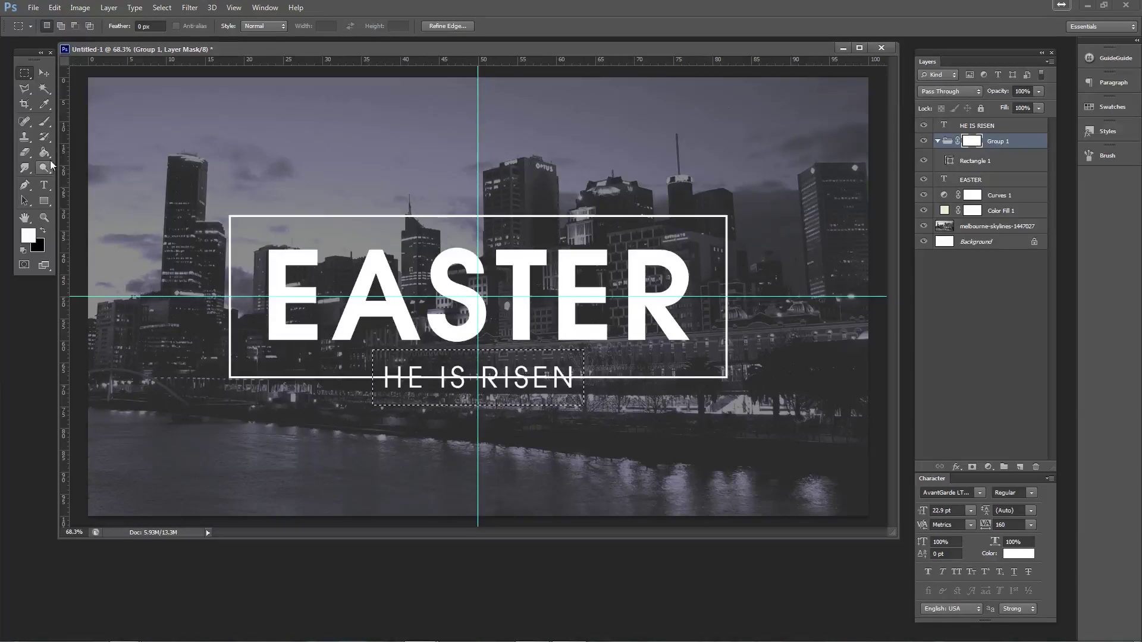
click(25, 153)
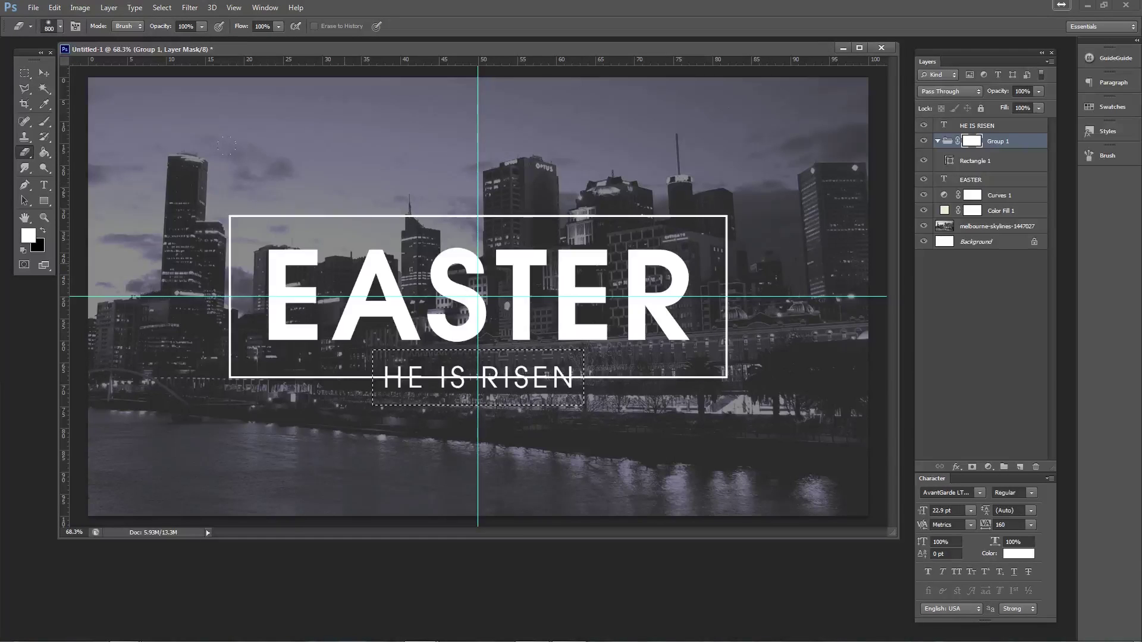
click(37, 246)
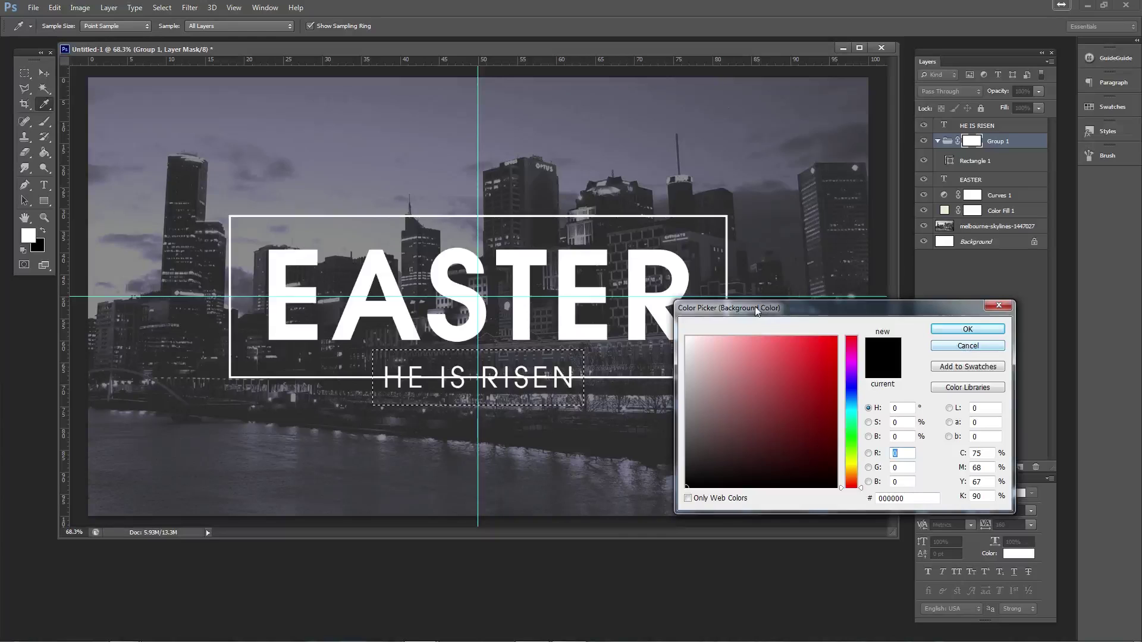
click(990, 349)
mouse_move(464, 393)
mouse_down()
mouse_move(487, 381)
mouse_move(385, 375)
mouse_up()
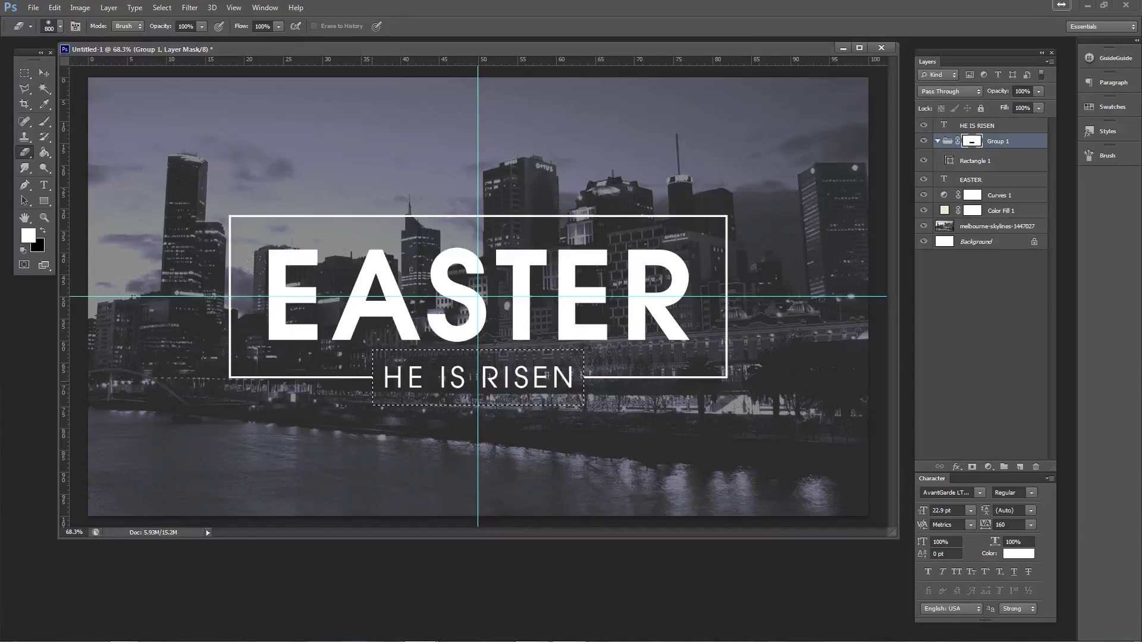
key(ctrl+d)
key(v)
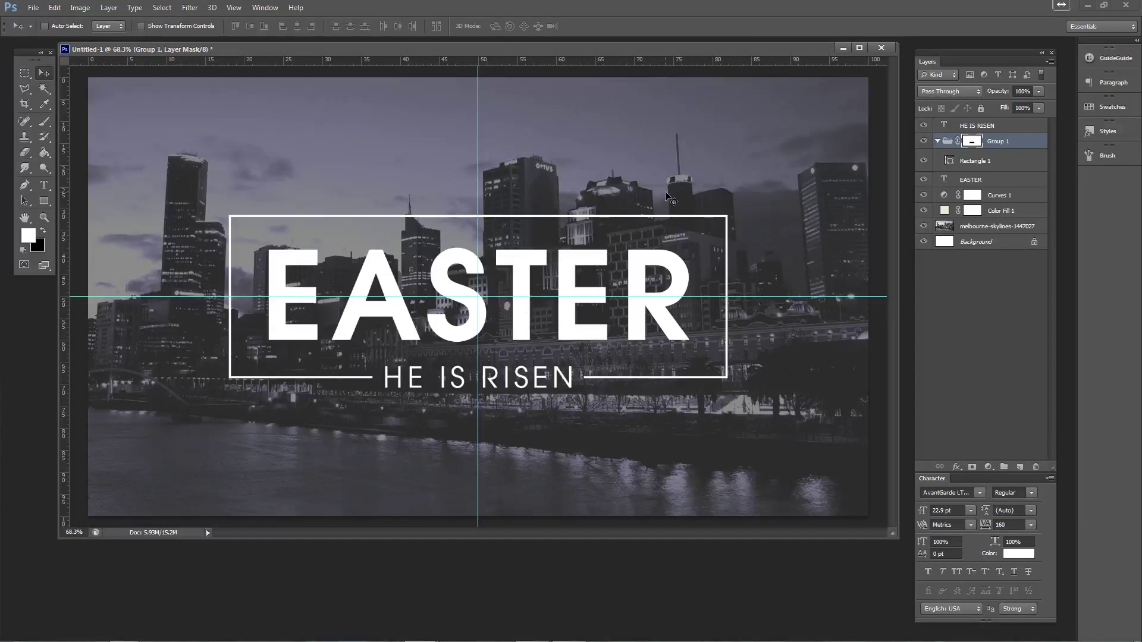
key(ctrl+semicolon)
key(ctrl+semicolon)
- Group the HE IS RISEN, masked frame and EASTER layers together and give the new group a blue colour label
click(973, 125)
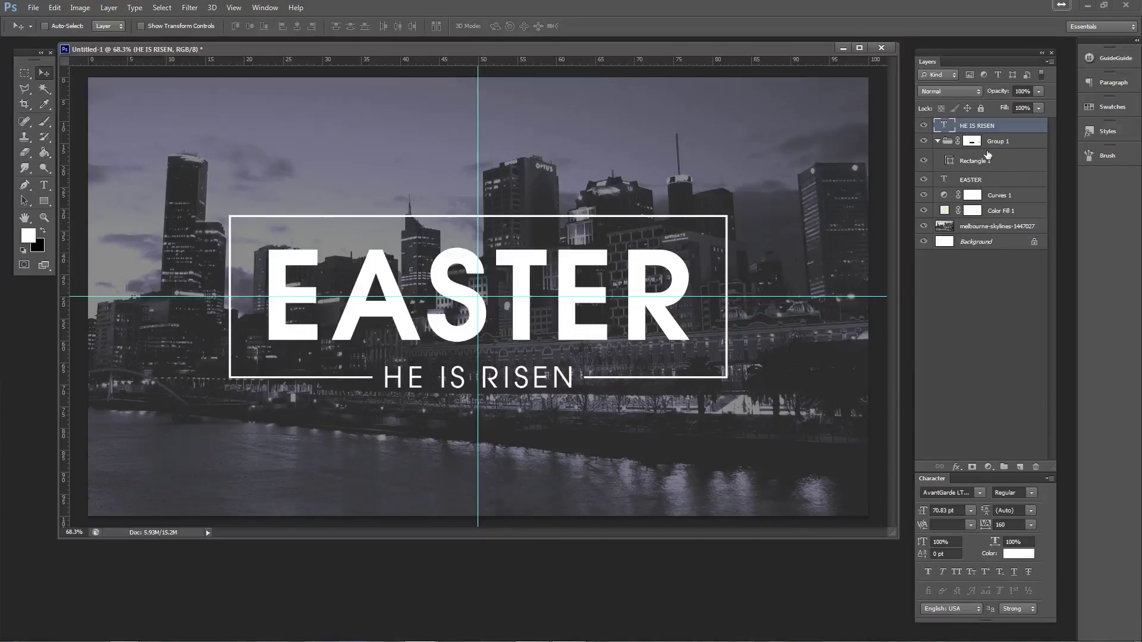
shift+click(983, 181)
key(ctrl+g)
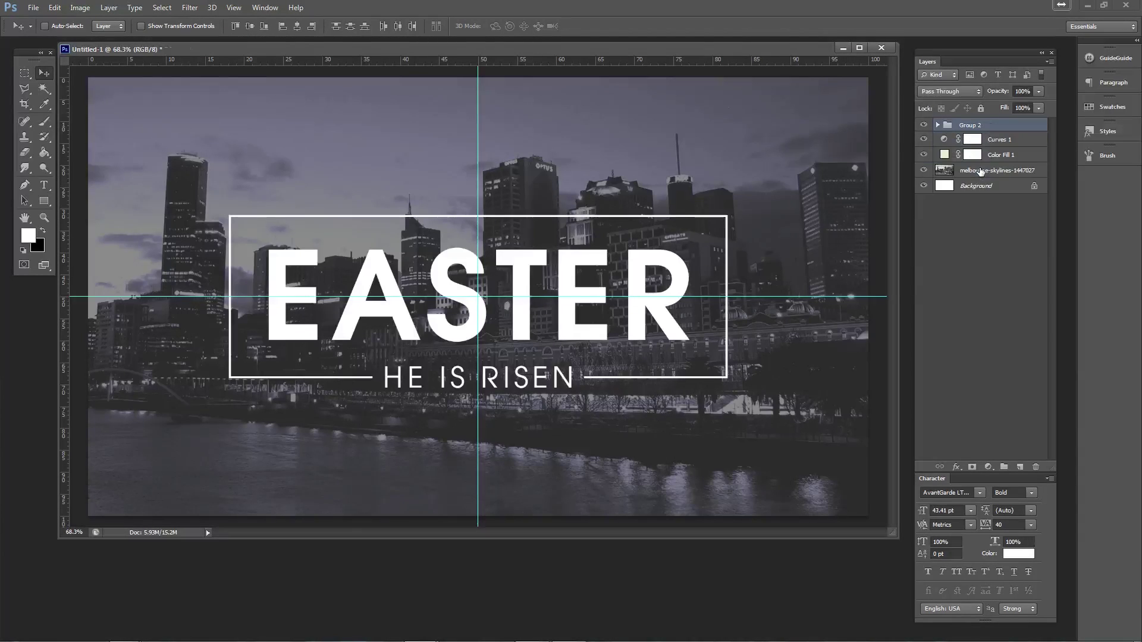
click(937, 125)
right_click(923, 126)
click(934, 231)
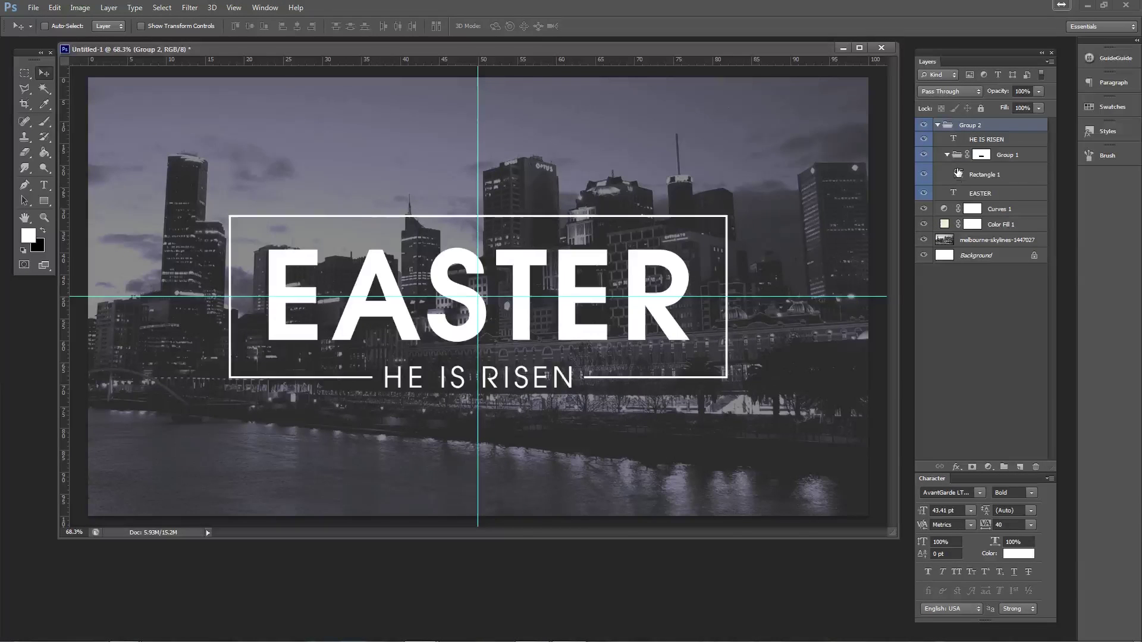
- Open the transparent smoke PNG and copy its layer into the title document, directly above the Curves 1 layer
click(938, 125)
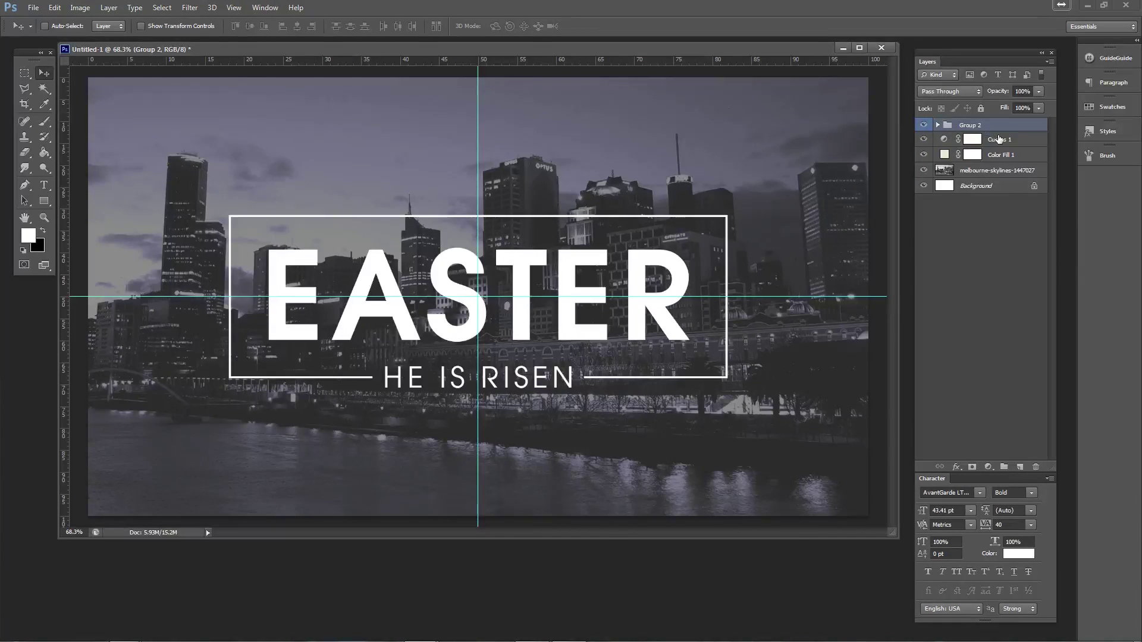
click(999, 139)
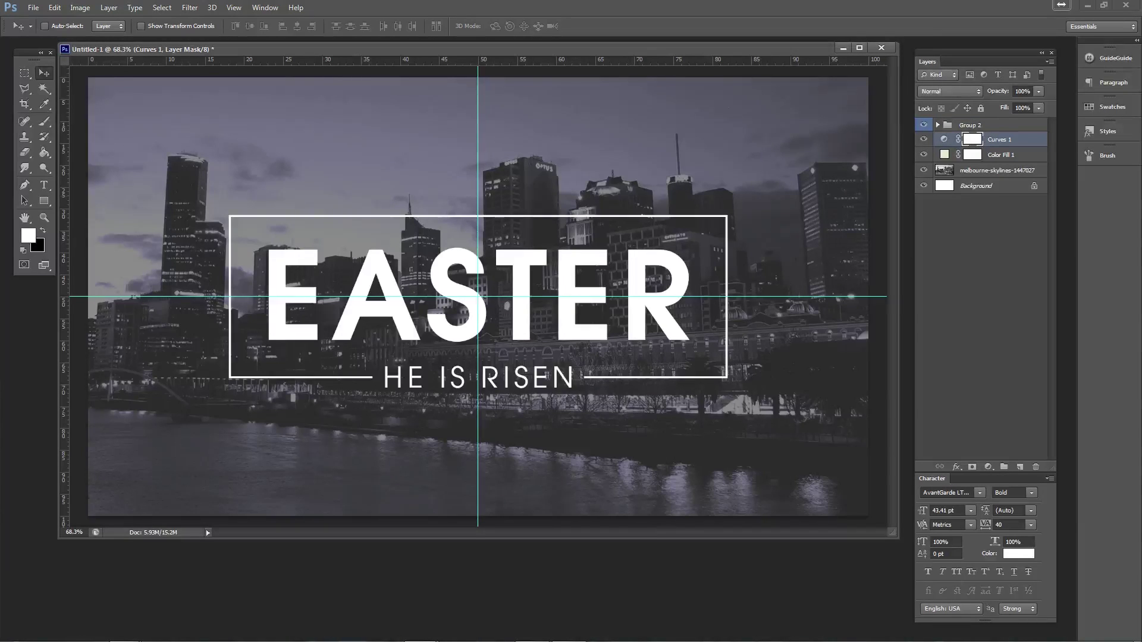
key(alt+Tab)
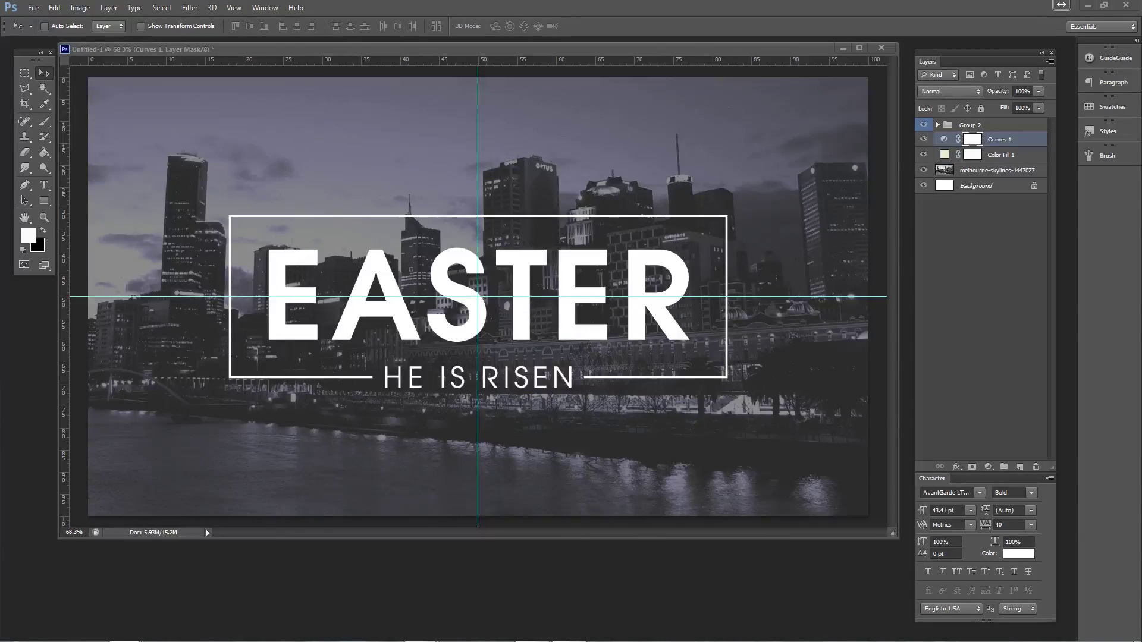
drag(118, 487, 324, 606)
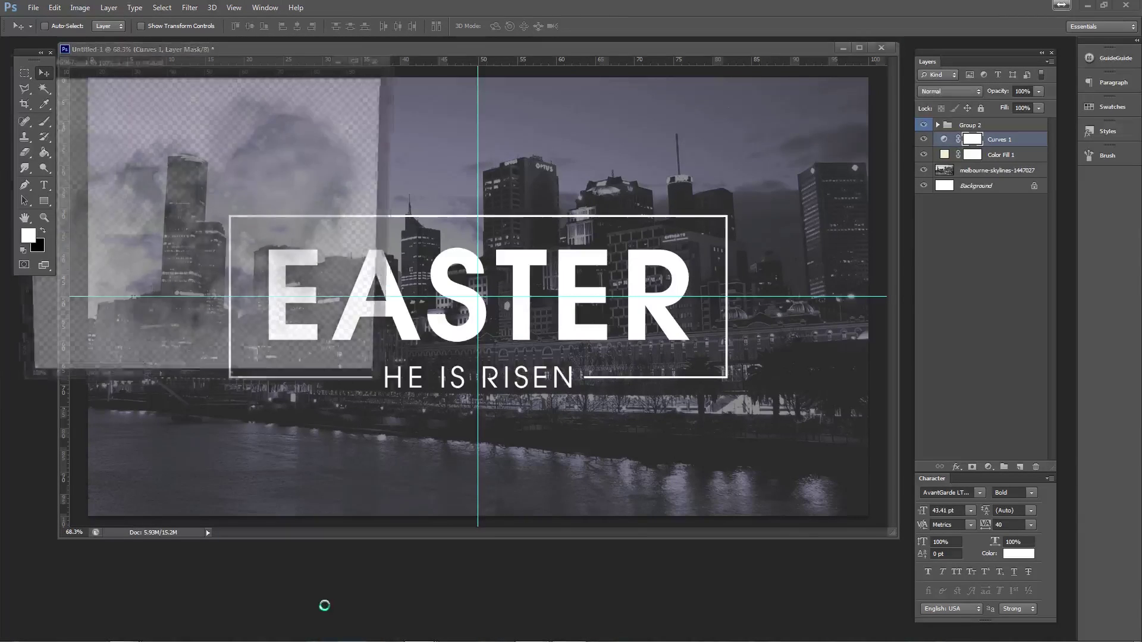
drag(391, 390, 514, 507)
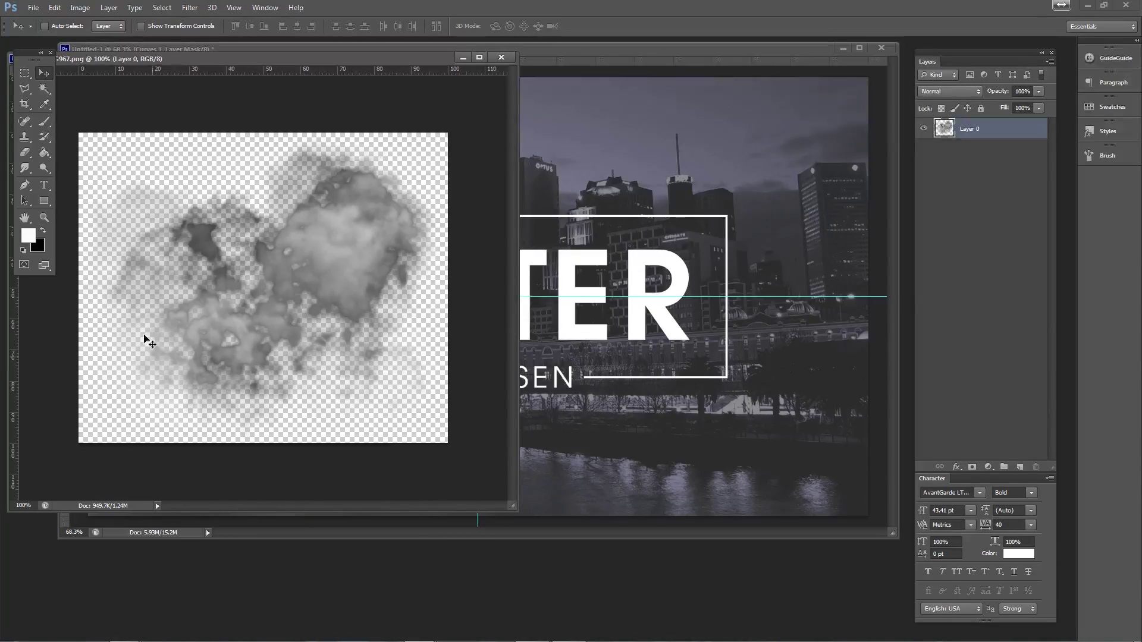
drag(969, 131, 260, 174)
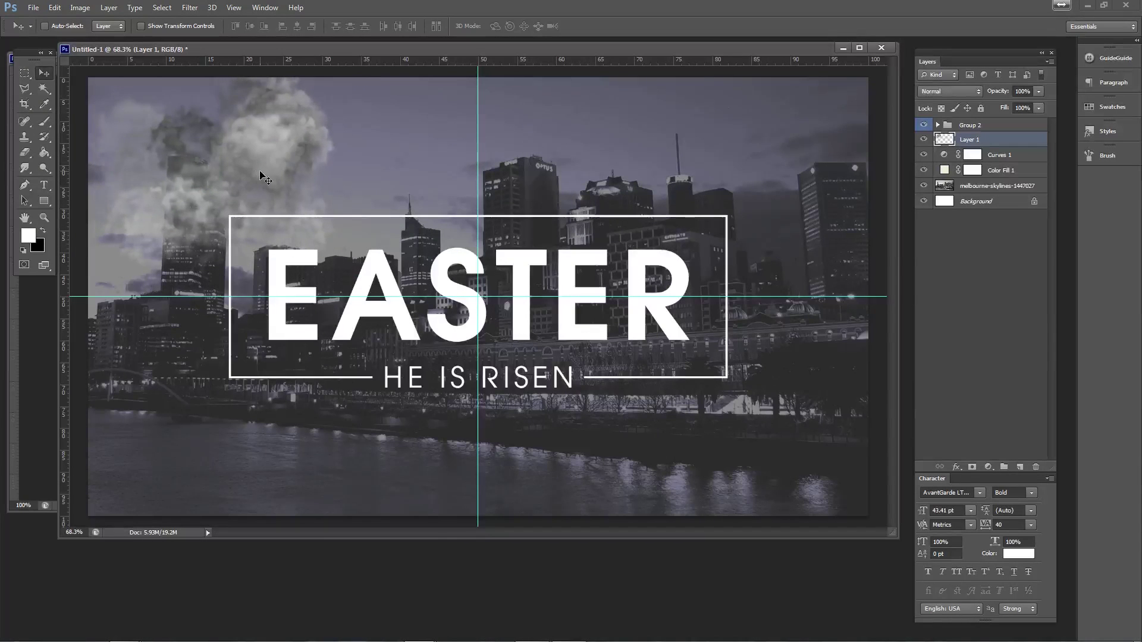
- Add a Color Overlay to the smoke layer using pink ee94e9 and the Multiply blend mode
click(955, 468)
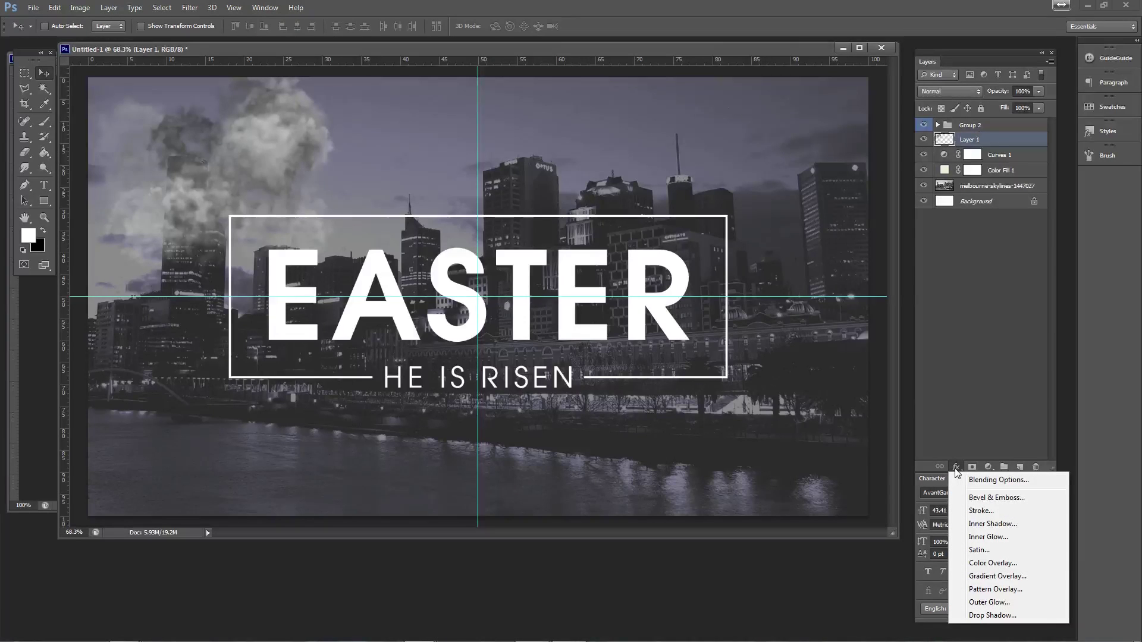
click(992, 564)
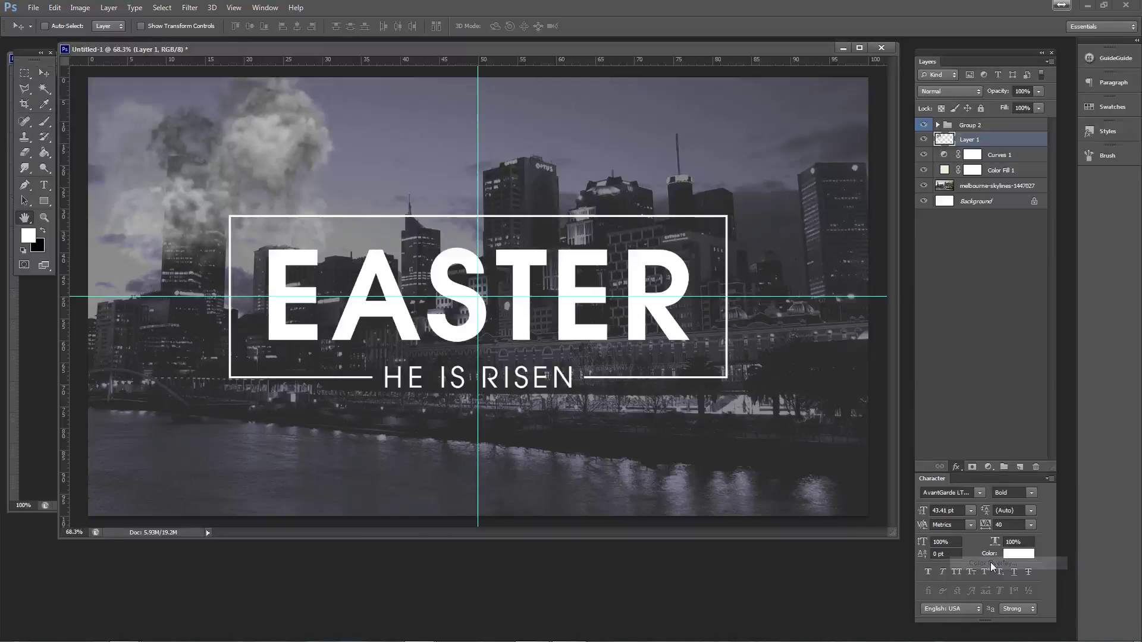
drag(306, 317, 571, 194)
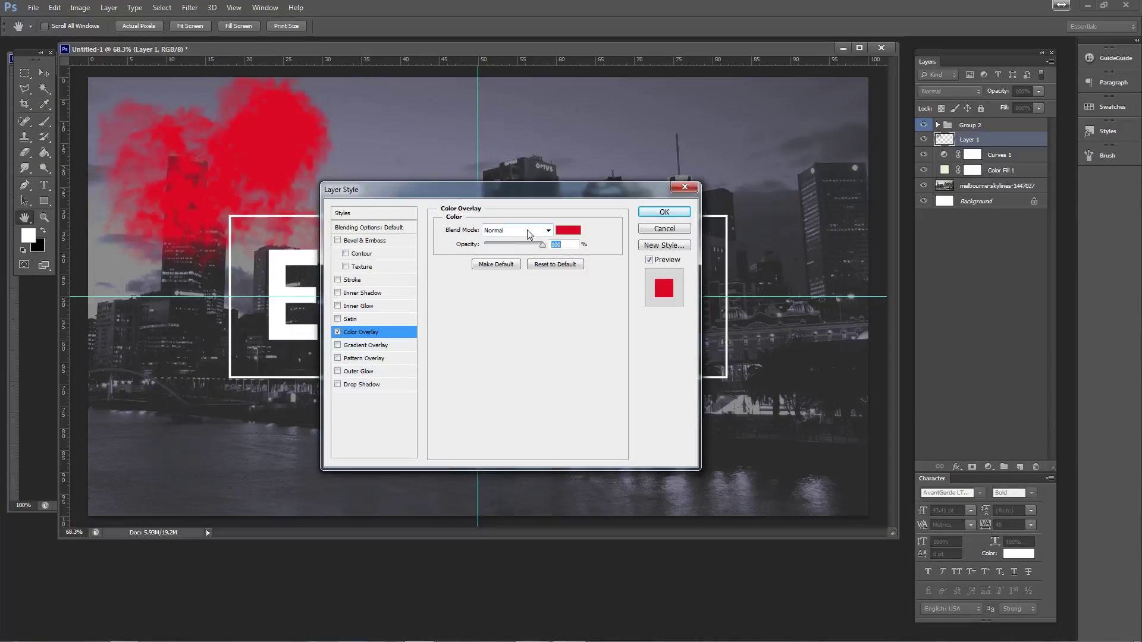
click(559, 232)
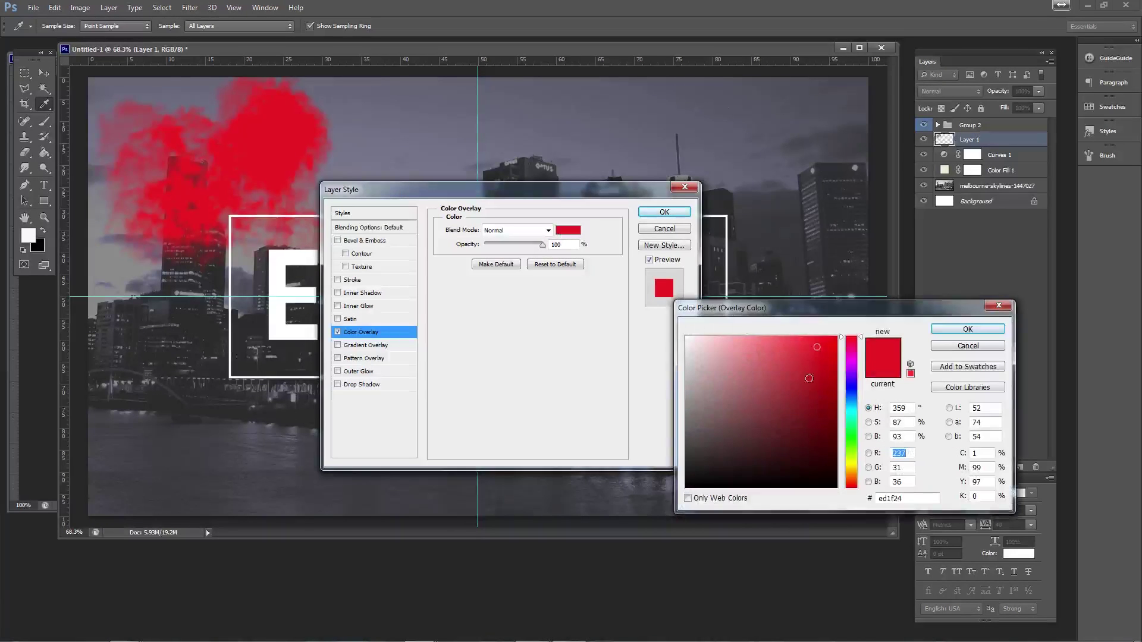
drag(846, 400, 846, 364)
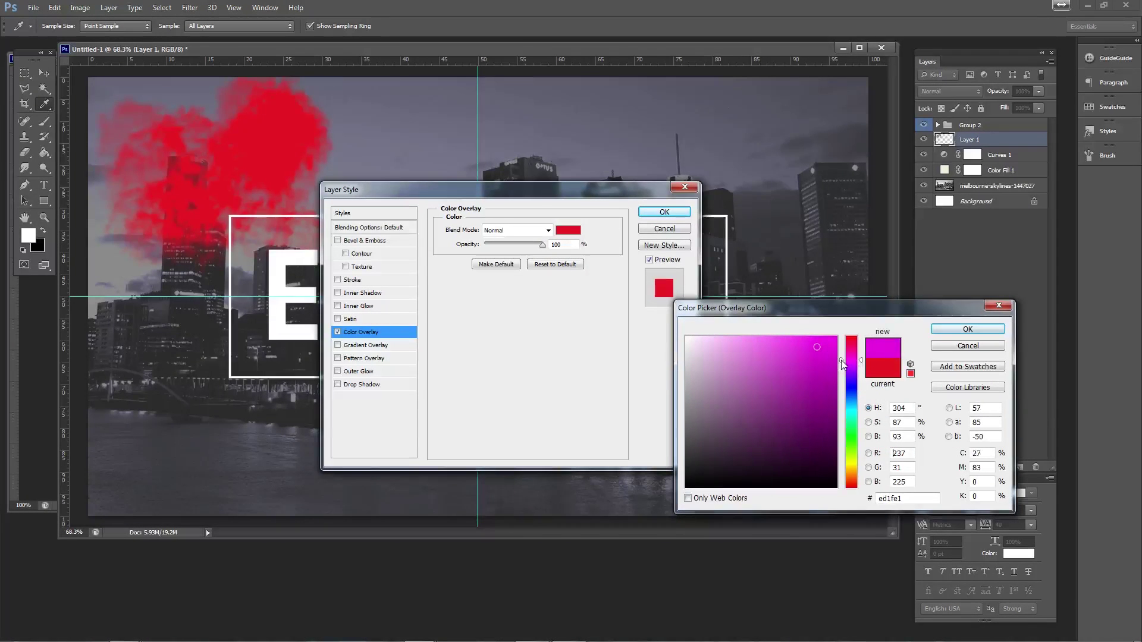
click(716, 345)
drag(717, 345, 743, 346)
click(940, 329)
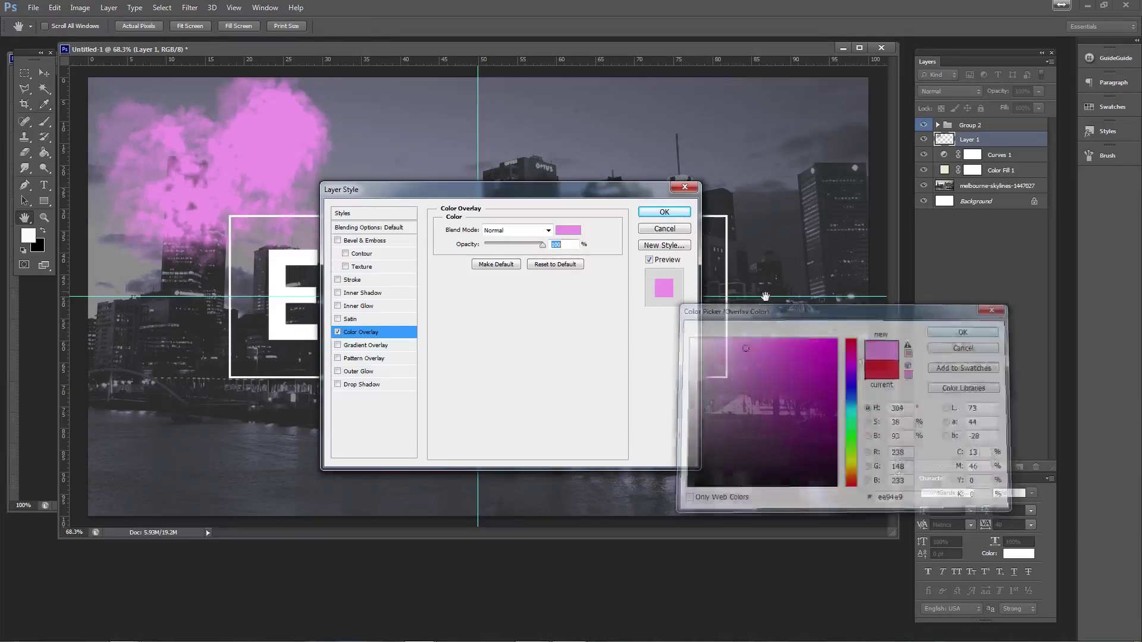
click(535, 230)
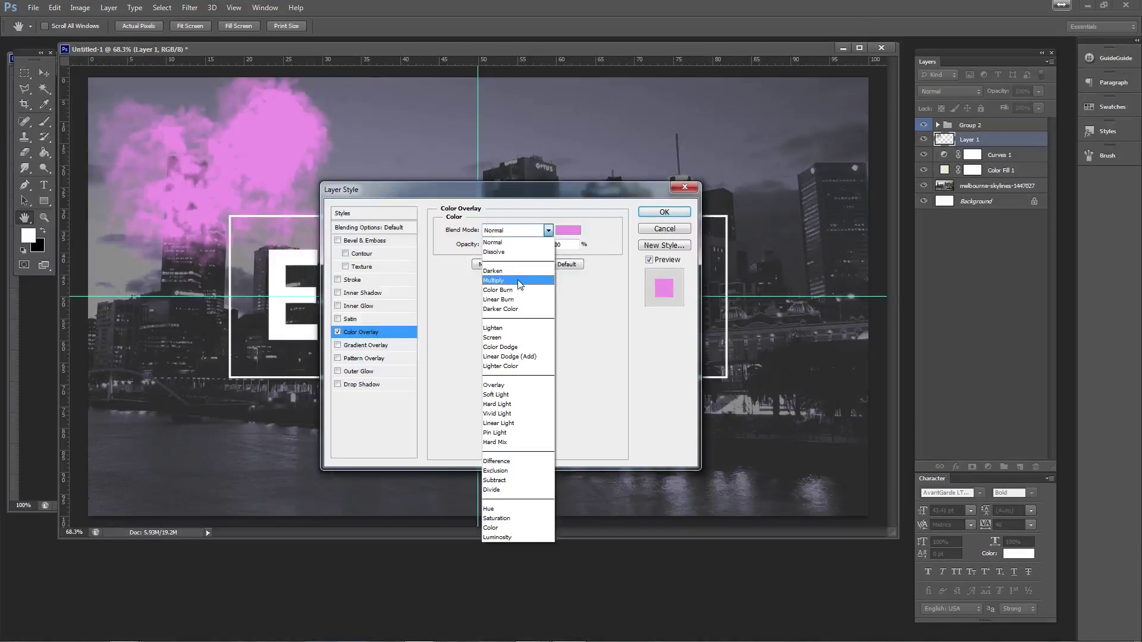
click(521, 281)
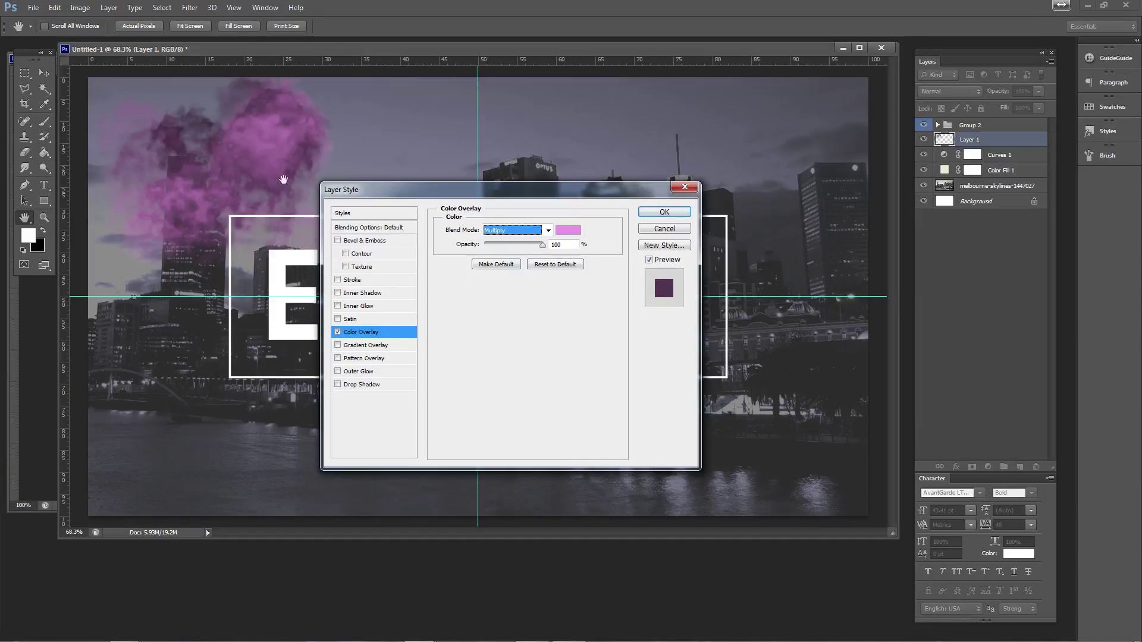
- Add a white Satin effect to the smoke layer with its blend mode set to Overlay
click(351, 320)
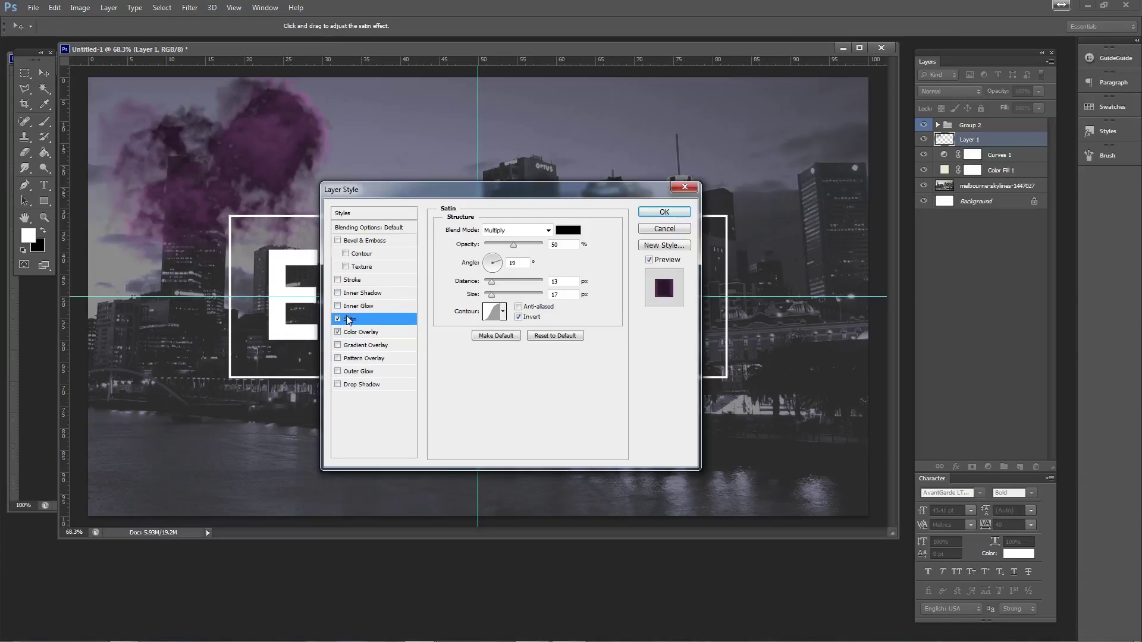
click(568, 230)
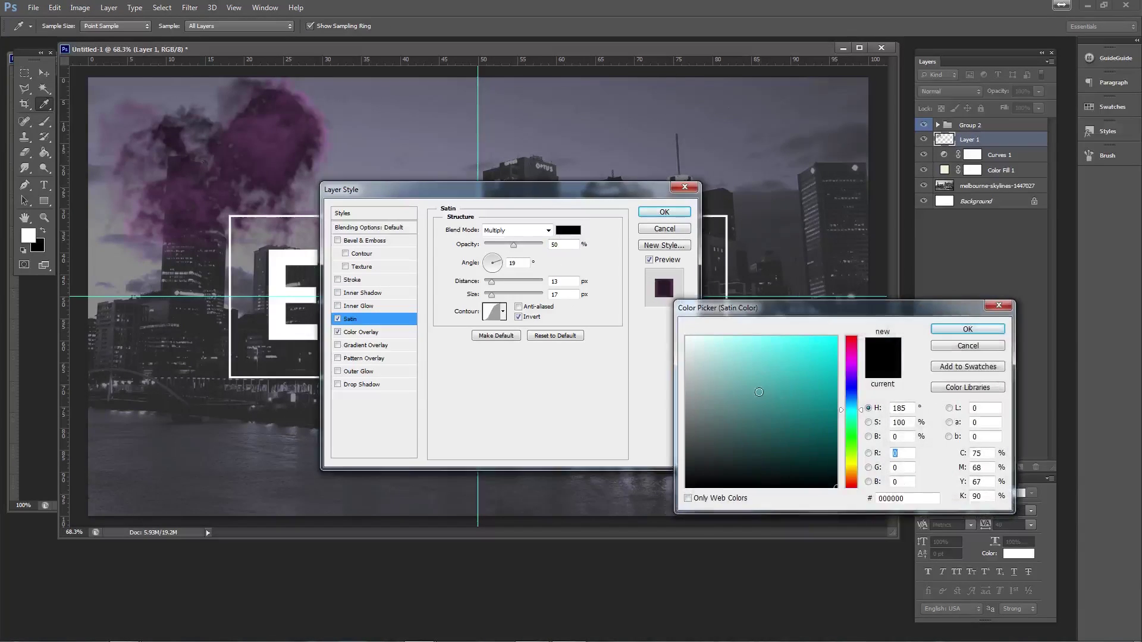
drag(758, 392, 684, 335)
click(959, 331)
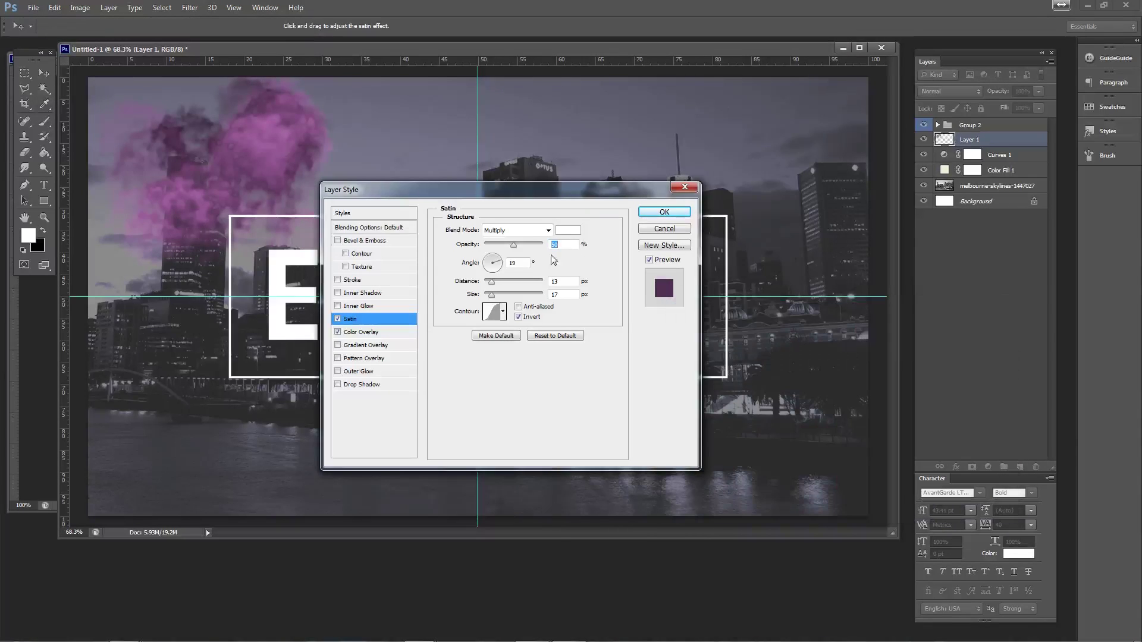
click(531, 234)
click(516, 393)
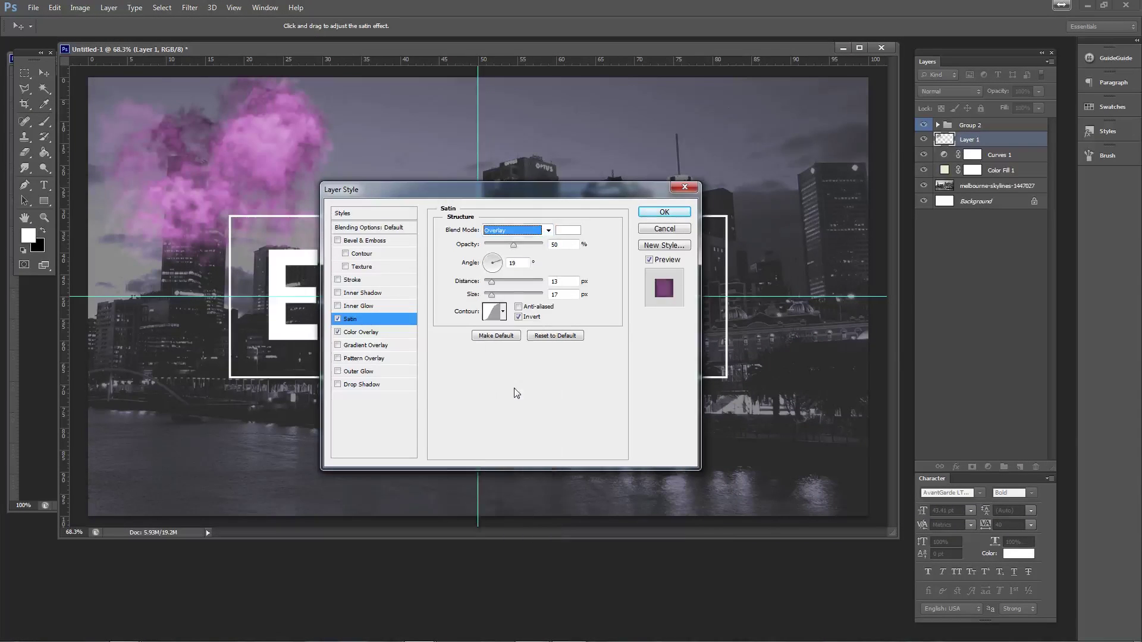
- Set the Satin angle to -51°, distance to 114 px and size to 0 px, and apply the layer style
drag(503, 265, 505, 270)
drag(506, 280, 489, 298)
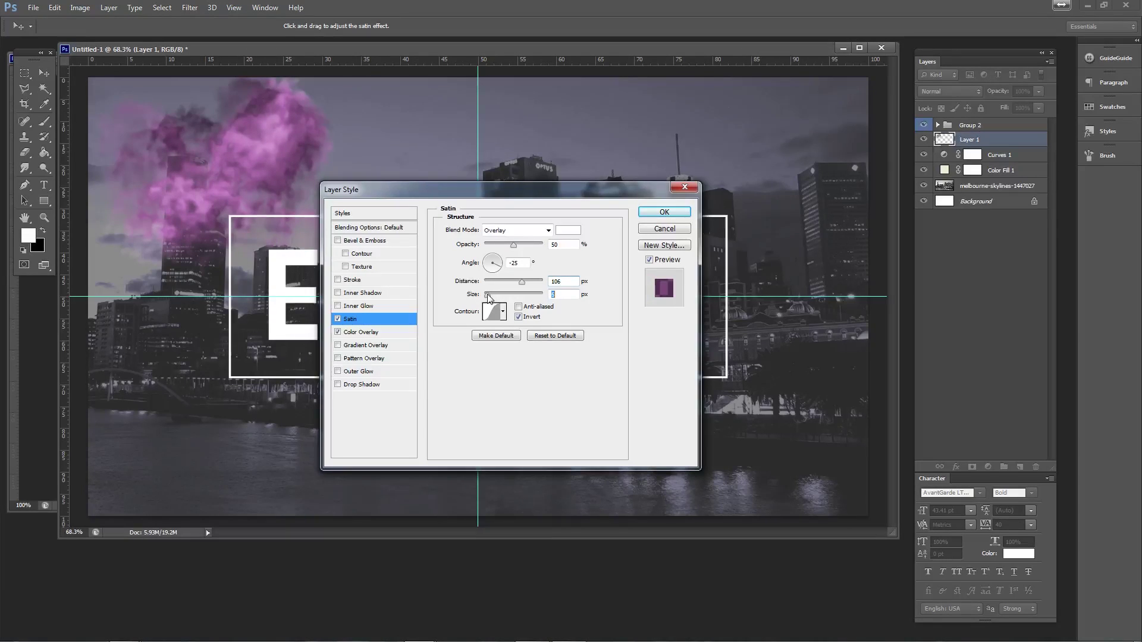
drag(497, 298, 486, 298)
drag(497, 269, 496, 268)
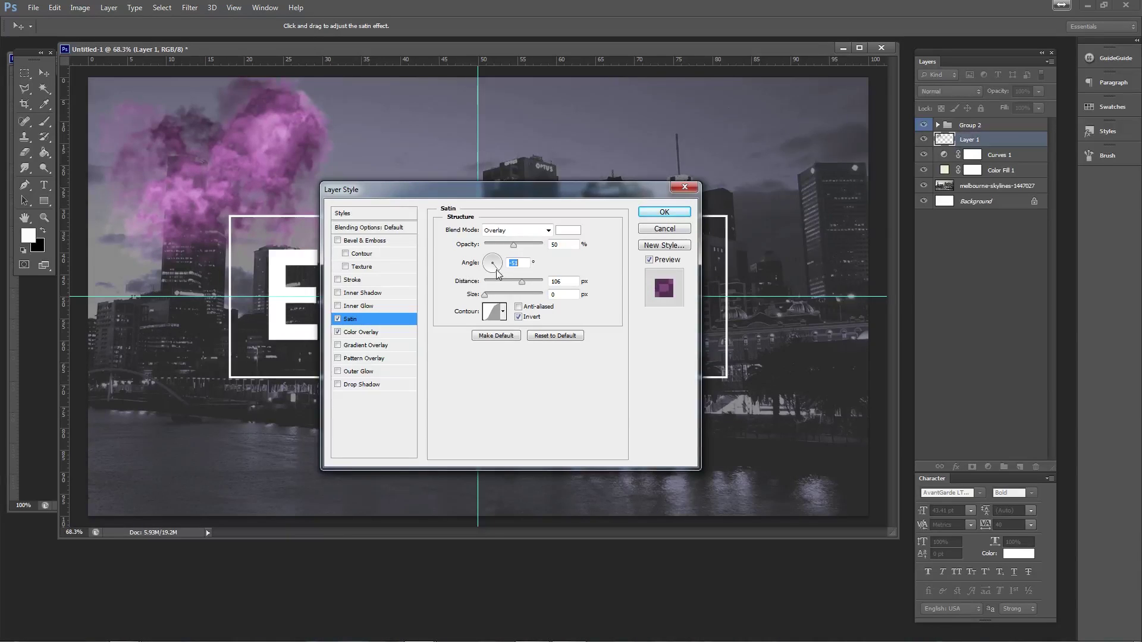
drag(520, 284, 524, 283)
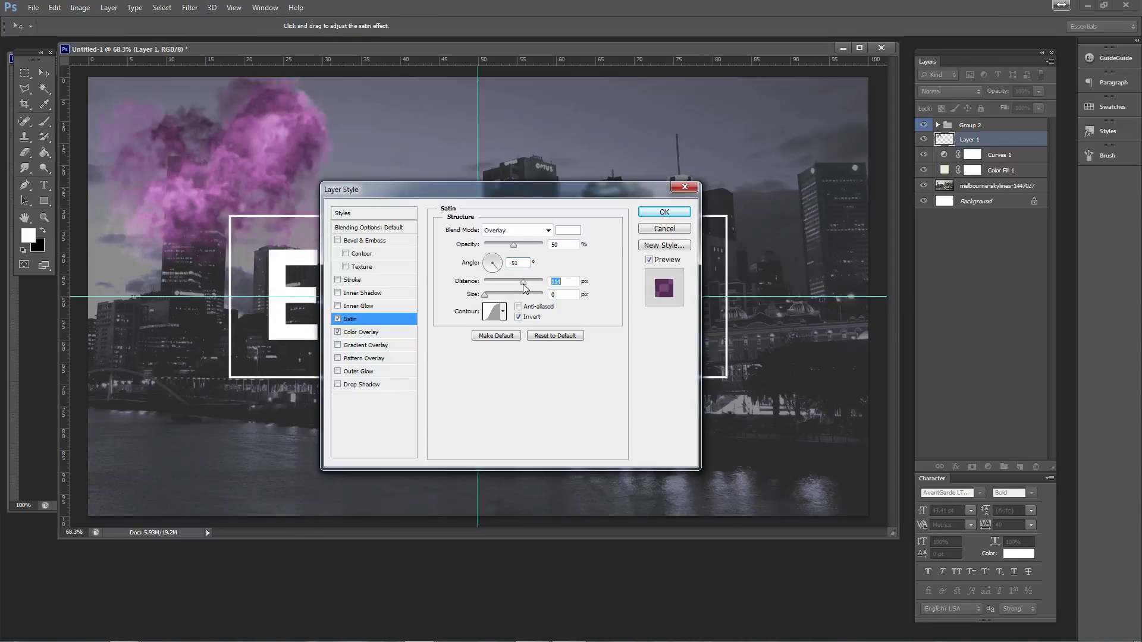
click(663, 213)
- Move the smoke behind the right half of EASTER and scale it down
drag(250, 174, 631, 256)
key(ctrl+t)
drag(704, 394, 576, 321)
key(Return)
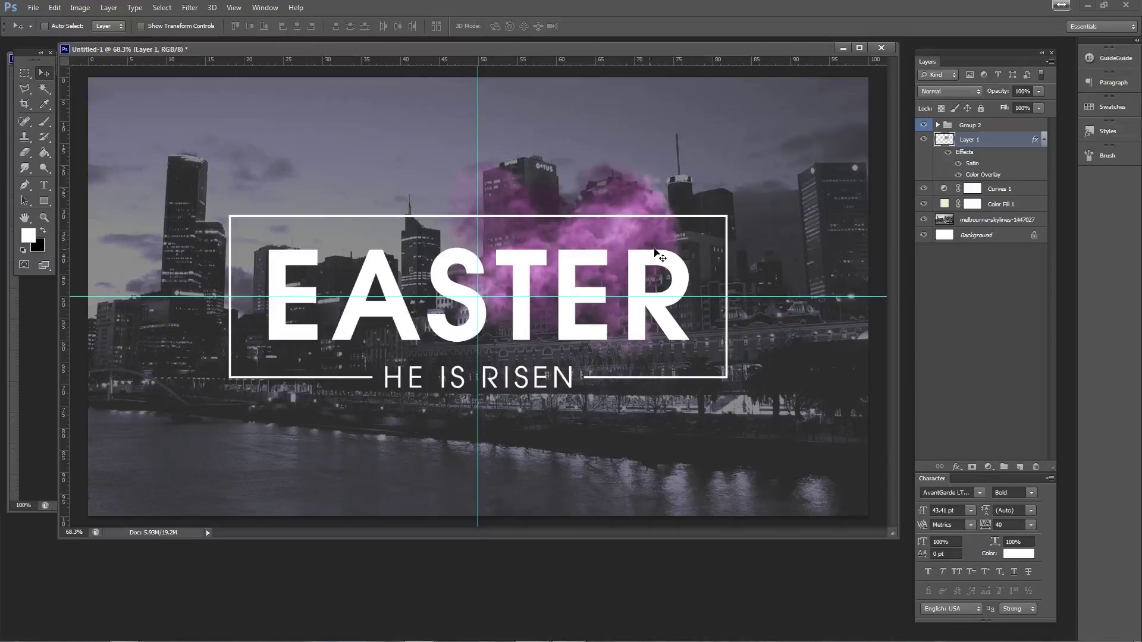
drag(609, 237, 602, 227)
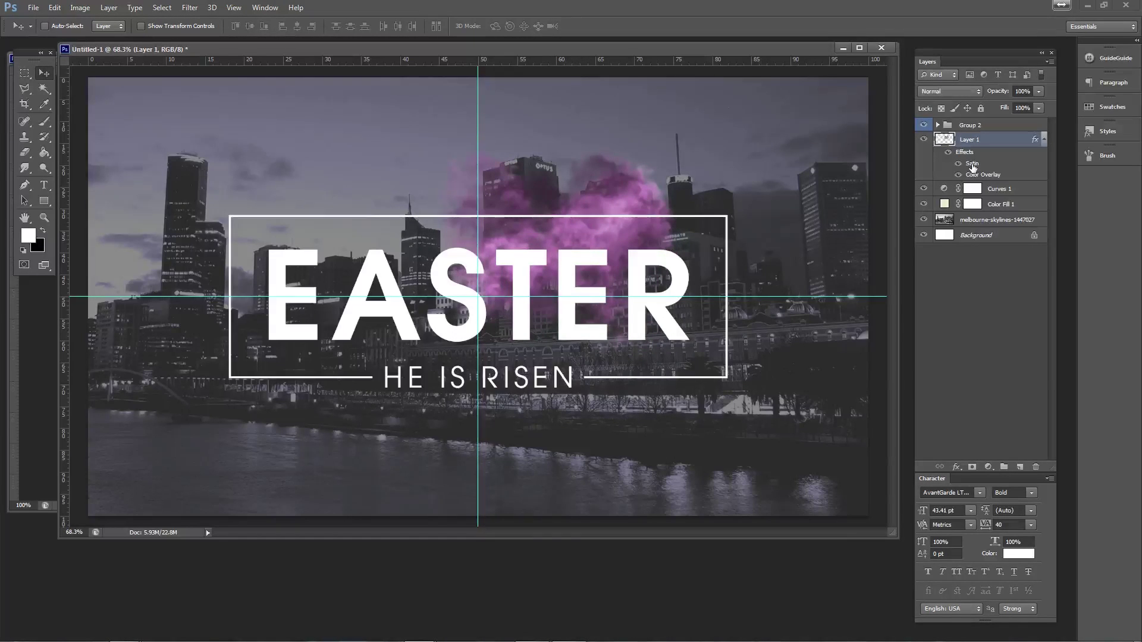
- Change the smoke's Satin distance to 106 px and size to 8 px
double_click(972, 165)
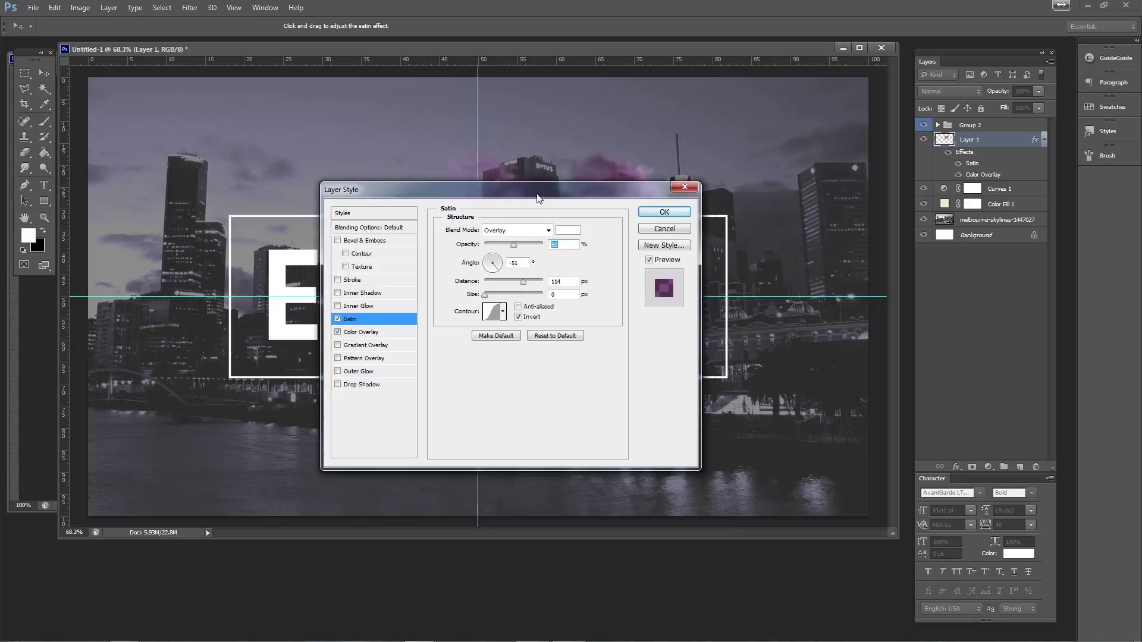
drag(537, 196, 558, 310)
drag(508, 410, 542, 396)
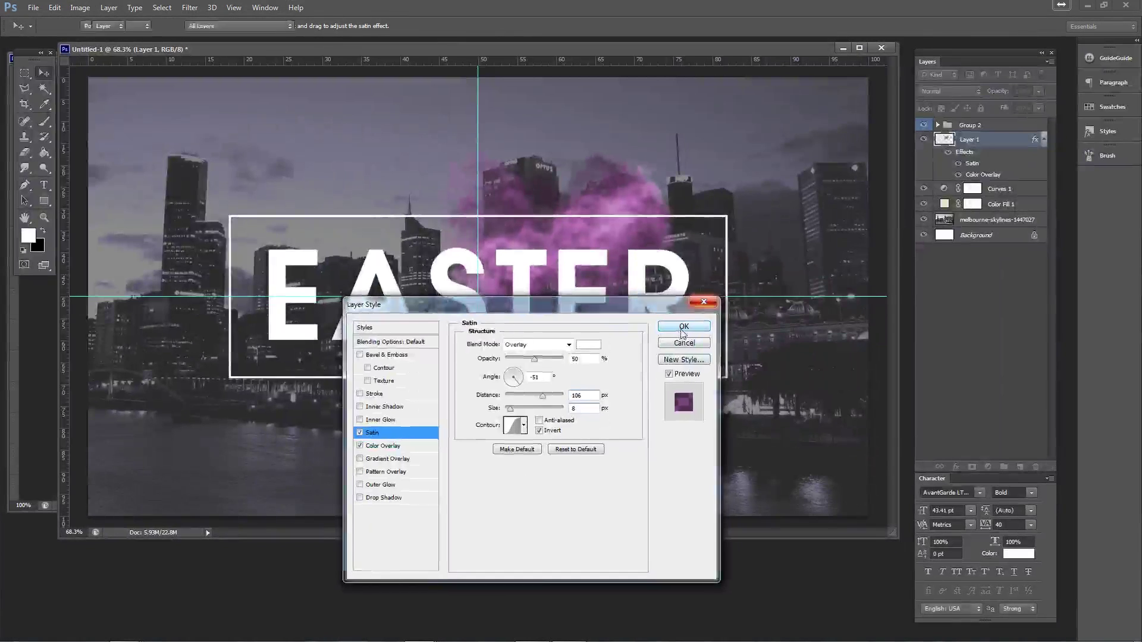
click(682, 331)
- Shift the smoke slightly right and rotate it counterclockwise behind EASTER, and hide the guides
drag(547, 294, 579, 306)
key(ctrl+t)
drag(736, 378, 754, 347)
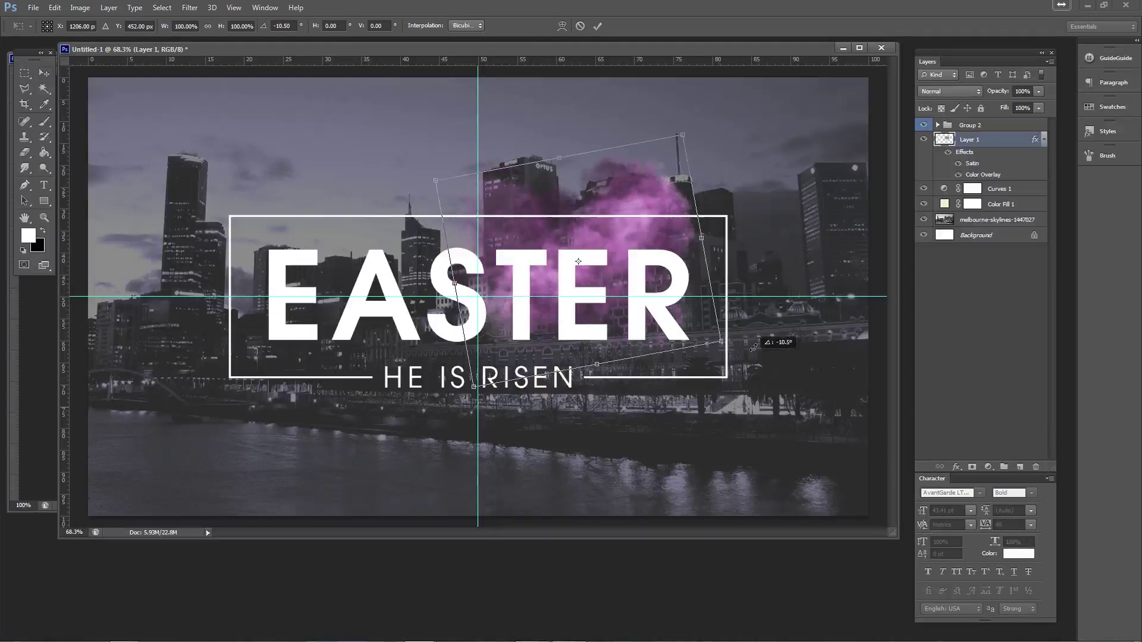
key(Return)
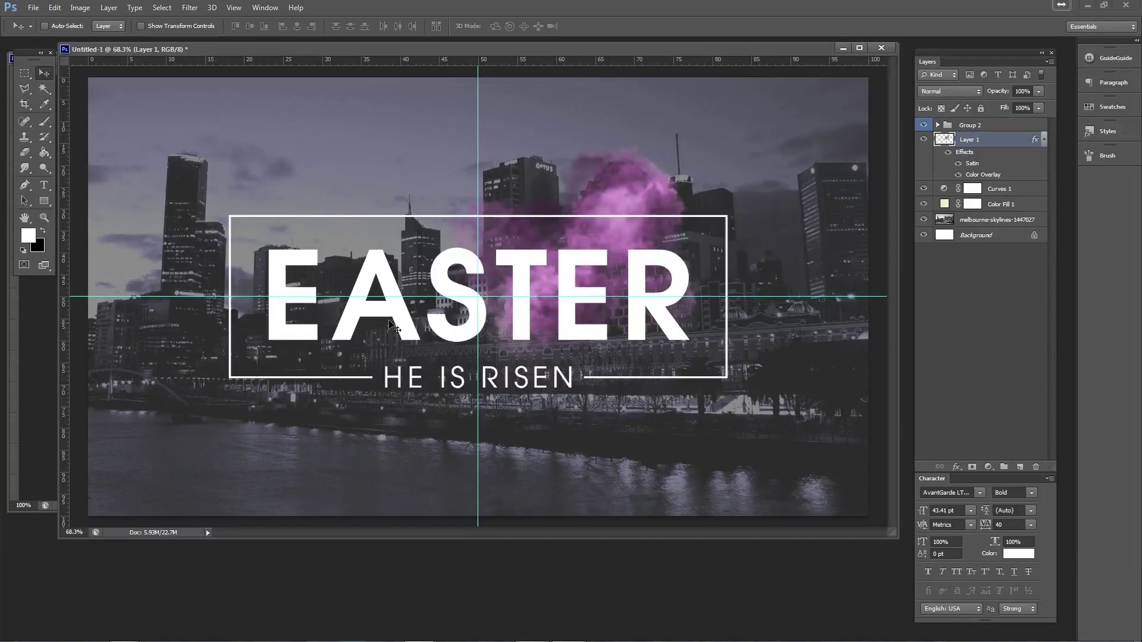
key(ctrl+semicolon)
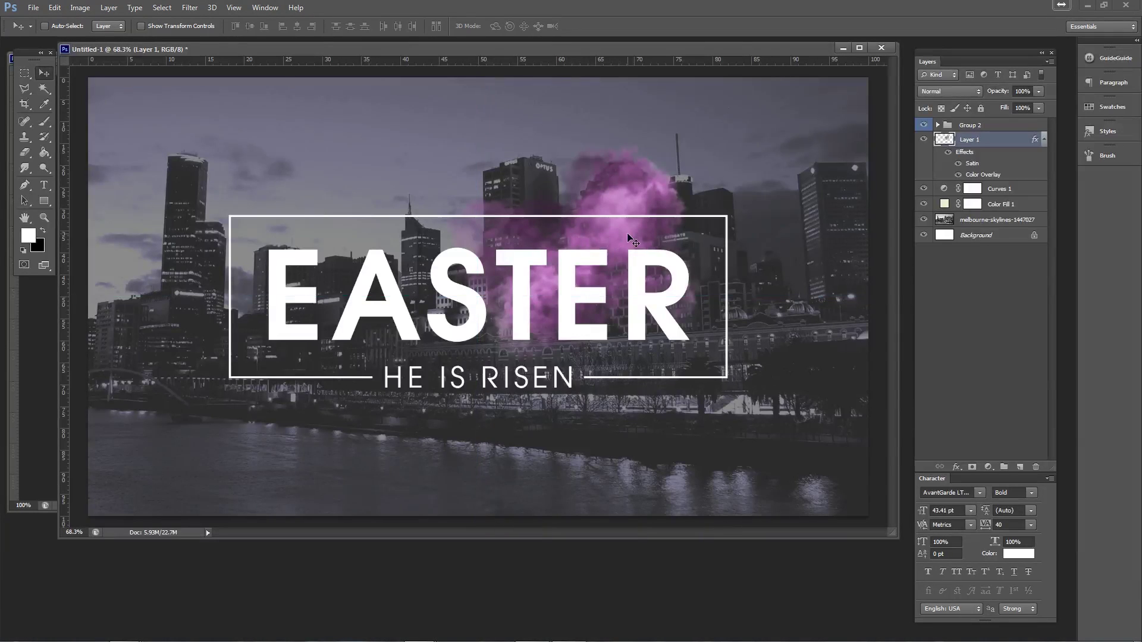
- Duplicate the smoke layer, rotate the copy about 107° and place it over the frame's bottom line near the letter E
drag(541, 260, 583, 327)
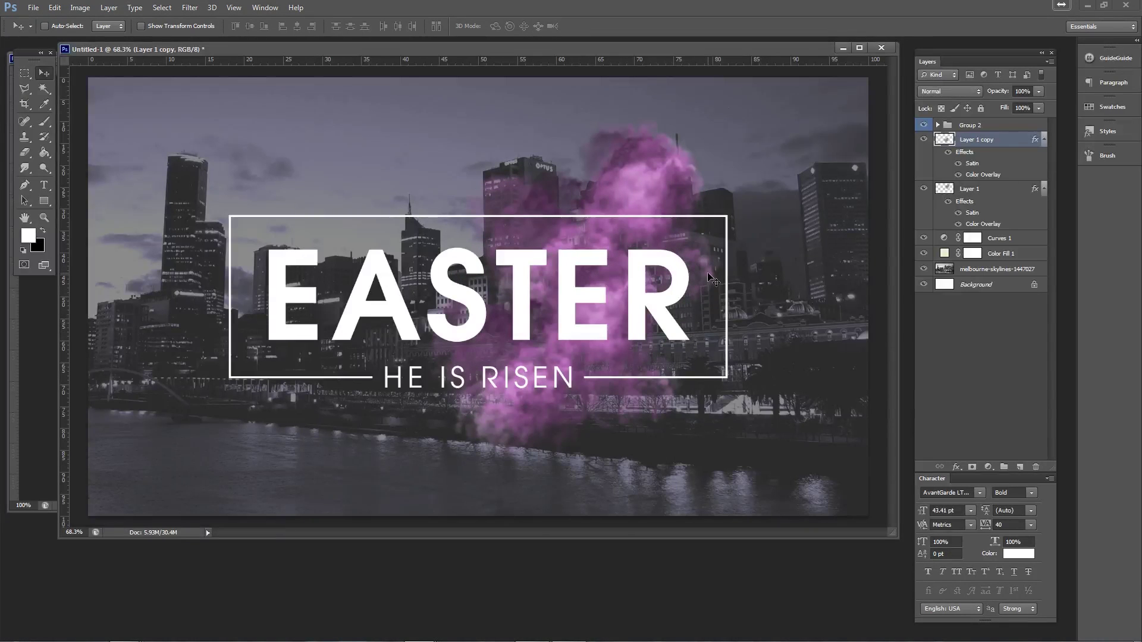
key(ctrl+t)
drag(711, 279, 556, 408)
drag(558, 355, 604, 340)
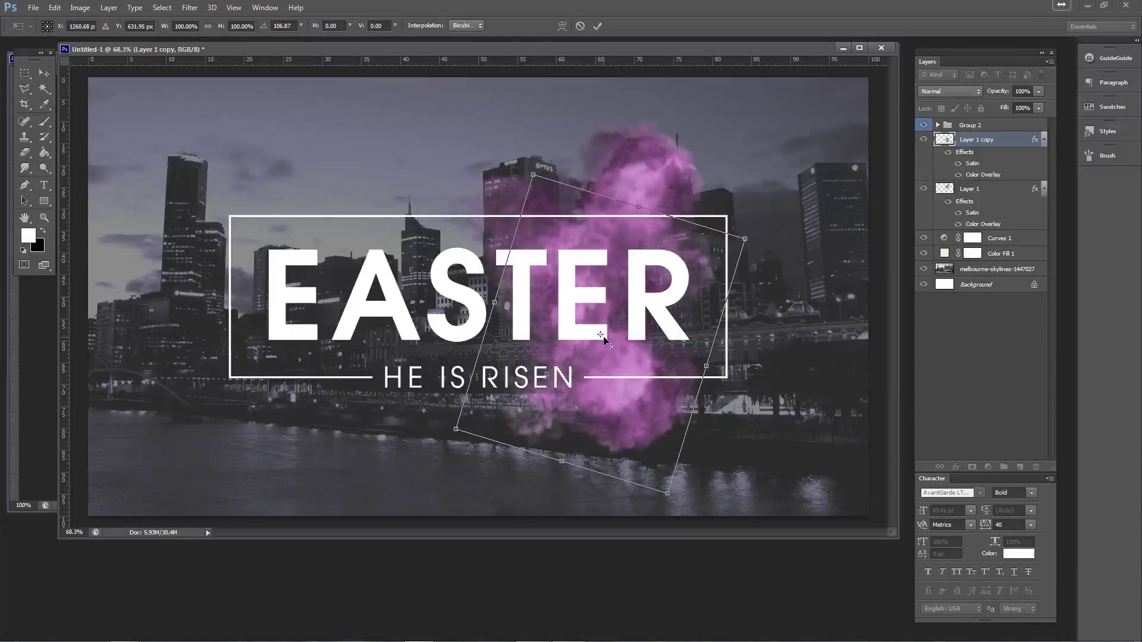
key(Return)
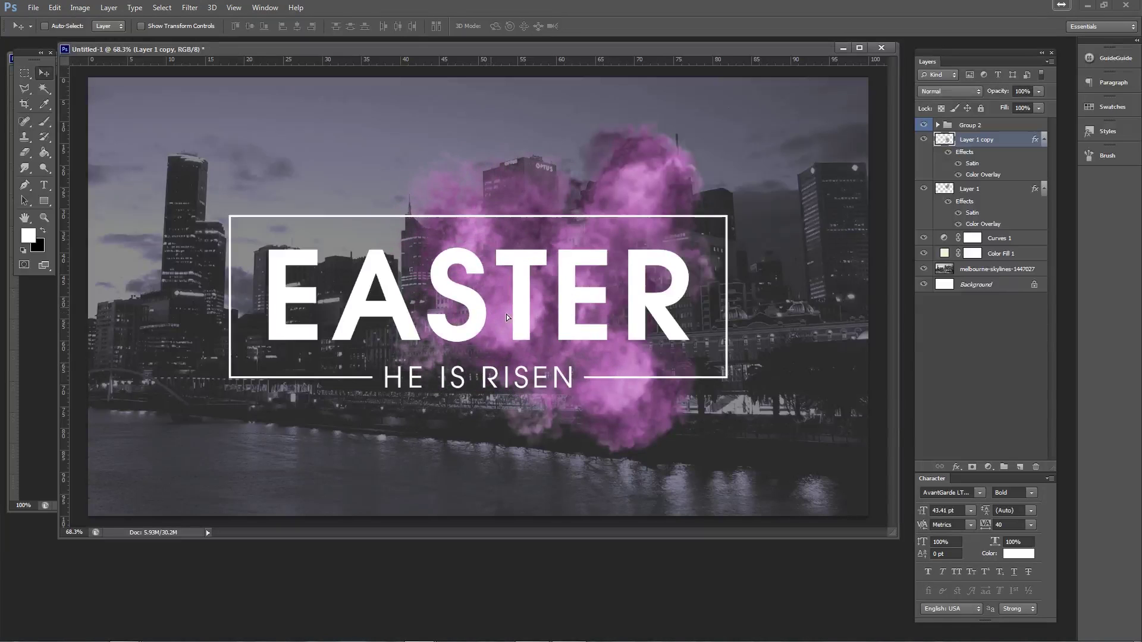
- Duplicate the smoke copy and rotate the new one so its dense cloud rises above the letters S and T
key(ctrl+j)
key(ctrl+t)
drag(565, 421, 503, 241)
key(Return)
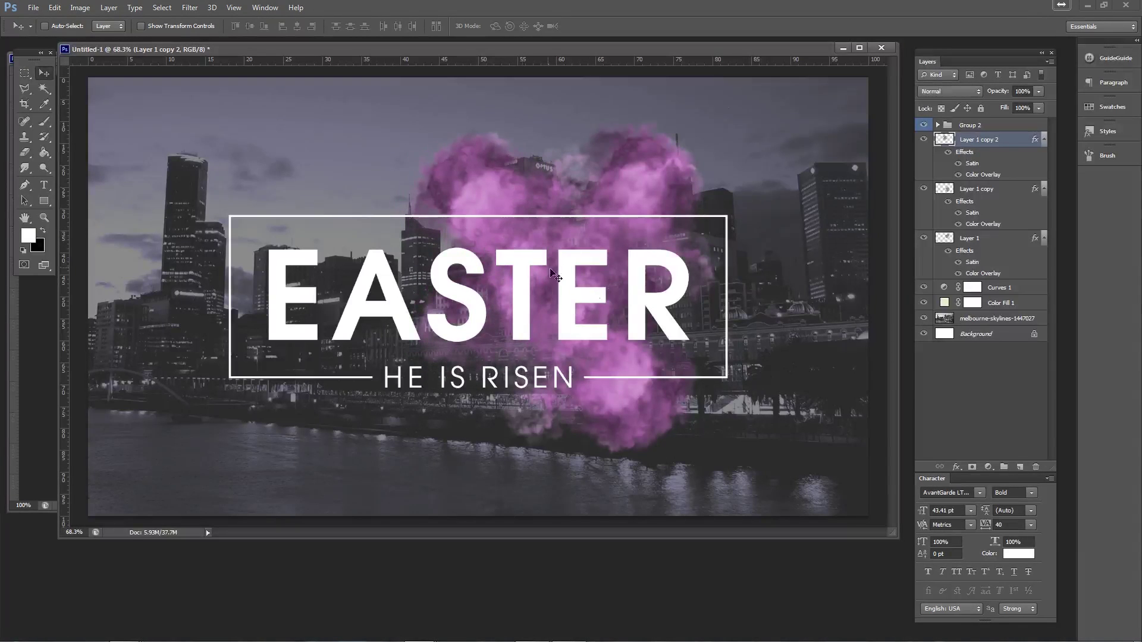
- Select all three smoke layers, rotate them together clockwise and shift them slightly right
shift+click(971, 245)
key(ctrl+t)
drag(830, 223, 837, 271)
key(Return)
mouse_move(744, 306)
mouse_down()
mouse_move(772, 295)
mouse_move(761, 301)
mouse_up()
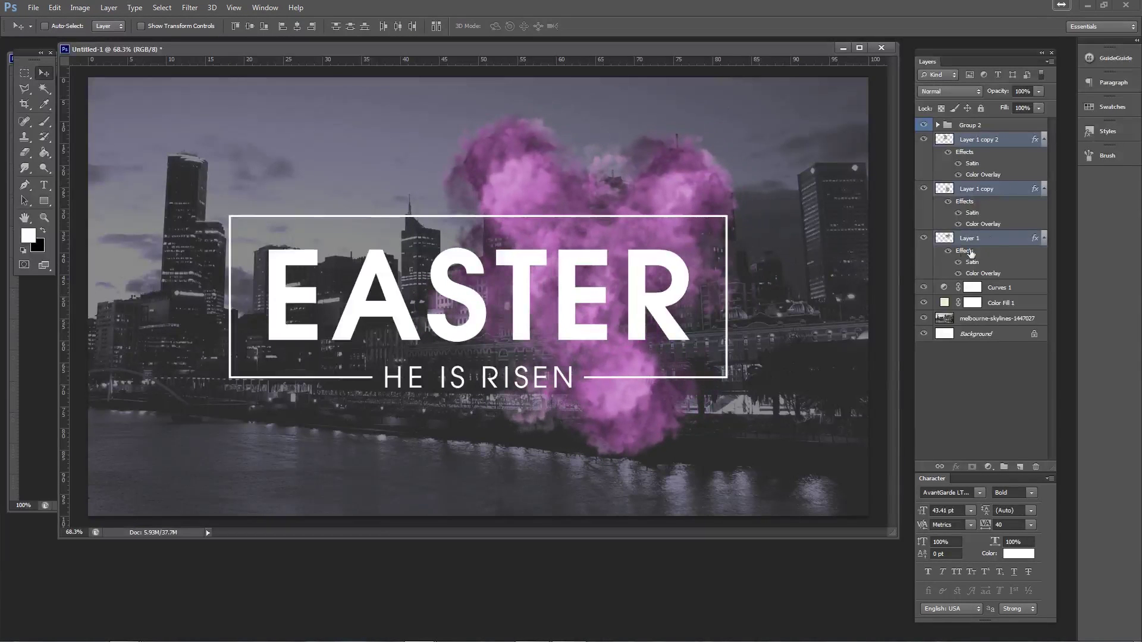
- Duplicate Layer 1 to just below Layer 1 copy 2 and give the duplicate a green colour label
click(987, 238)
drag(985, 238, 985, 185)
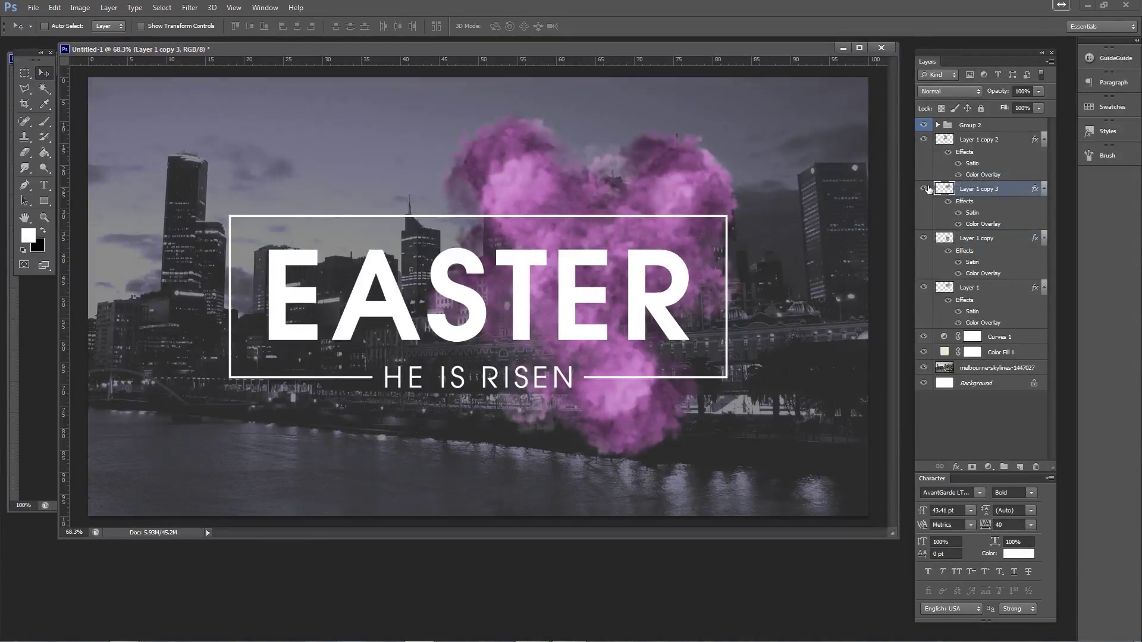
right_click(928, 189)
click(958, 290)
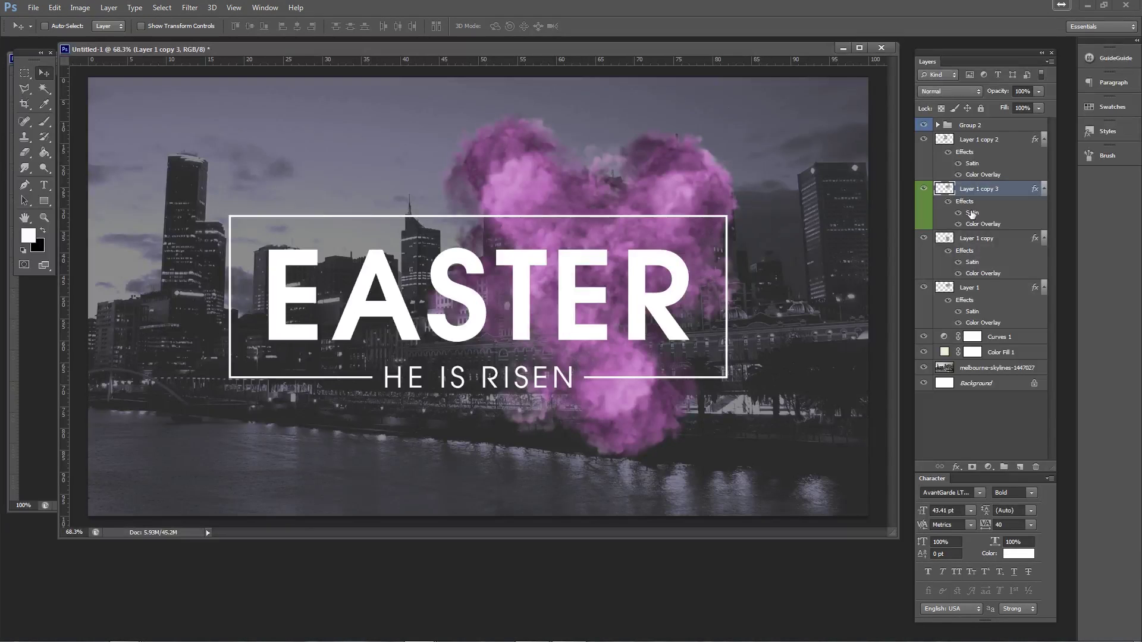
- Change the Color Overlay of Layer 1 copy 3 to a medium blue, keeping the Multiply blend mode
double_click(981, 225)
click(589, 344)
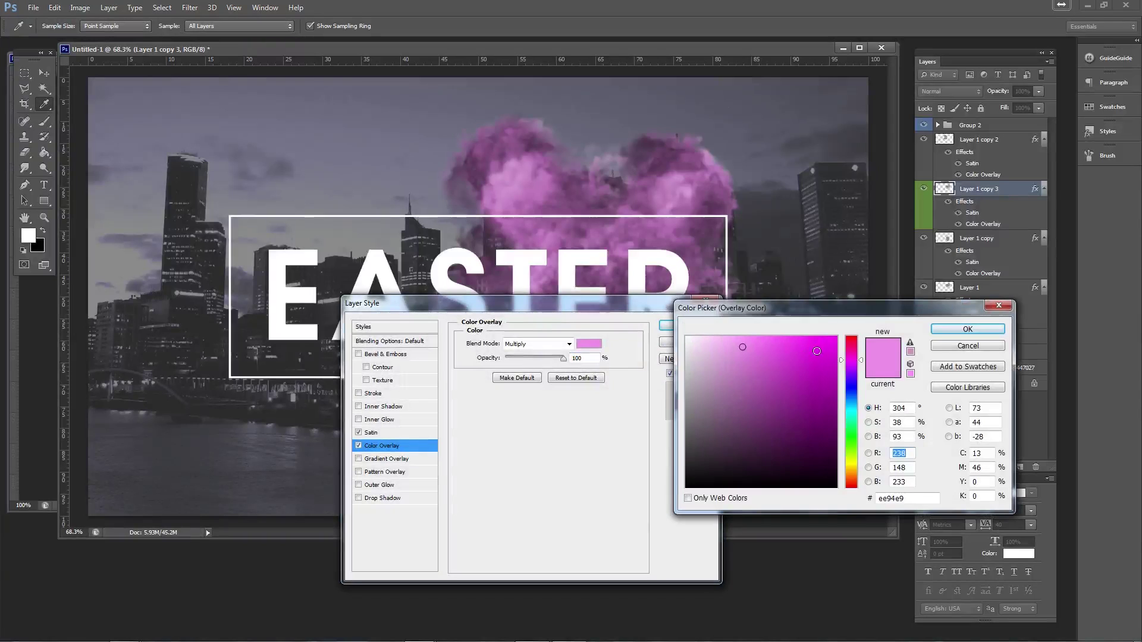
click(843, 396)
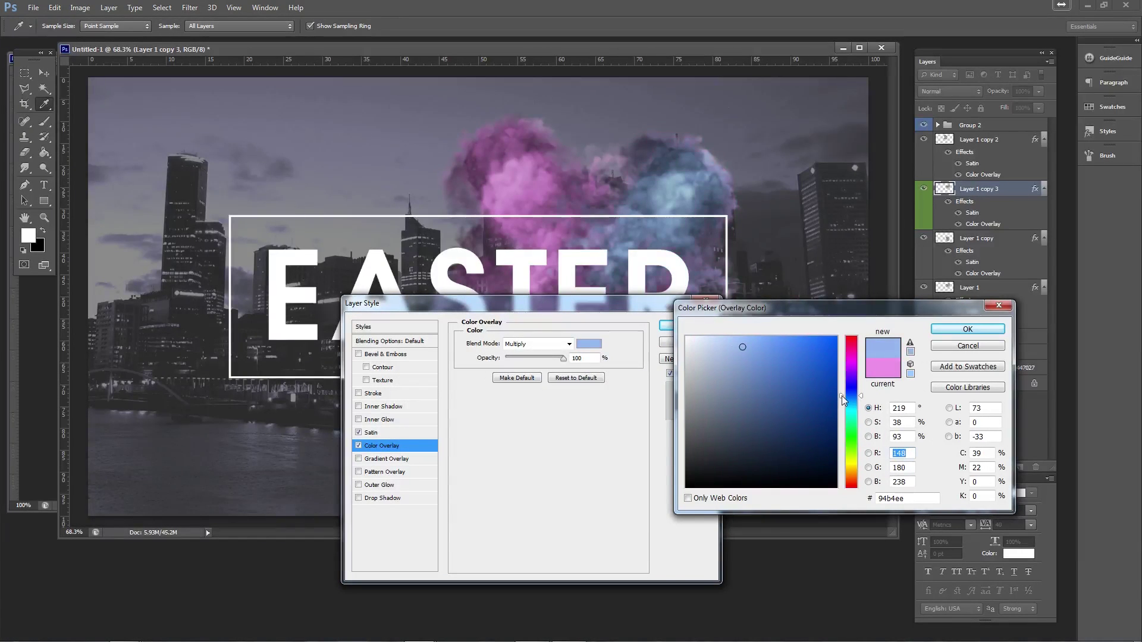
drag(842, 396, 841, 393)
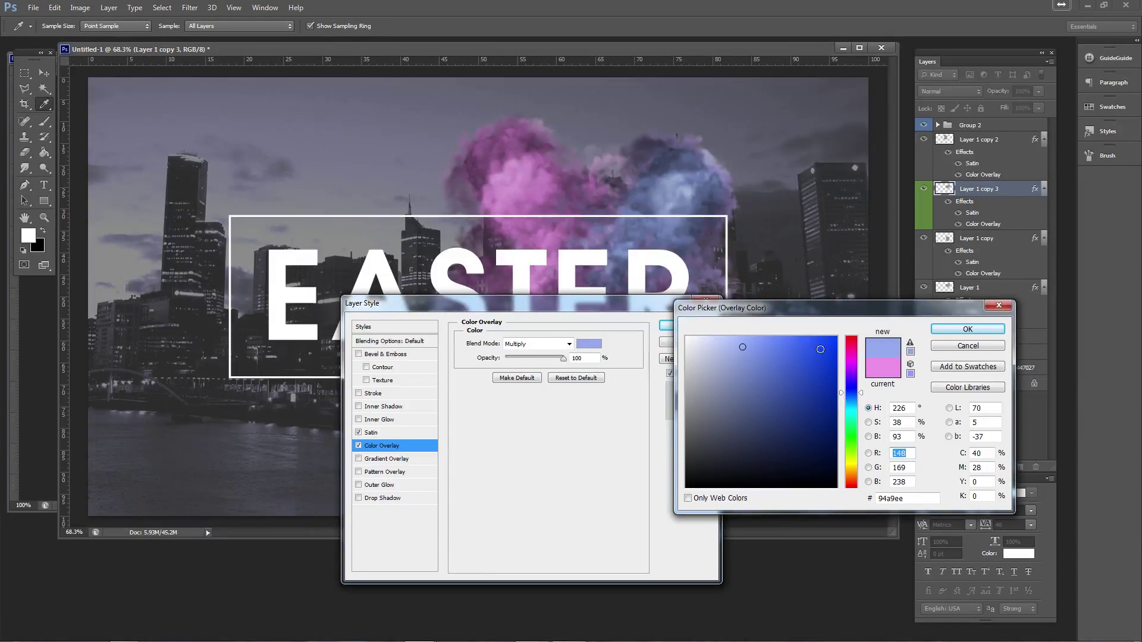
click(751, 353)
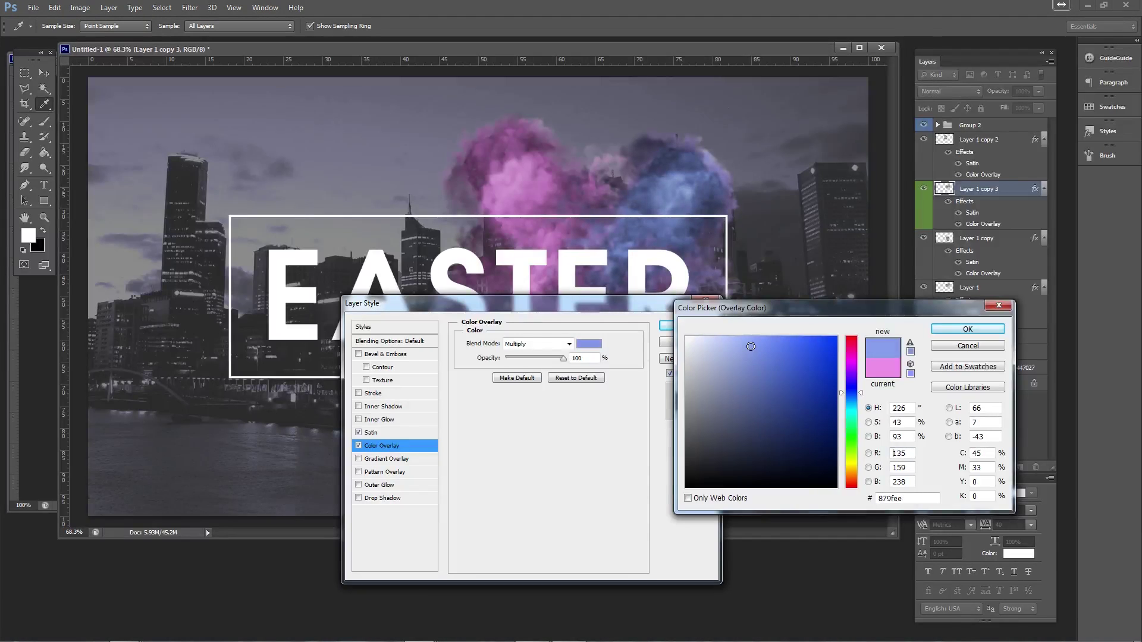
drag(761, 343, 763, 343)
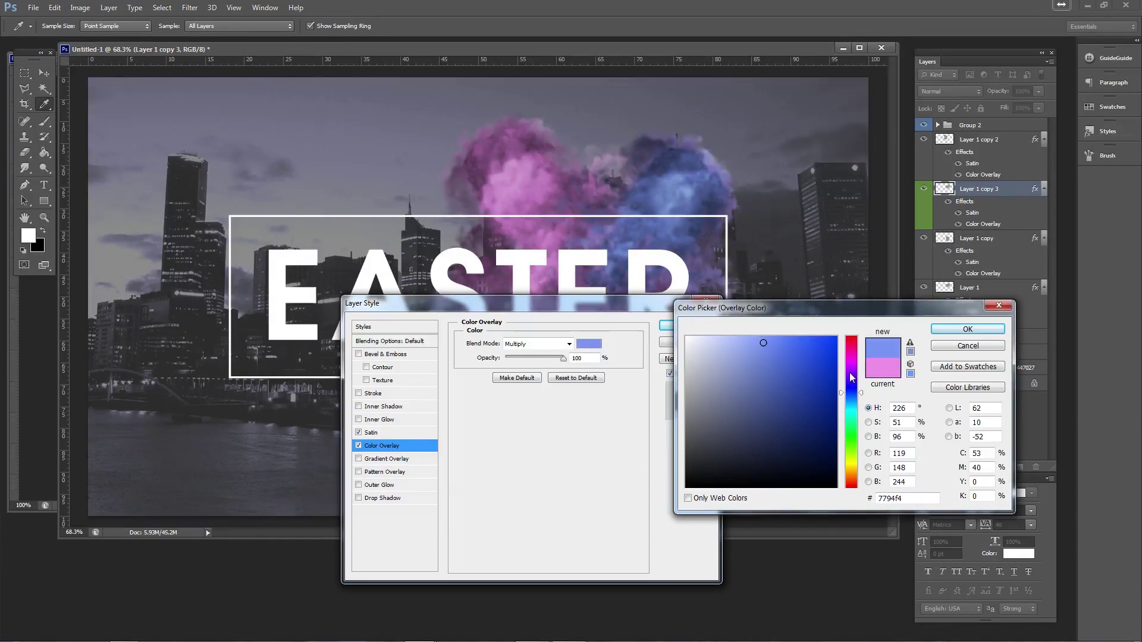
click(842, 396)
click(965, 331)
click(699, 325)
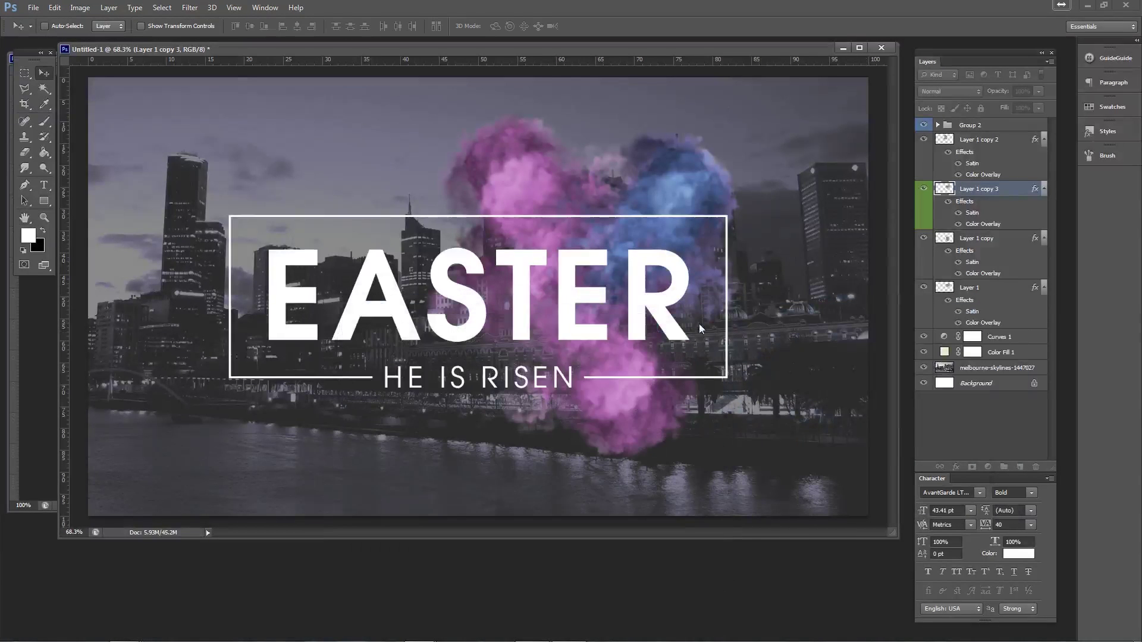
- Move the blue smoke left behind the pink clouds and add a duplicate above Layer 1 copy 2, rotated about -82° over the letters S and T
drag(675, 245, 554, 234)
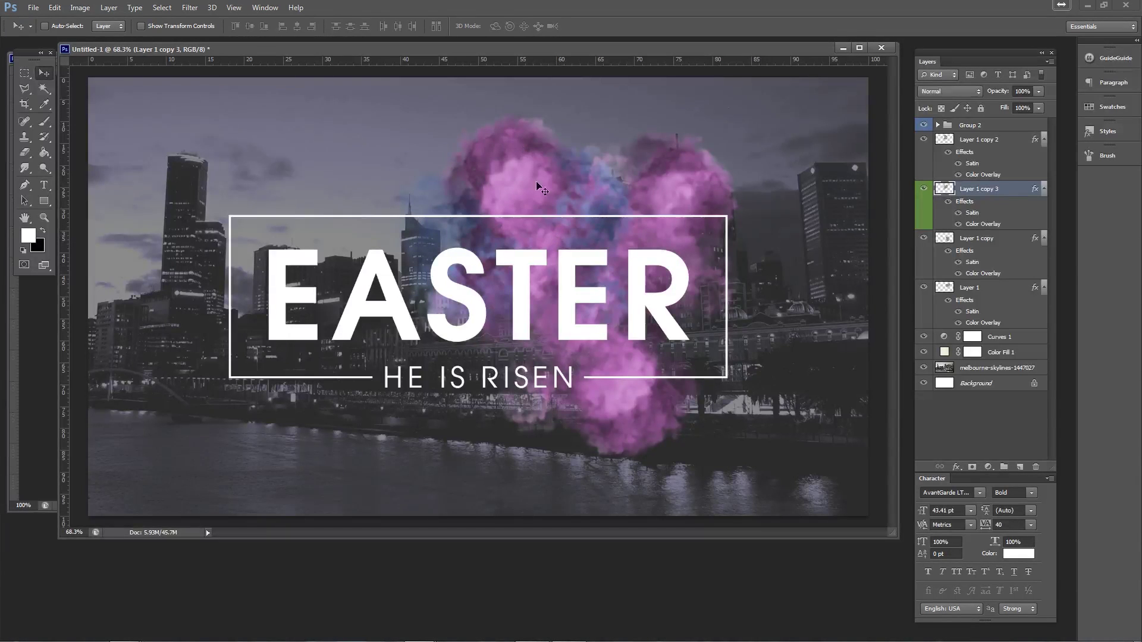
drag(981, 190, 988, 134)
drag(577, 274, 537, 310)
key(ctrl+t)
drag(695, 412, 568, 170)
drag(471, 241, 504, 258)
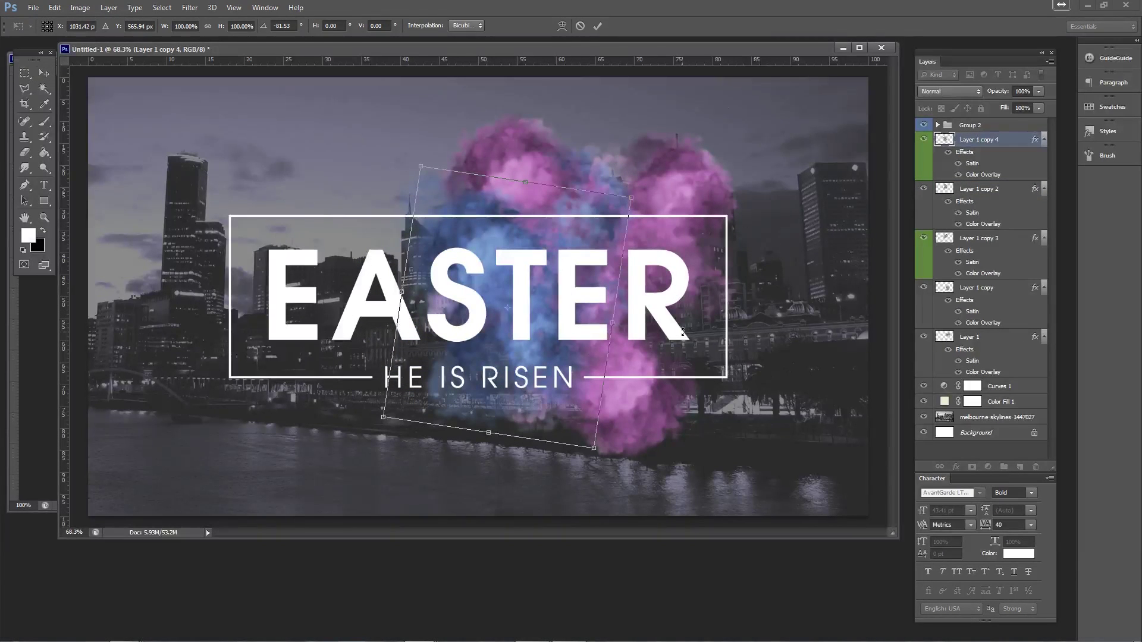
key(Return)
- Duplicate the blue smoke again, rotate the new copy about -165° and place it above the letters A and S
drag(621, 332, 540, 271)
key(ctrl+t)
drag(665, 428, 364, 177)
drag(424, 320, 432, 278)
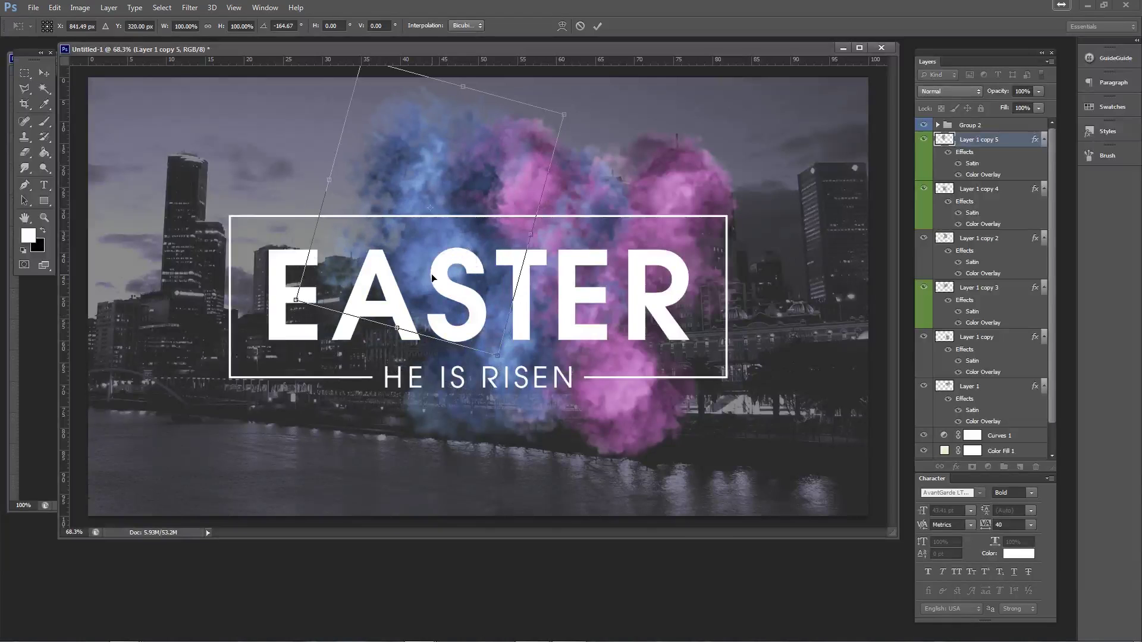
key(Return)
- Move Layer 1 copy 5 below Layer 1 and add two rotated duplicates that spread blue smoke over the letters E and A
drag(986, 152, 981, 429)
drag(526, 206, 542, 209)
key(ctrl+t)
drag(685, 206, 357, 305)
key(Return)
key(ctrl+t)
drag(491, 282, 301, 435)
key(Return)
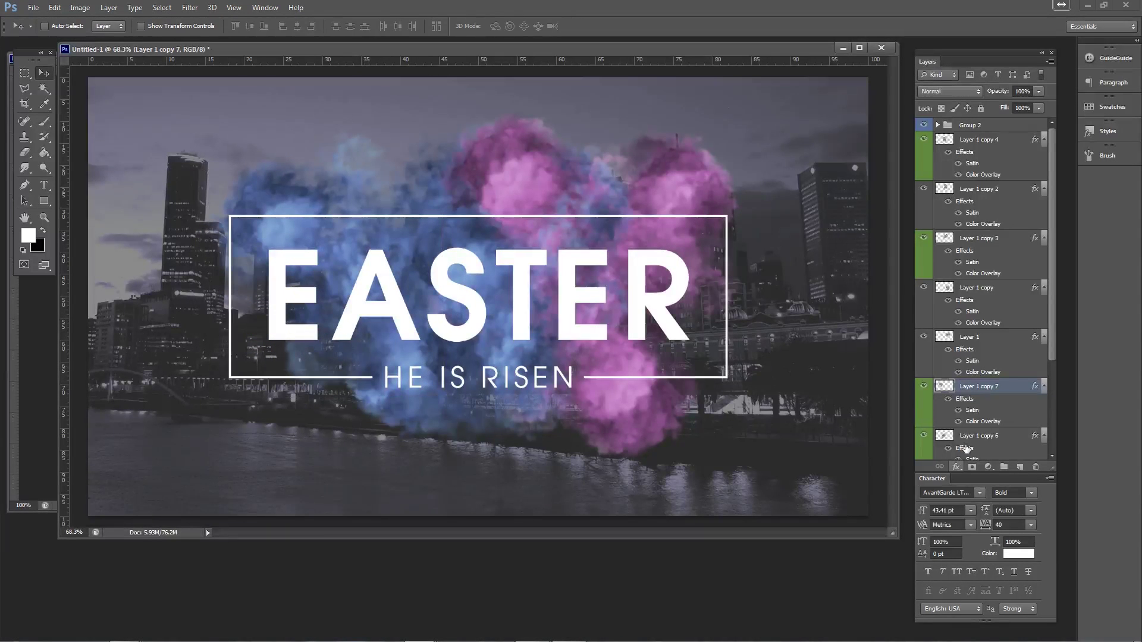
- Change the Color Overlay of Layer 1 copy 7 to a muted yellow
double_click(982, 422)
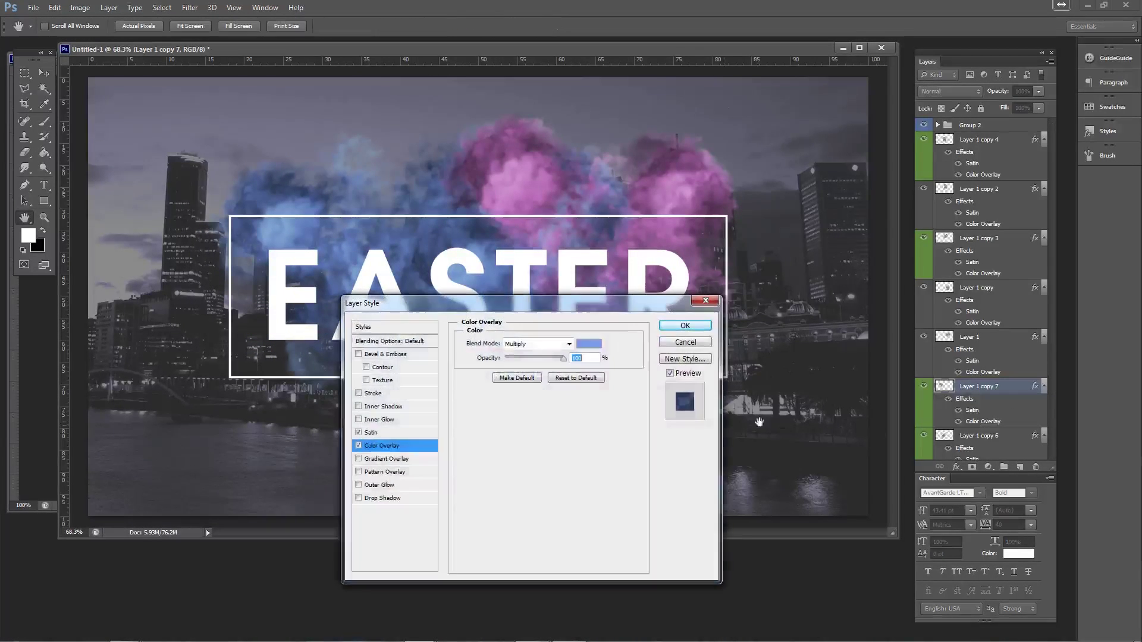
click(597, 345)
drag(851, 473, 851, 465)
drag(764, 358, 763, 368)
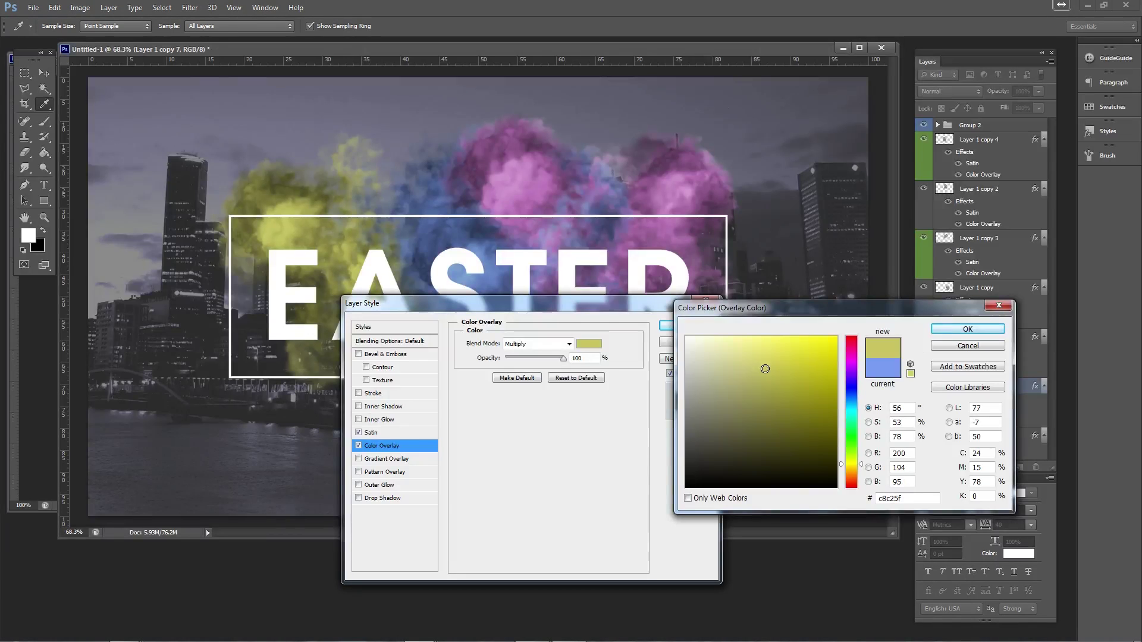
drag(755, 377, 809, 371)
click(973, 331)
click(676, 326)
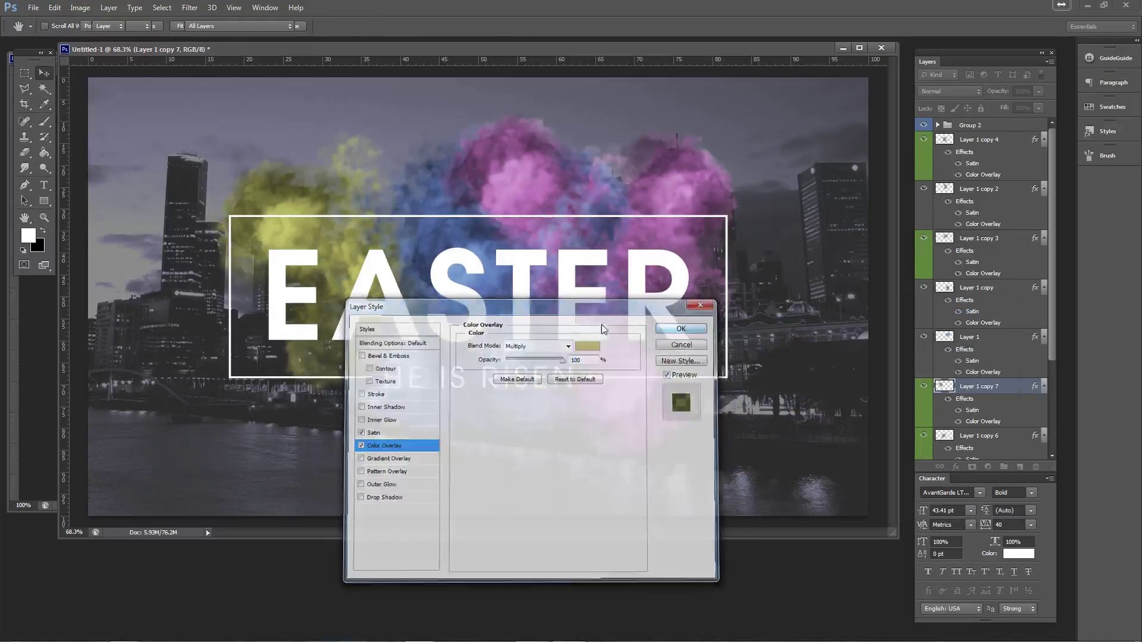
- Shift the yellow smoke up and left over the frame's upper-left corner and rotate it counterclockwise
drag(356, 301, 333, 268)
key(ctrl+t)
drag(445, 352, 549, 305)
key(Return)
- Duplicate the yellow smoke, rotate the copy and place it over the frame's bottom-left part below the letters E and A
drag(349, 296, 391, 408)
key(ctrl+t)
drag(490, 420, 378, 184)
drag(333, 308, 279, 360)
key(Return)
key(ctrl+t)
drag(513, 436, 518, 330)
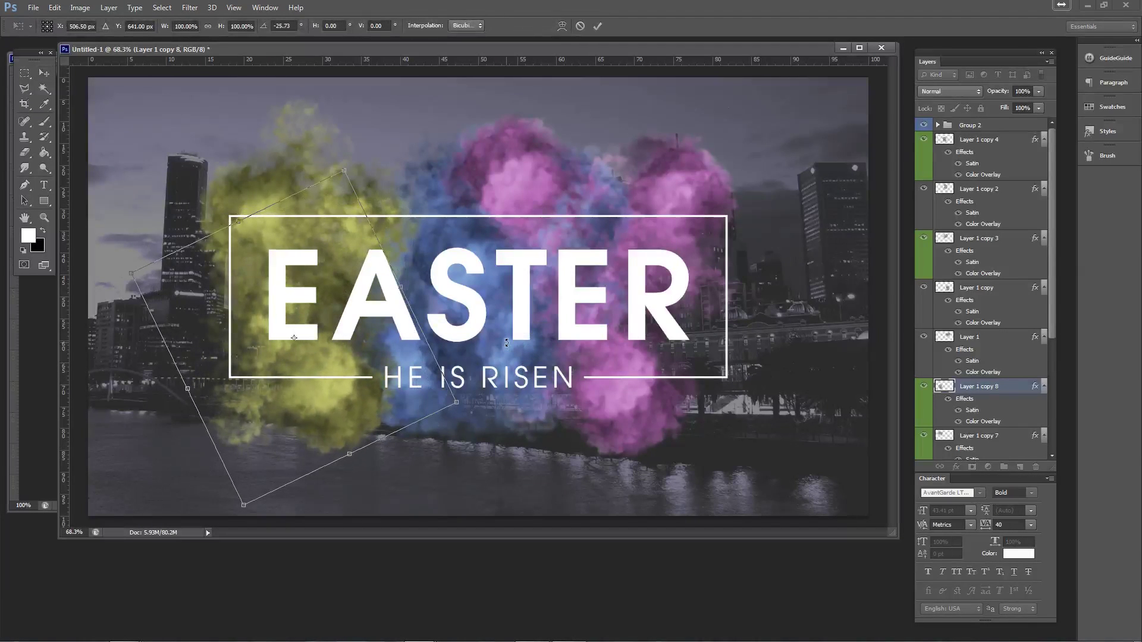
key(Return)
- Select Layer 1 copy 7 and Layer 1 copy 8, shift both slightly right and rotate them together counterclockwise
scroll(973, 403, down, 2)
shift+click(970, 388)
drag(374, 340, 402, 329)
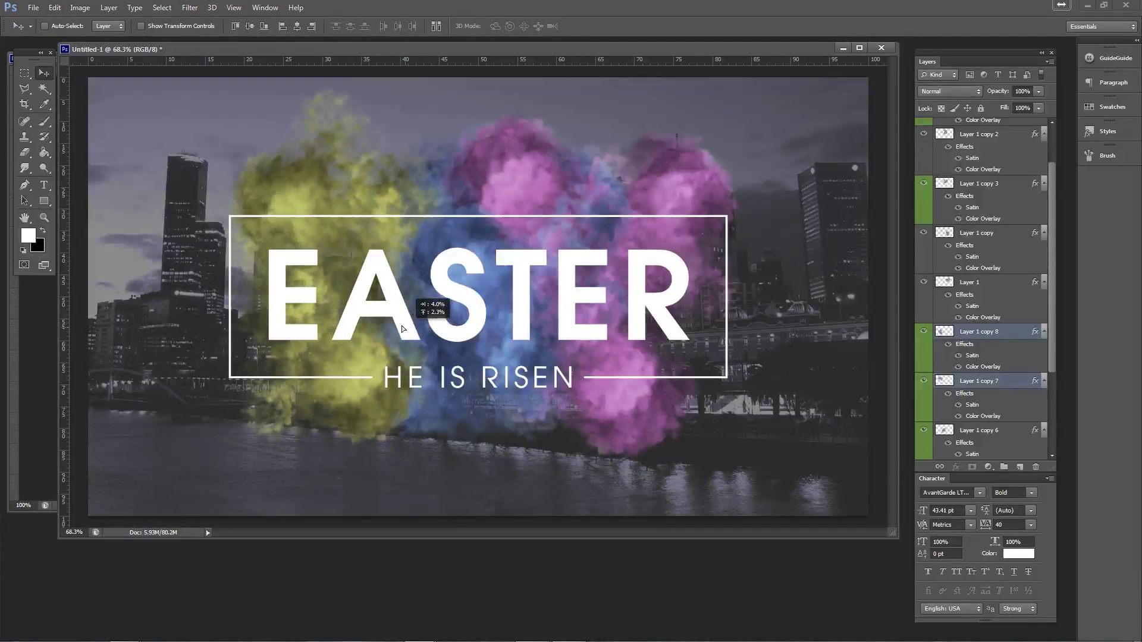
key(ctrl+t)
drag(531, 428, 595, 287)
drag(432, 370, 423, 334)
key(Return)
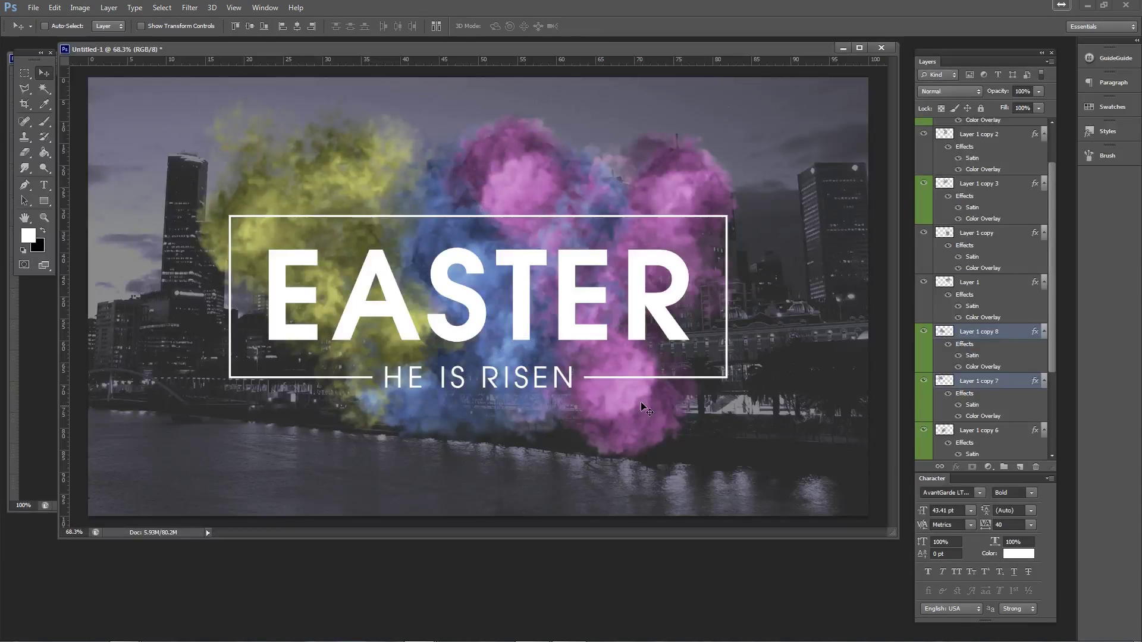
- Select the pink Layer 1 and Layer 1 copy, move them left and rotate them together slightly counterclockwise
ctrl+click(706, 202)
ctrl+shift+click(724, 193)
drag(750, 194, 652, 176)
key(ctrl+t)
drag(686, 416, 709, 388)
key(Return)
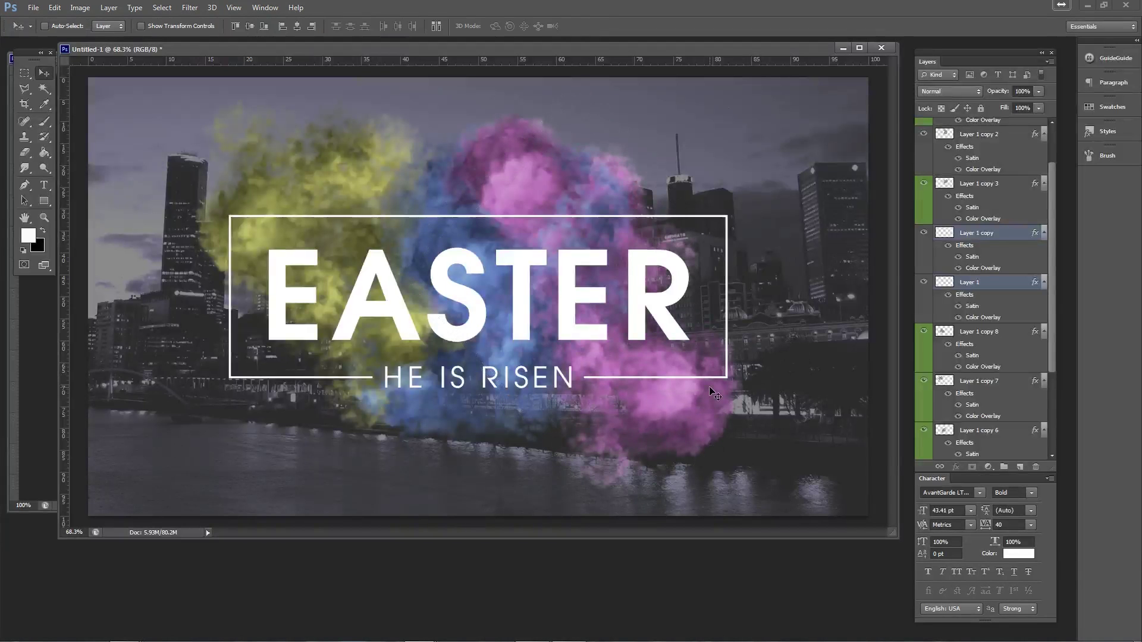
- Lower the pink cloud of Layer 1 copy 2 toward the letter T and nudge the blue Layer 1 copy 3 slightly up and left
ctrl+click(510, 174)
drag(509, 175, 527, 236)
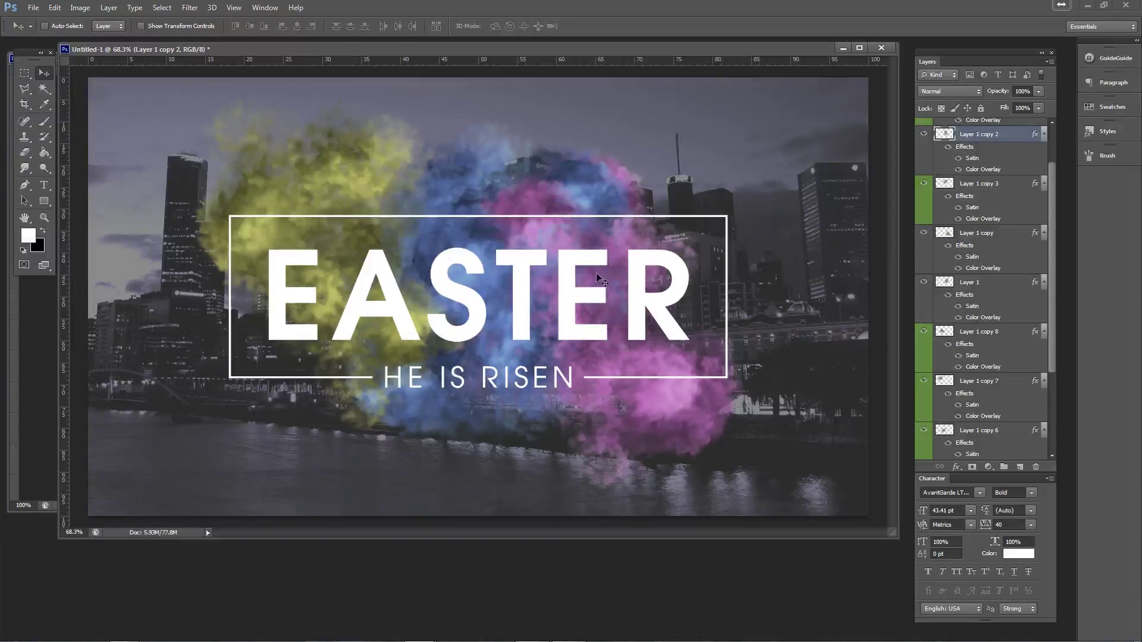
ctrl+click(589, 189)
drag(588, 189, 576, 179)
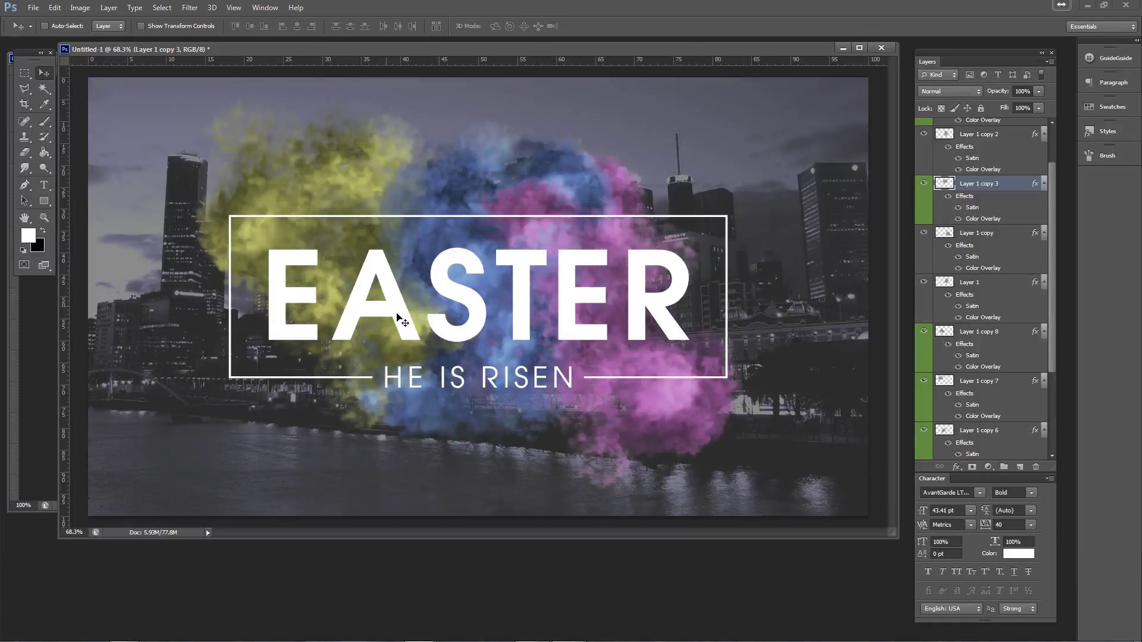
- Select the yellow smoke of Layer 1 copy 7 and give the layer a yellow colour label
ctrl+click(343, 241)
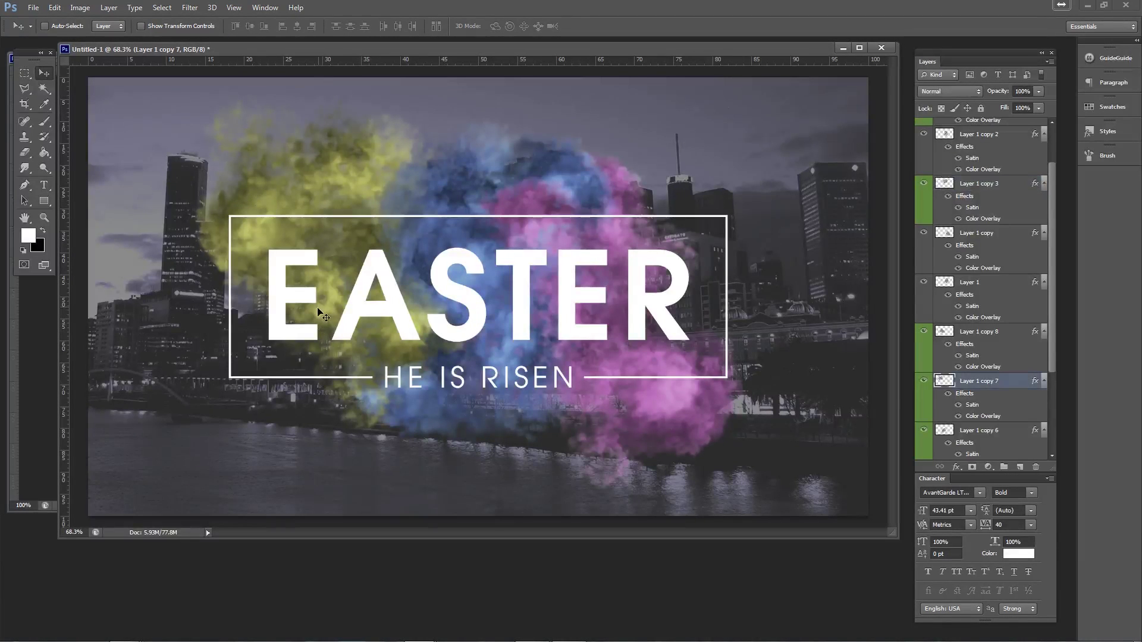
mouse_move(332, 226)
mouse_down()
mouse_move(379, 217)
mouse_move(346, 218)
mouse_up()
right_click(928, 390)
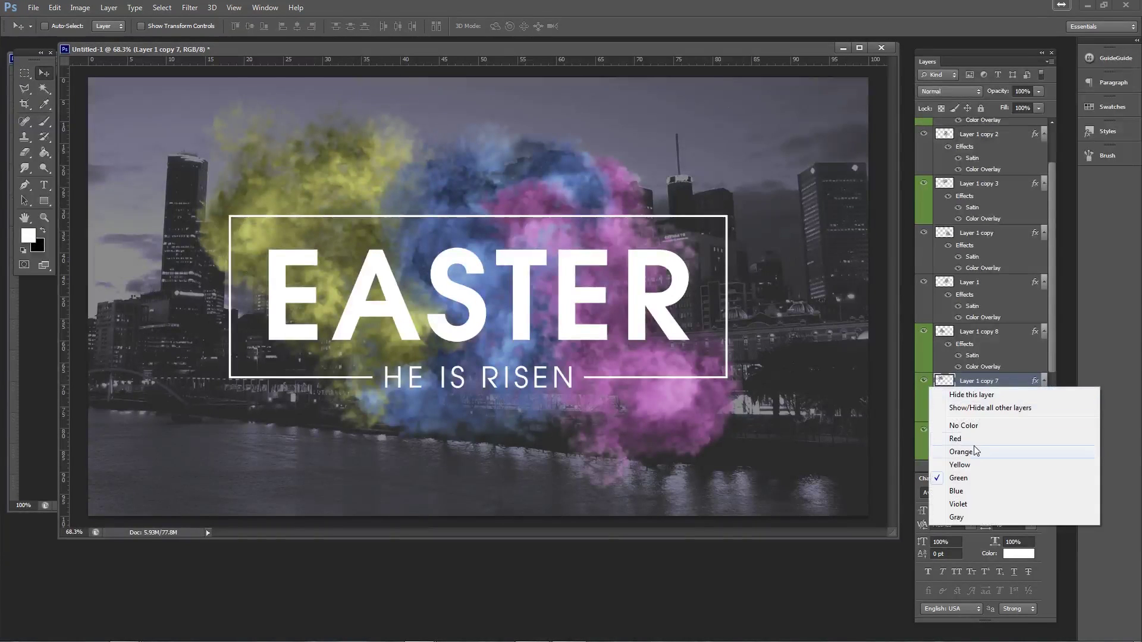
click(967, 469)
- Duplicate Layer 1 copy 7, scale the duplicate to about 40%, rotate it about 38° and place it above the letter A
drag(969, 381, 961, 369)
key(ctrl+t)
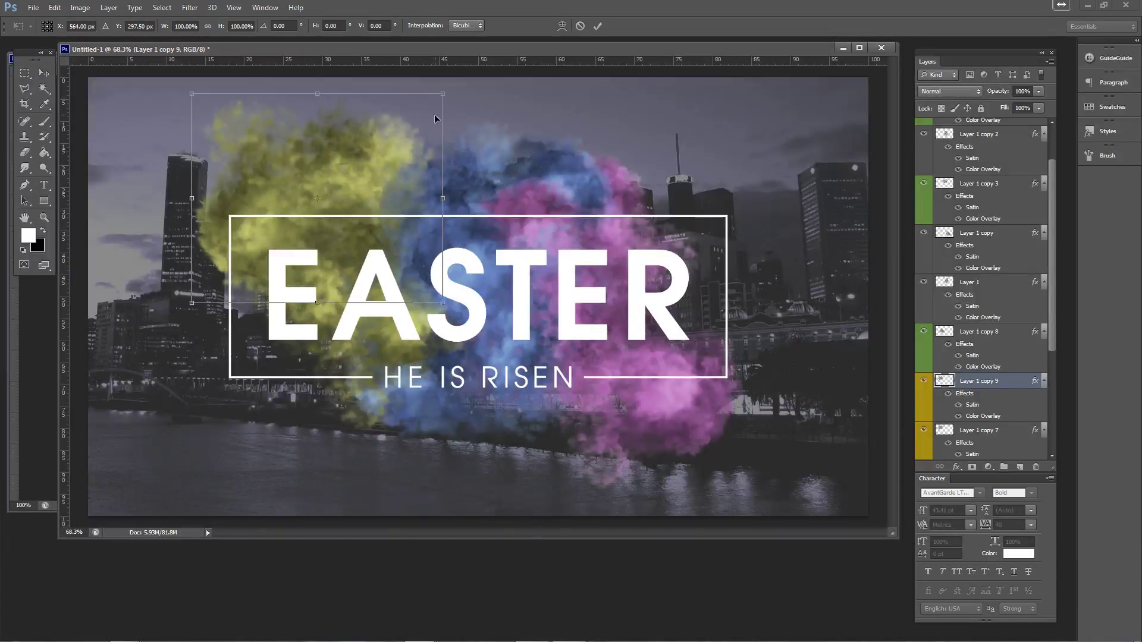
drag(437, 99, 359, 145)
drag(406, 222, 376, 279)
drag(358, 217, 409, 227)
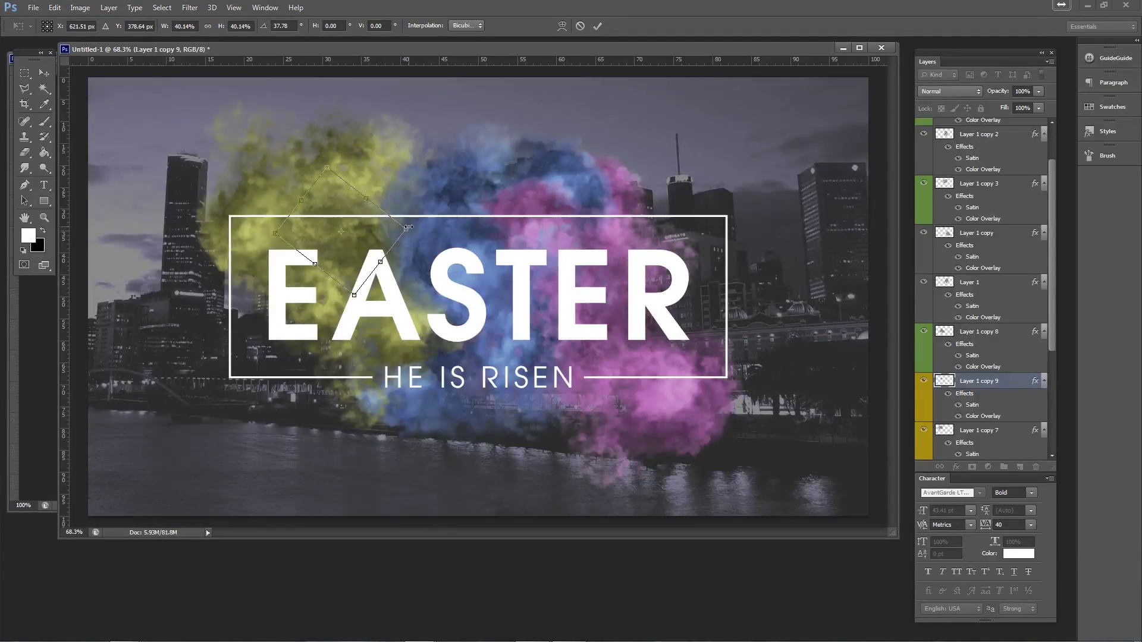
key(Return)
- Nudge the small yellow smoke patch up and left at 100% view, then duplicate it and rotate the new copy
key(z)
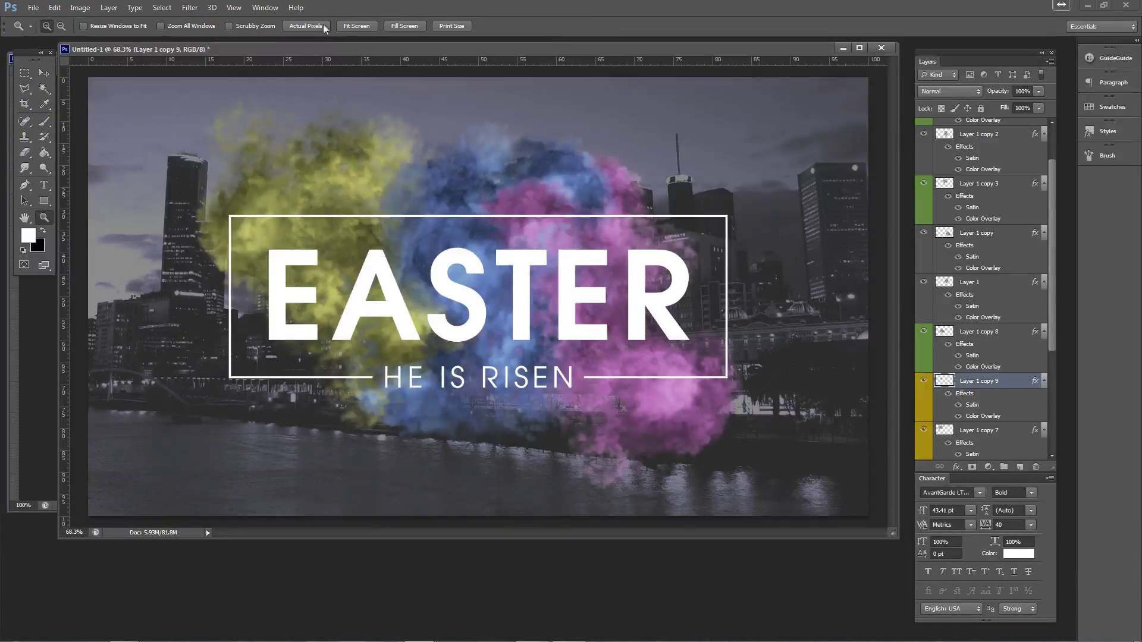
click(325, 26)
key(v)
mouse_move(380, 232)
mouse_down()
mouse_move(413, 243)
mouse_move(365, 221)
mouse_up()
key(ctrl+j)
key(ctrl+t)
drag(474, 294, 424, 262)
key(Return)
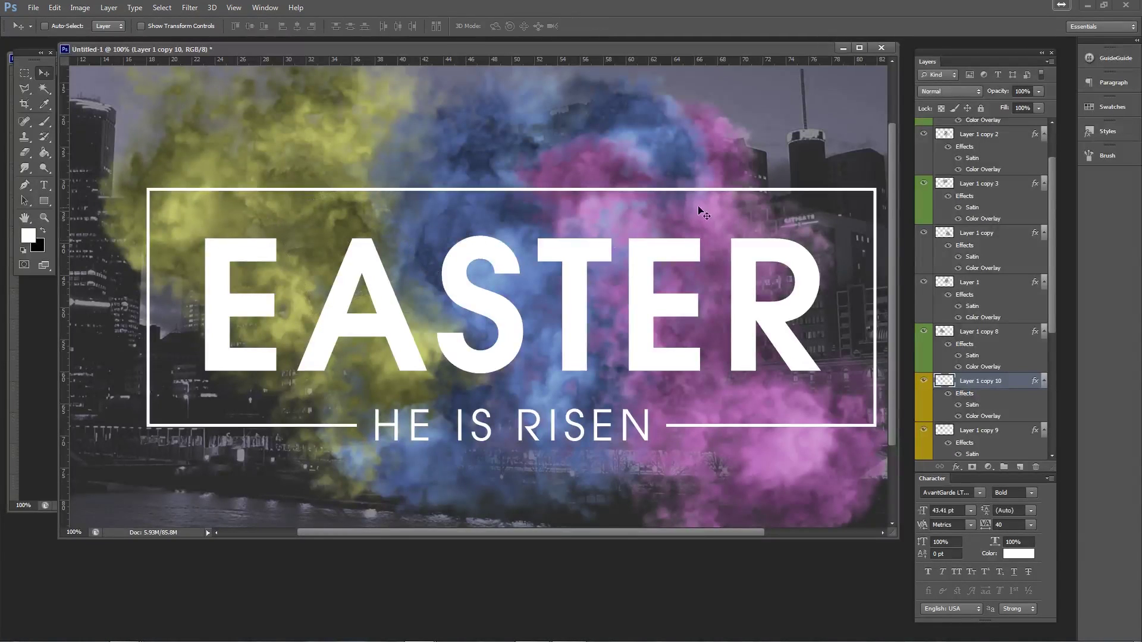
- Move Layer 1 copy 10 directly below Group 2 and rotate it about -34° over the top of the letter A
drag(1013, 396, 988, 131)
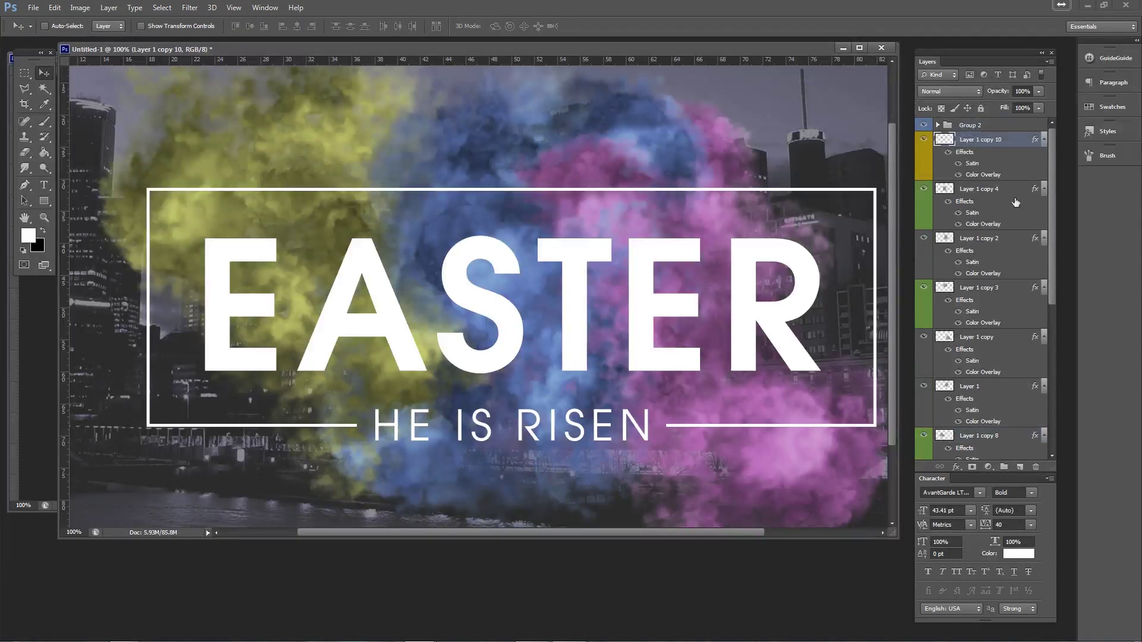
drag(421, 265, 403, 306)
key(ctrl+t)
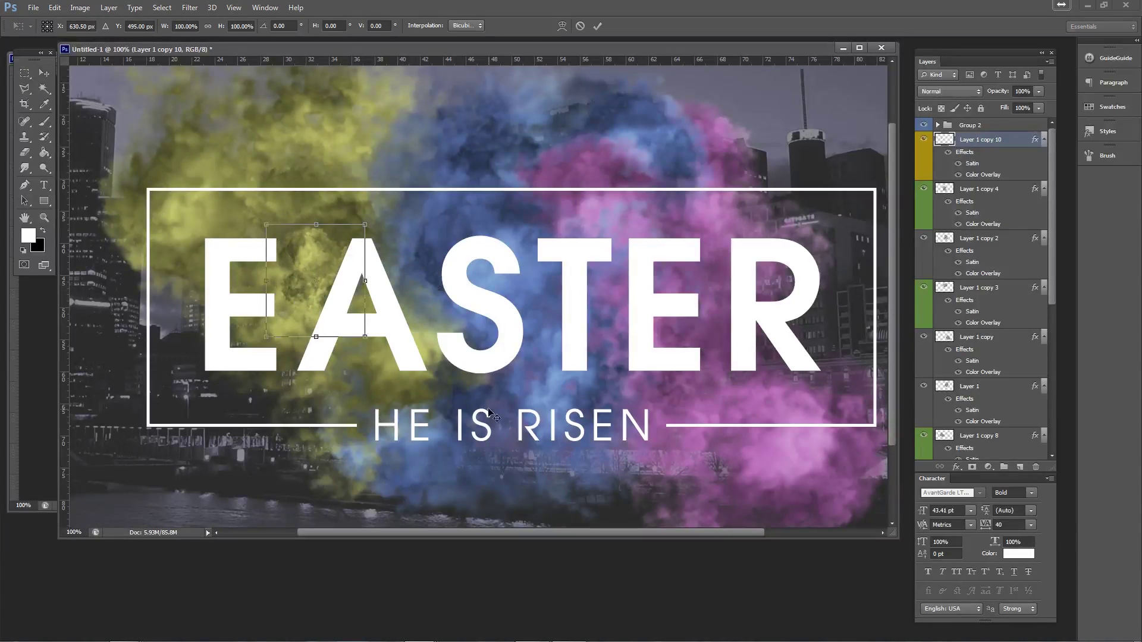
drag(466, 369, 377, 224)
drag(320, 282, 336, 244)
drag(450, 256, 424, 340)
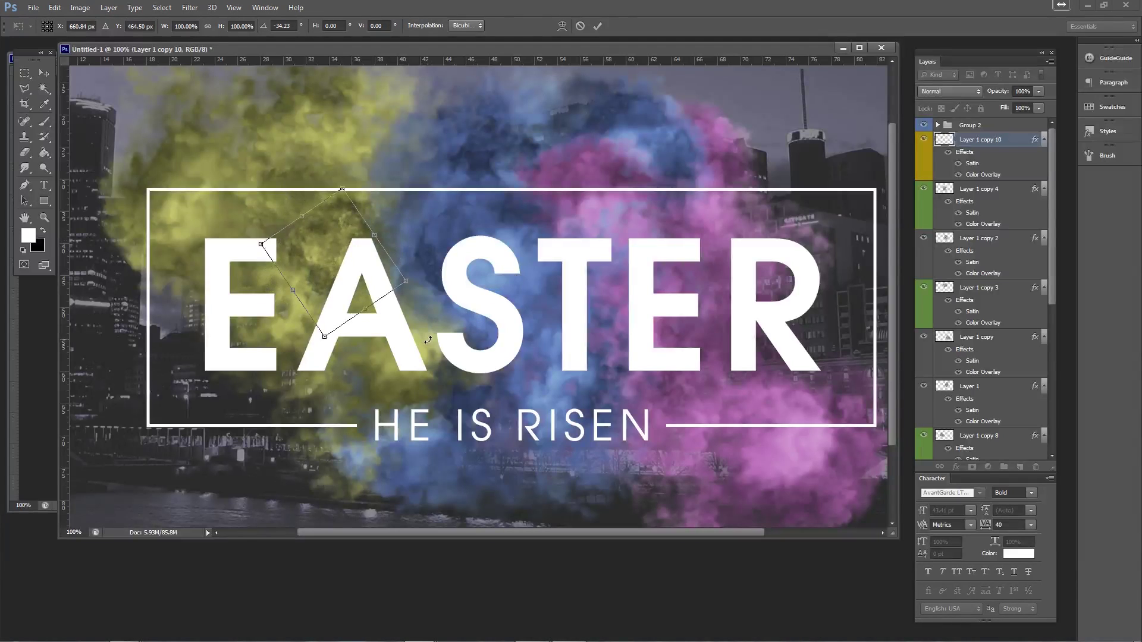
key(Return)
- Nudge the small yellow patch left and blend its edges into the surrounding smoke with the Eraser
drag(421, 297, 403, 295)
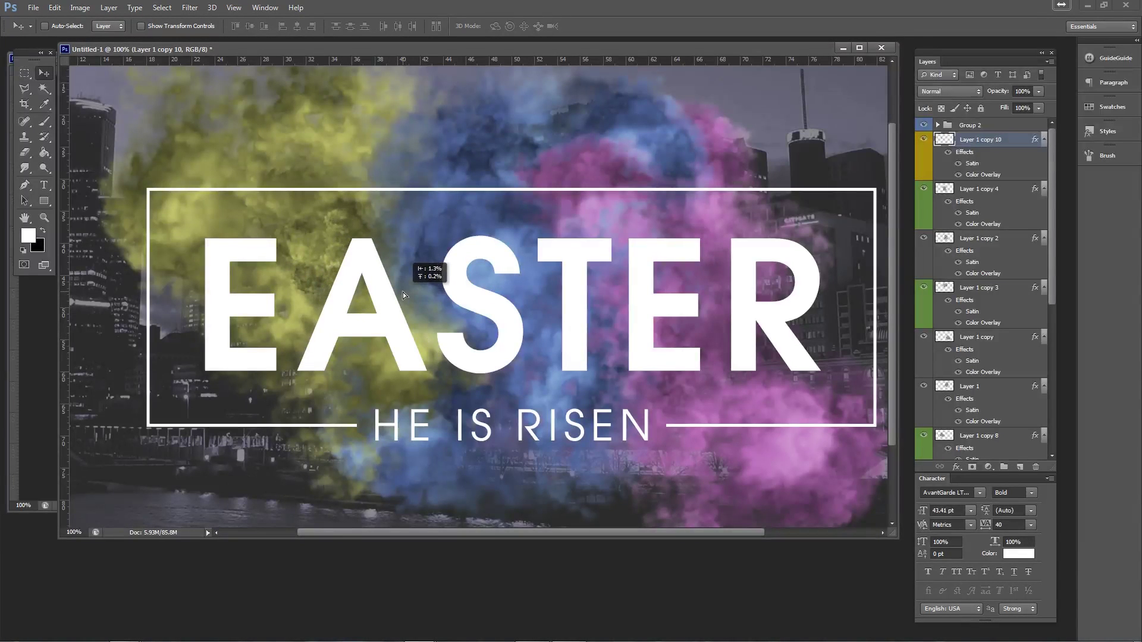
key(e)
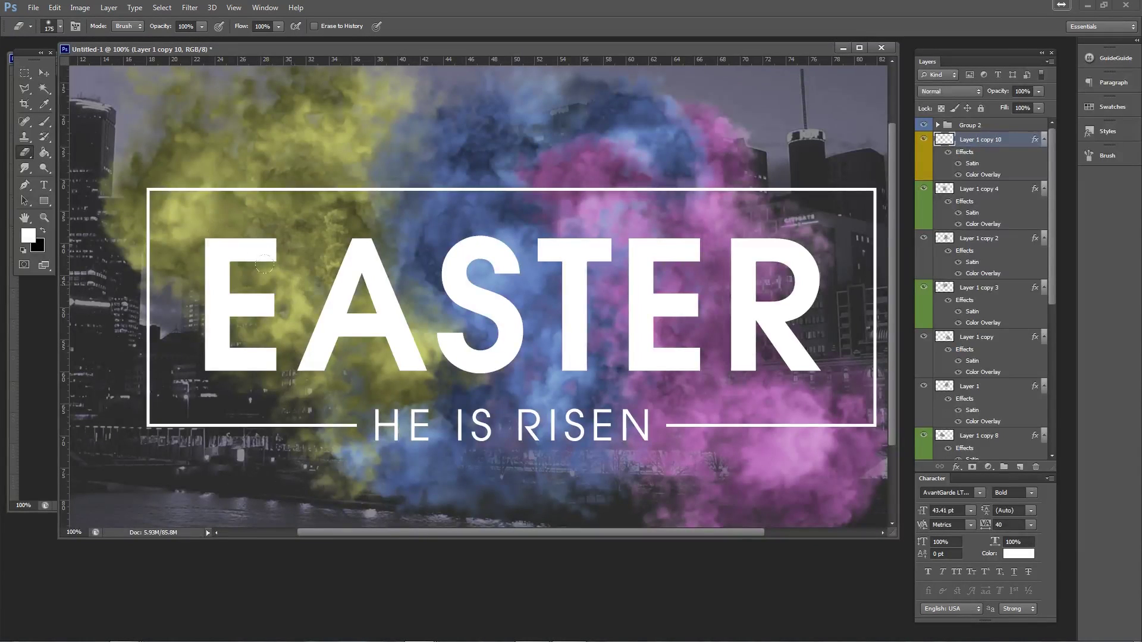
key(v)
- Duplicate the small yellow patch, rotate the copy and position it near the word HE on the frame's bottom line
mouse_move(340, 305)
mouse_down()
mouse_move(347, 314)
mouse_move(340, 281)
mouse_move(324, 287)
mouse_move(380, 416)
mouse_up()
scroll(344, 318, down, 3)
scroll(351, 340, up, 1)
key(ctrl+t)
drag(456, 426, 325, 432)
drag(366, 397, 353, 375)
key(Return)
key(e)
key(v)
drag(381, 398, 379, 398)
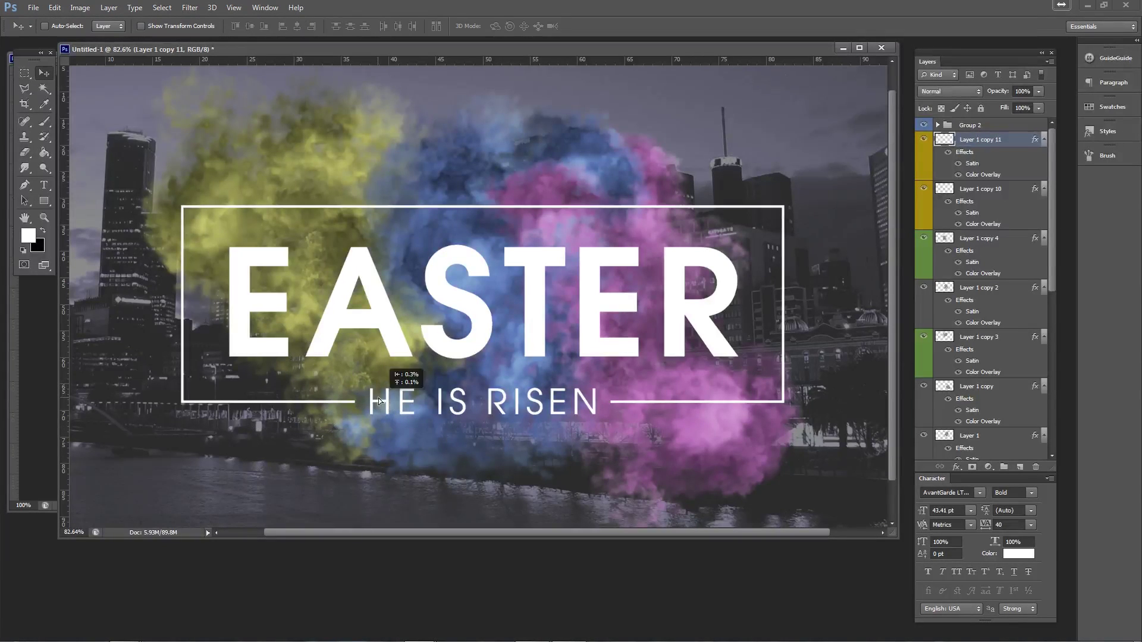
- Duplicate Layer 1 copy 7 to just below Layer 1 copy 3, scale the duplicate down and rotate it over the frame's top line above the A
ctrl+click(213, 190)
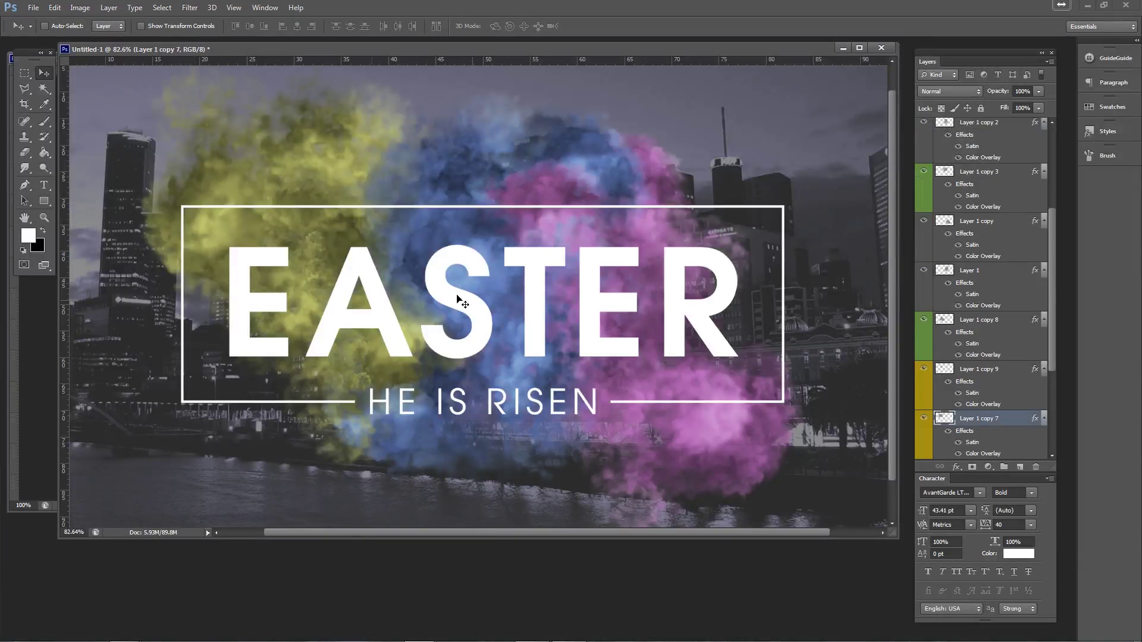
drag(999, 420, 998, 213)
key(ctrl+t)
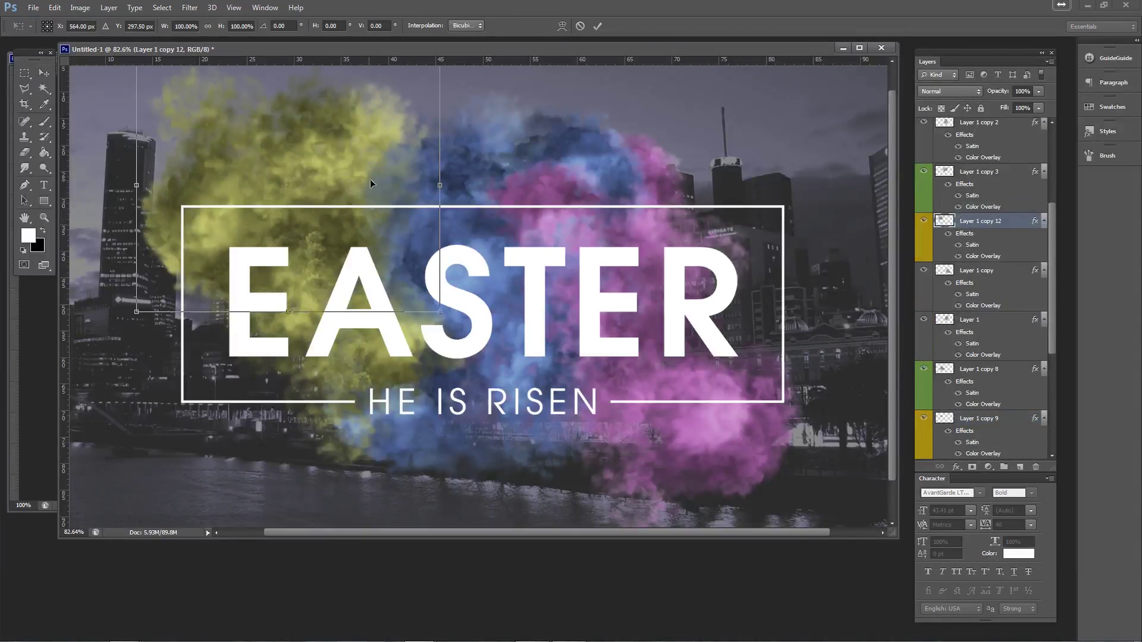
drag(438, 313, 378, 97)
drag(332, 144, 331, 217)
drag(403, 207, 409, 235)
key(Return)
key(e)
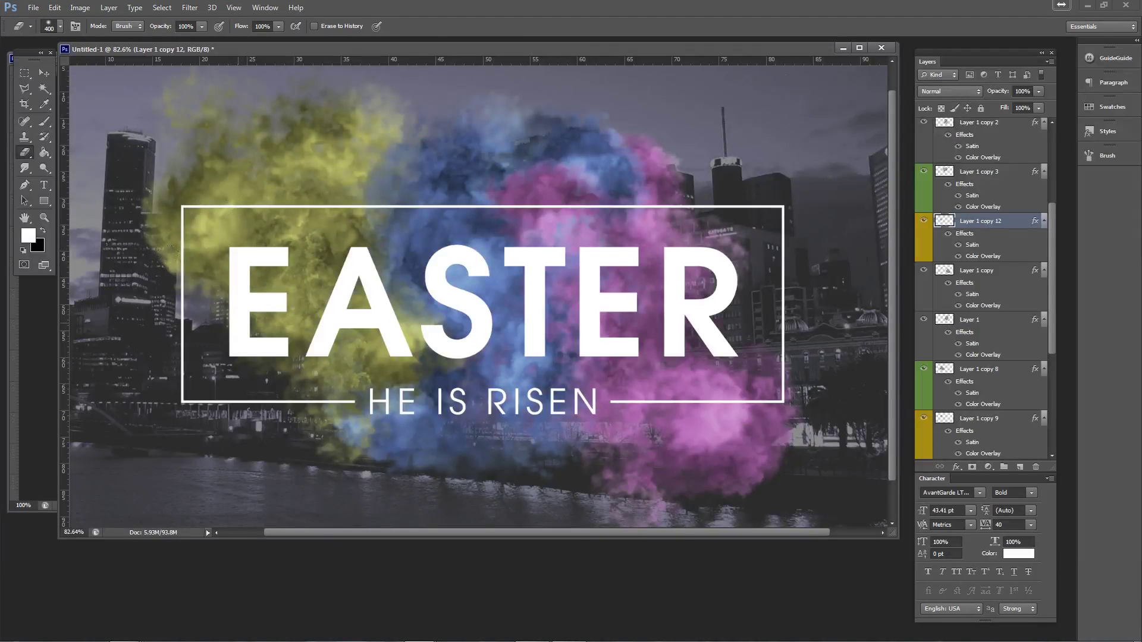
- Collapse Group 2, which holds the title text and frame, and lock it
key(v)
ctrl+click(431, 200)
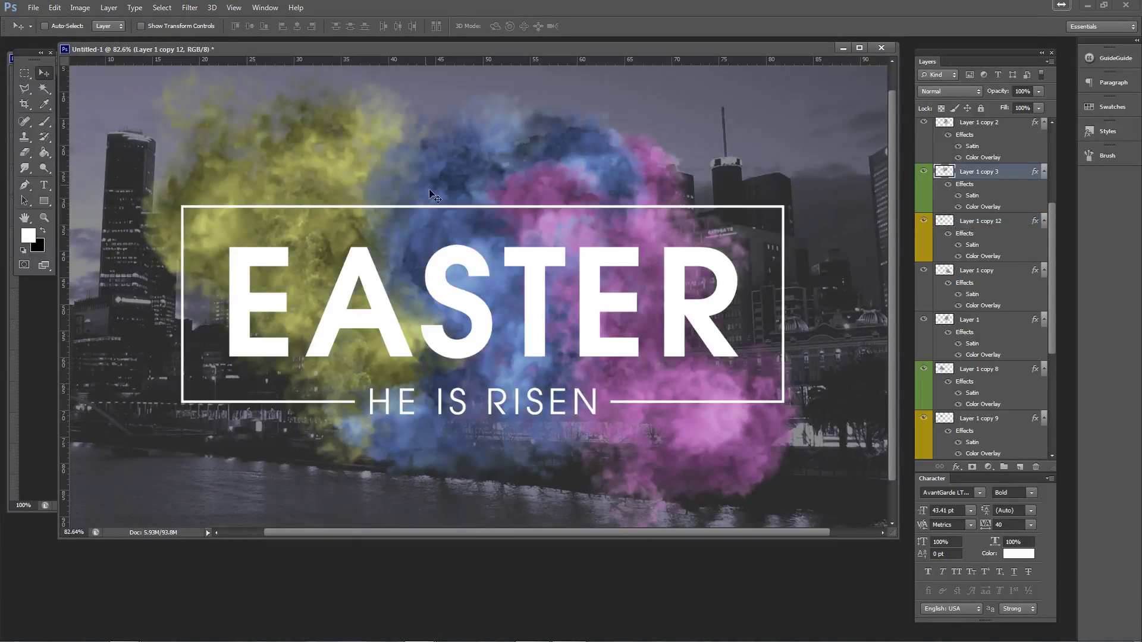
drag(474, 176, 610, 216)
ctrl+click(469, 229)
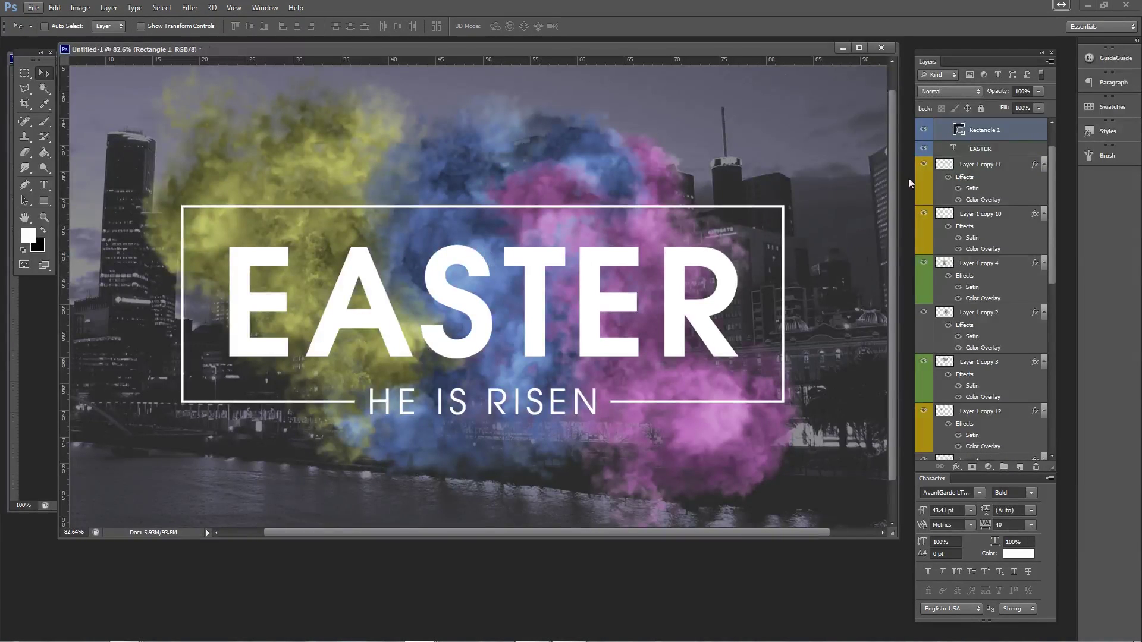
scroll(959, 153, up, 3)
click(938, 126)
click(981, 108)
- Duplicate Layer 1 copy 4, scale the duplicate to about 48% and rotate it about 36° within the blue smoke
ctrl+click(498, 233)
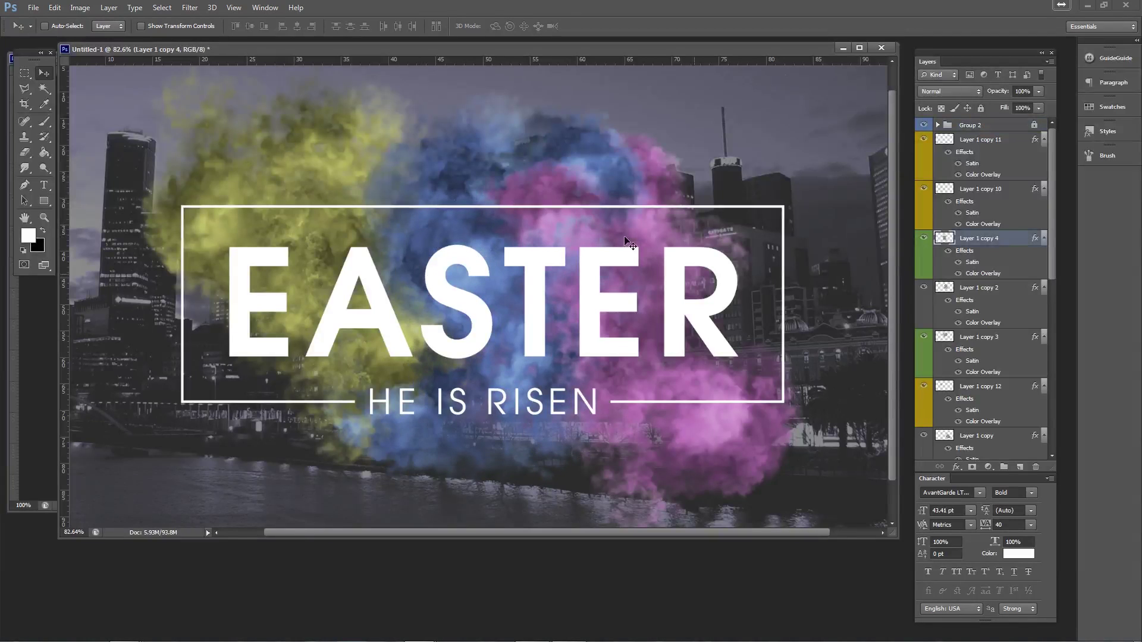
drag(523, 290, 501, 236)
key(ctrl+t)
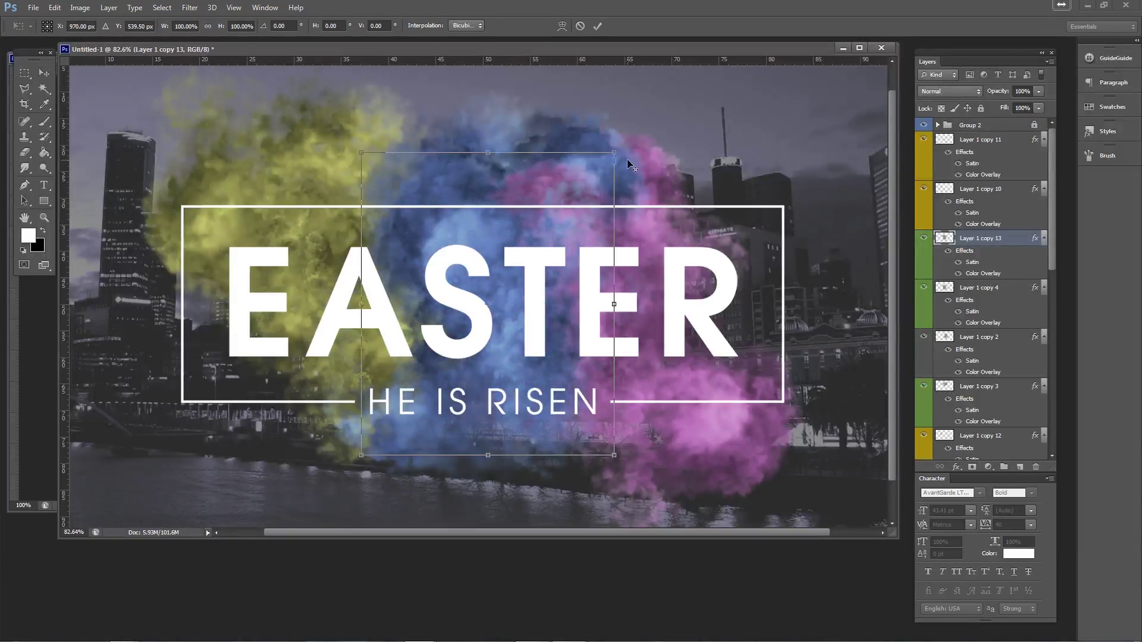
drag(612, 158, 533, 223)
drag(569, 267, 568, 320)
click(1006, 588)
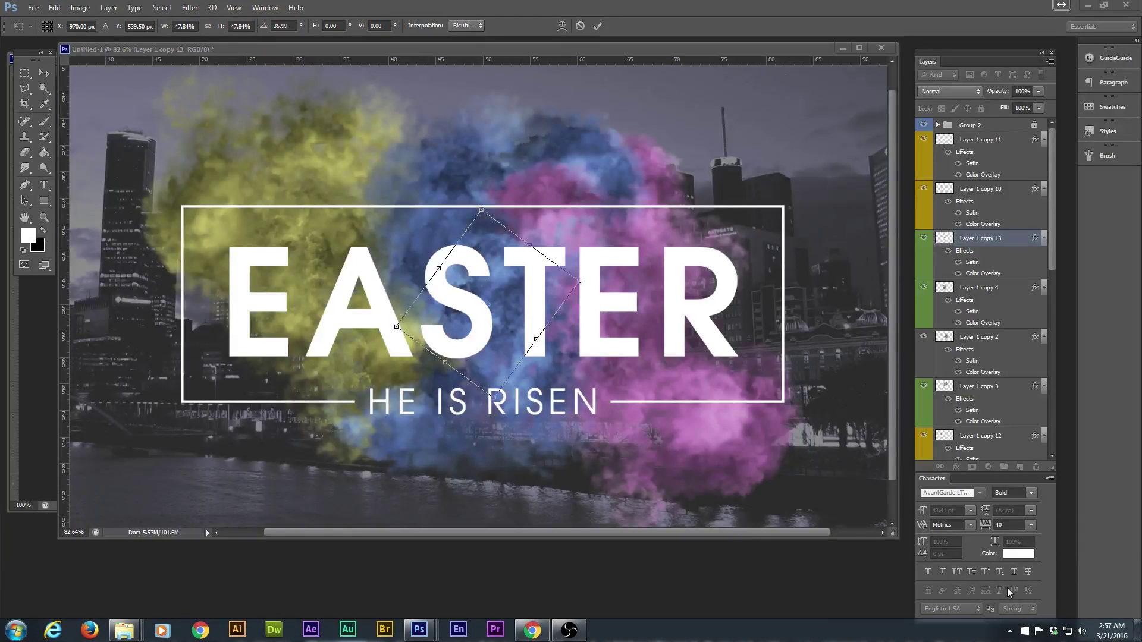
drag(632, 269, 524, 128)
key(Return)
- Add two more copies of the small blue patch, rotated and placed over the upper and lower parts of the blue smoke
key(ctrl+t)
key(Return)
drag(569, 290, 577, 445)
key(ctrl+t)
drag(572, 368, 469, 260)
drag(480, 344, 496, 350)
drag(562, 311, 545, 324)
key(Return)
drag(482, 421, 472, 427)
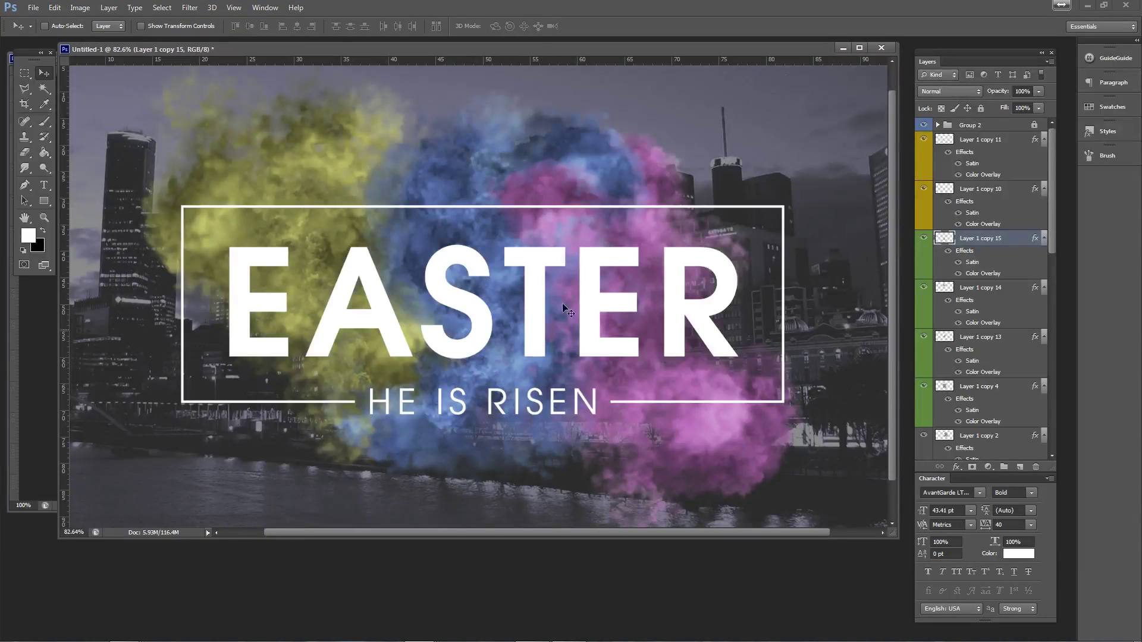
- Duplicate the pink smoke on Layer 1 copy, scale the duplicate down and fit it into the lower pink cloud
ctrl+click(698, 409)
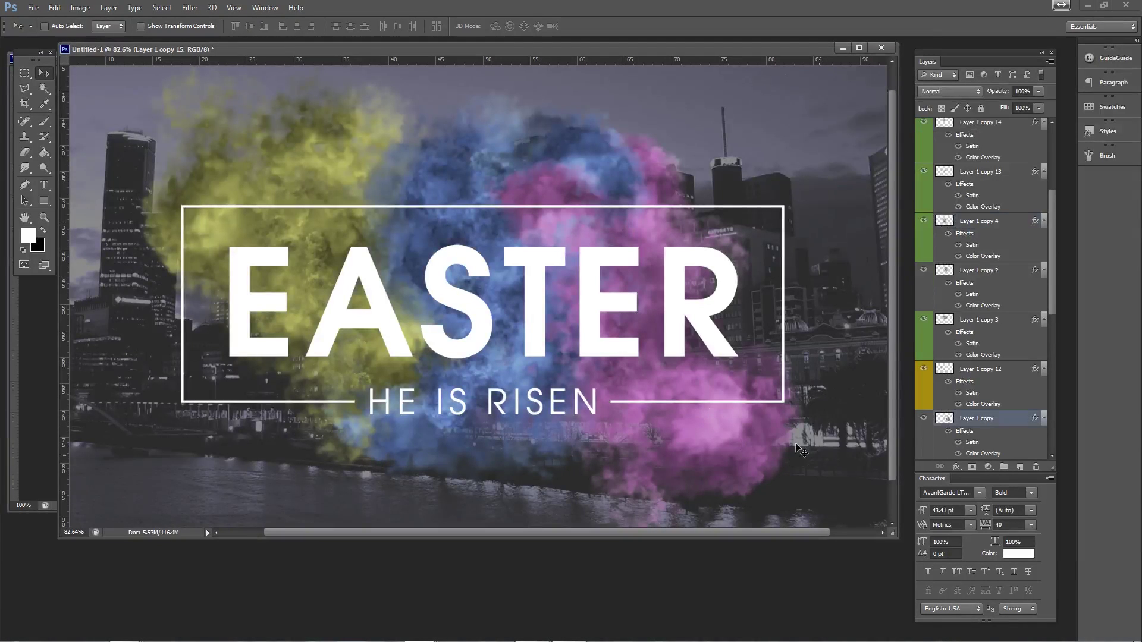
alt+drag(733, 443, 722, 408)
key(ctrl+t)
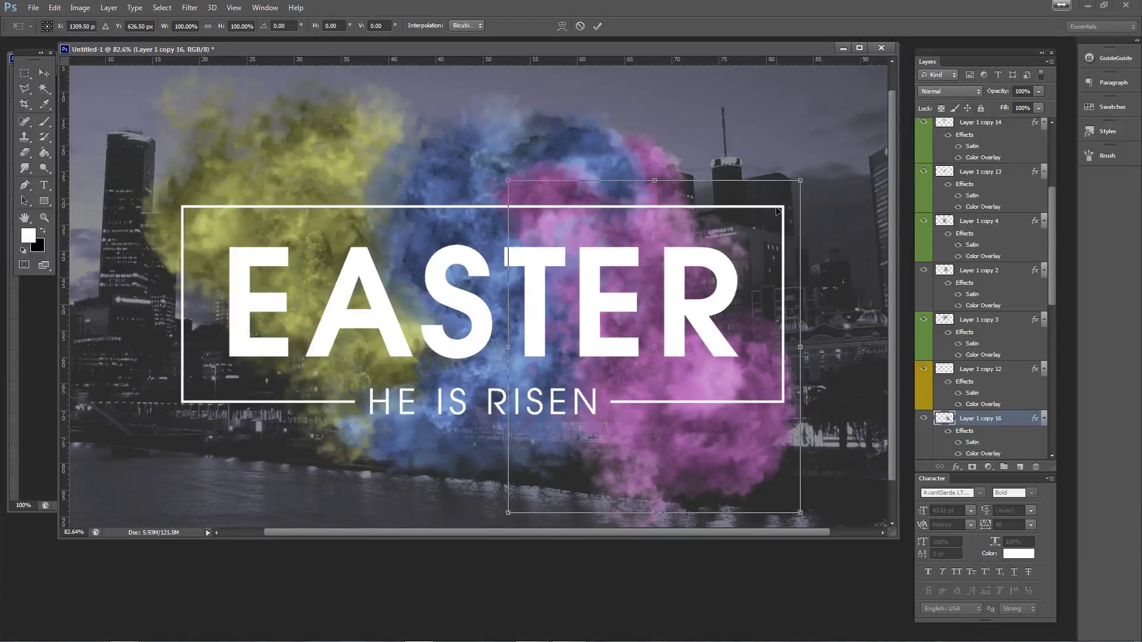
alt+shift+drag(806, 183, 719, 266)
drag(729, 350, 665, 417)
- Duplicate the small pink patch near the top of the letters E and R, scaled to about 73% and rotated about -165°
drag(752, 397, 682, 276)
key(Return)
key(ctrl+t)
drag(812, 329, 742, 173)
drag(636, 250, 665, 247)
drag(743, 315, 760, 263)
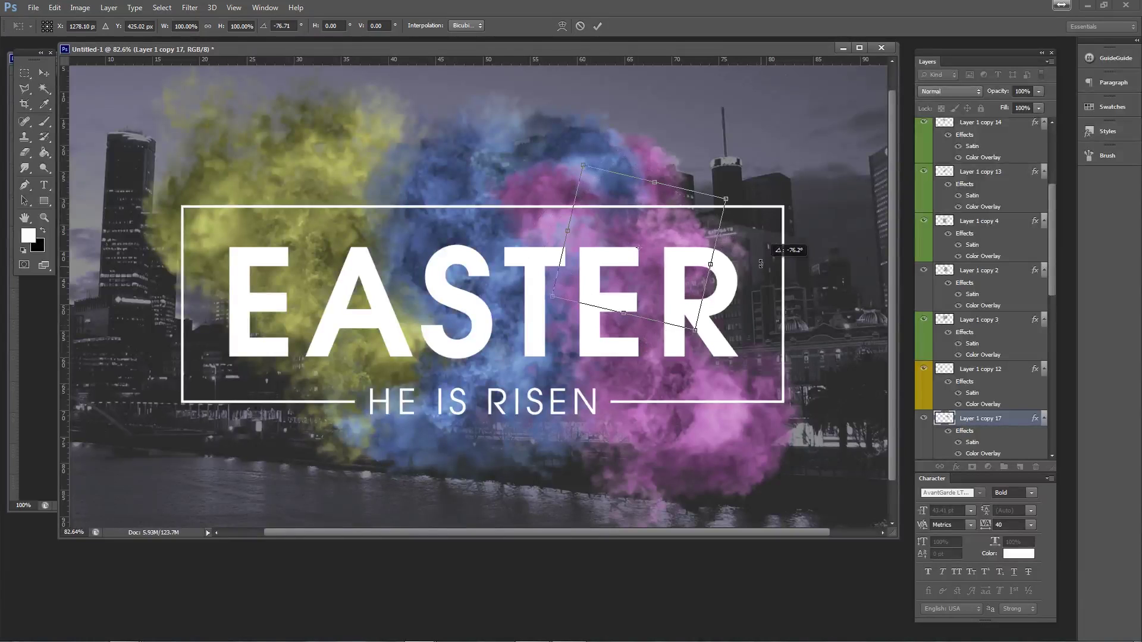
alt+shift+drag(722, 202, 699, 215)
drag(713, 268, 654, 196)
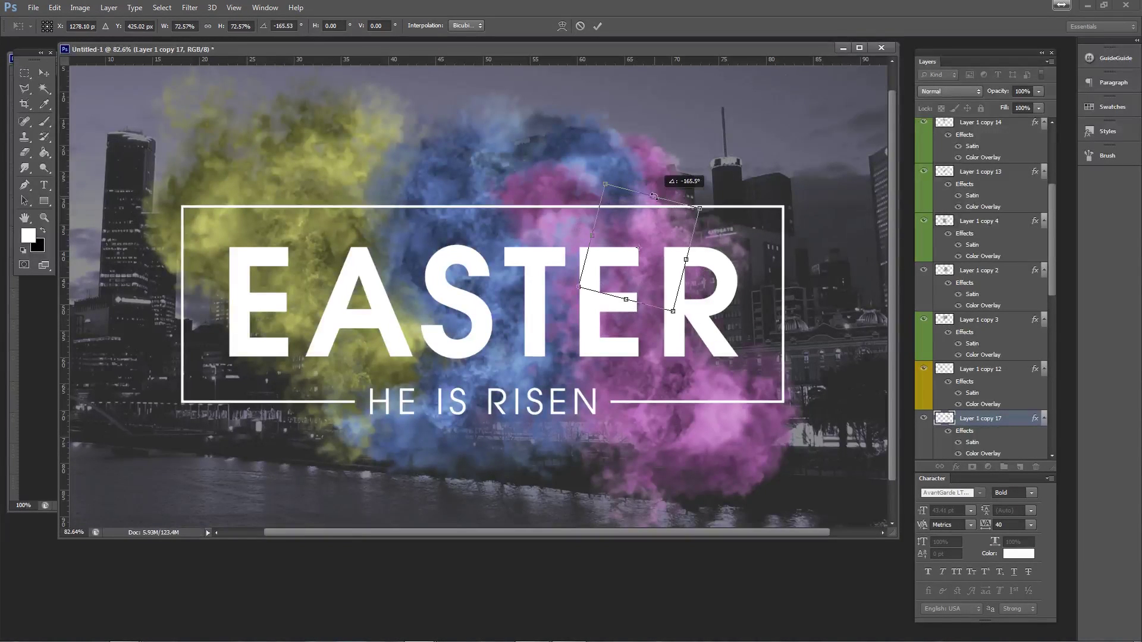
key(Return)
key(z)
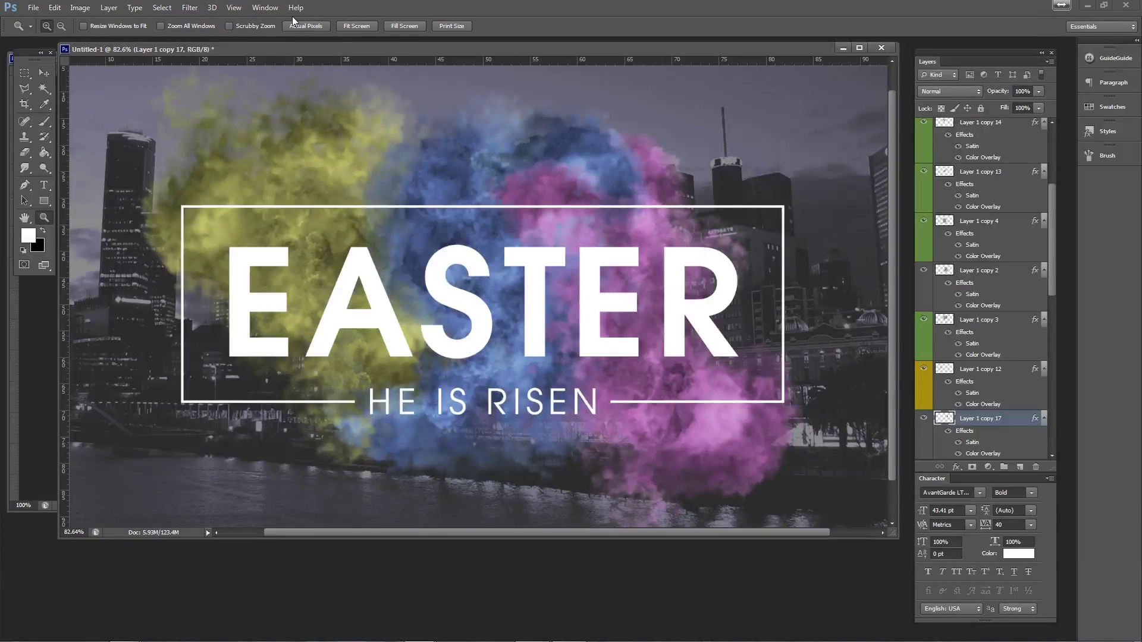
click(305, 26)
key(v)
drag(663, 186, 530, 200)
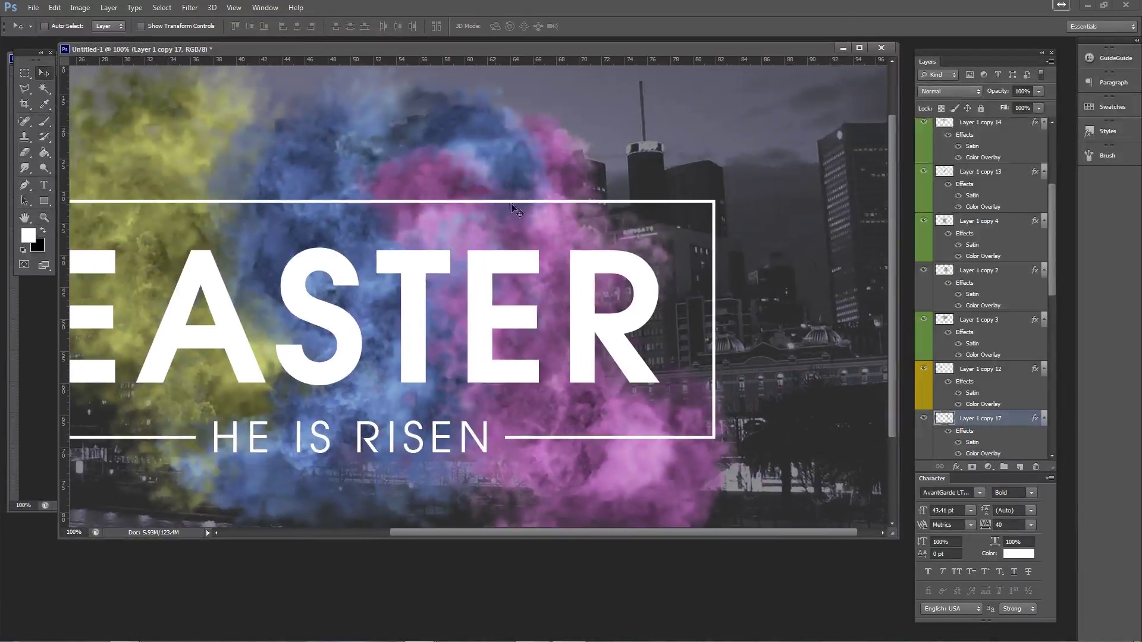
ctrl+click(287, 160)
drag(316, 185, 267, 173)
key(ctrl+z)
- Reposition Layer 1 copy 5 at the top of the blue smoke and rotate it about 7°
ctrl+click(326, 140)
drag(327, 141, 279, 129)
drag(276, 191, 329, 259)
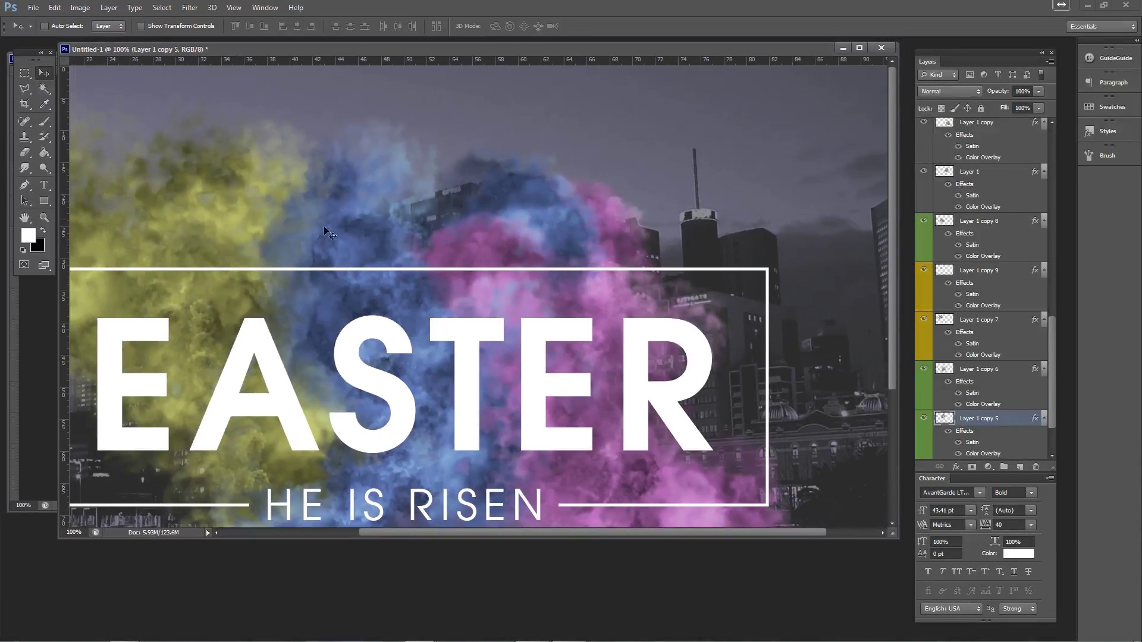
mouse_move(408, 194)
mouse_down()
mouse_move(390, 183)
mouse_move(401, 200)
mouse_up()
key(ctrl+t)
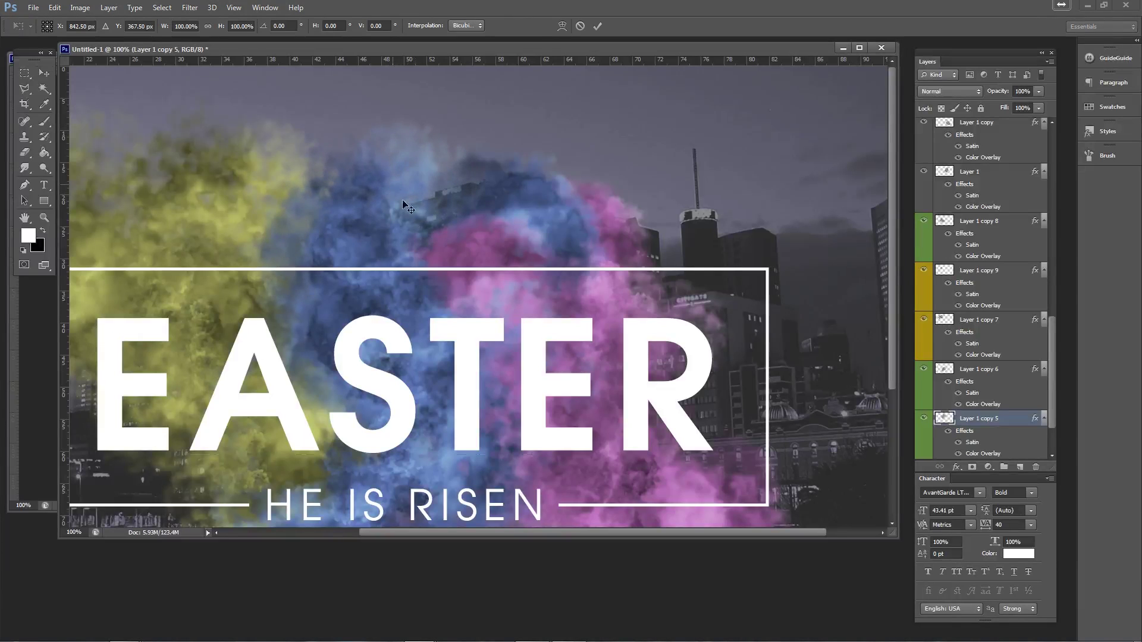
drag(674, 224, 668, 266)
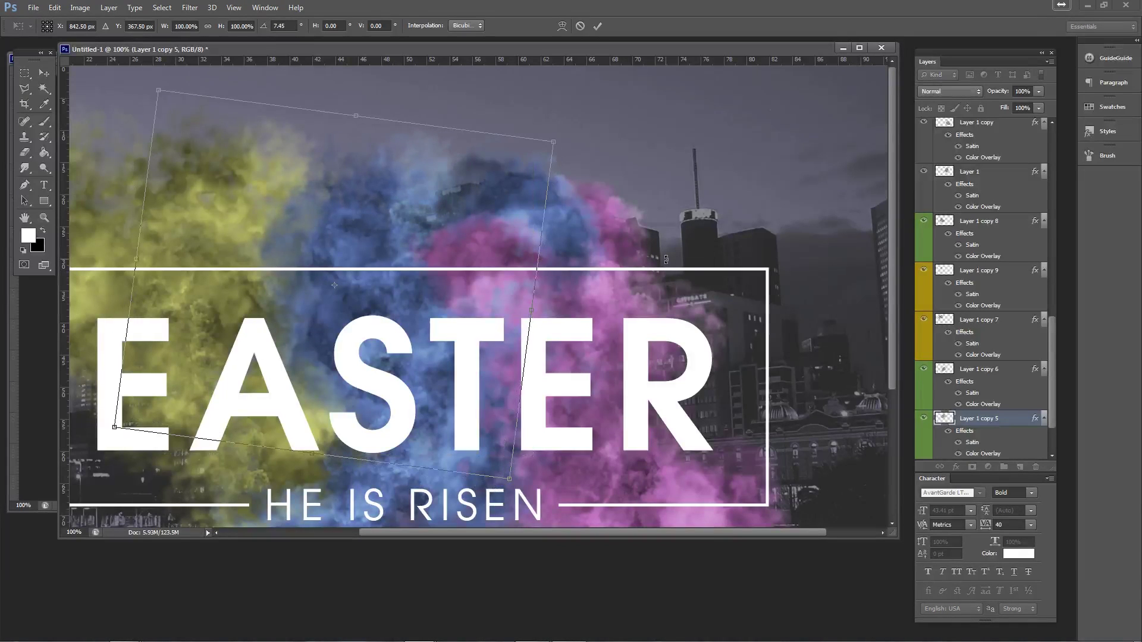
key(Return)
- Duplicate Layer 1 copy 5 and move the duplicate down and left to extend the blue smoke below the letter A
drag(467, 250, 391, 281)
drag(331, 336, 484, 299)
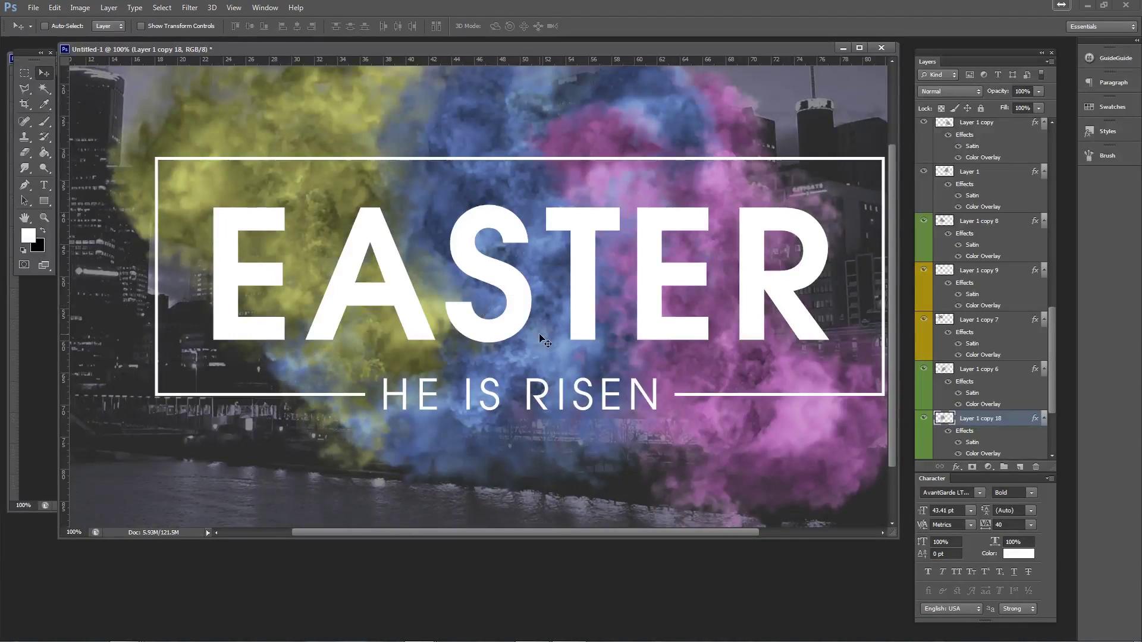
scroll(588, 355, down, 3)
scroll(591, 355, up, 1)
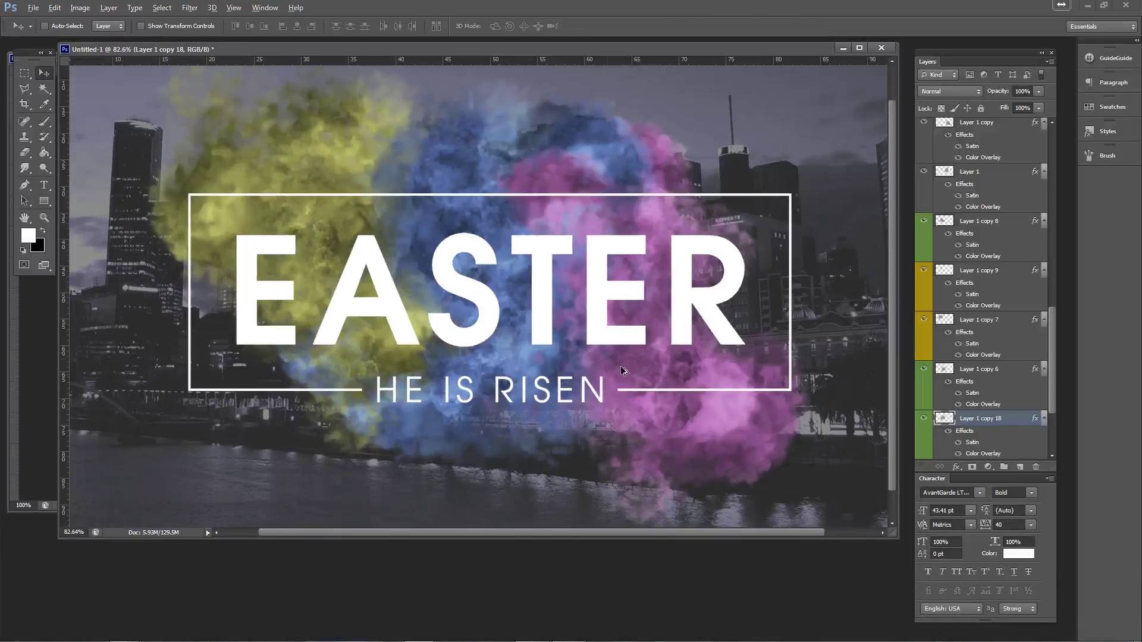
- Duplicate the pink patch on Layer 1 copy 16 to the top of the layer stack, above Group 2
ctrl+click(734, 419)
mouse_move(732, 435)
mouse_down()
mouse_move(711, 410)
mouse_move(723, 417)
mouse_up()
drag(667, 296, 677, 311)
ctrl+click(665, 414)
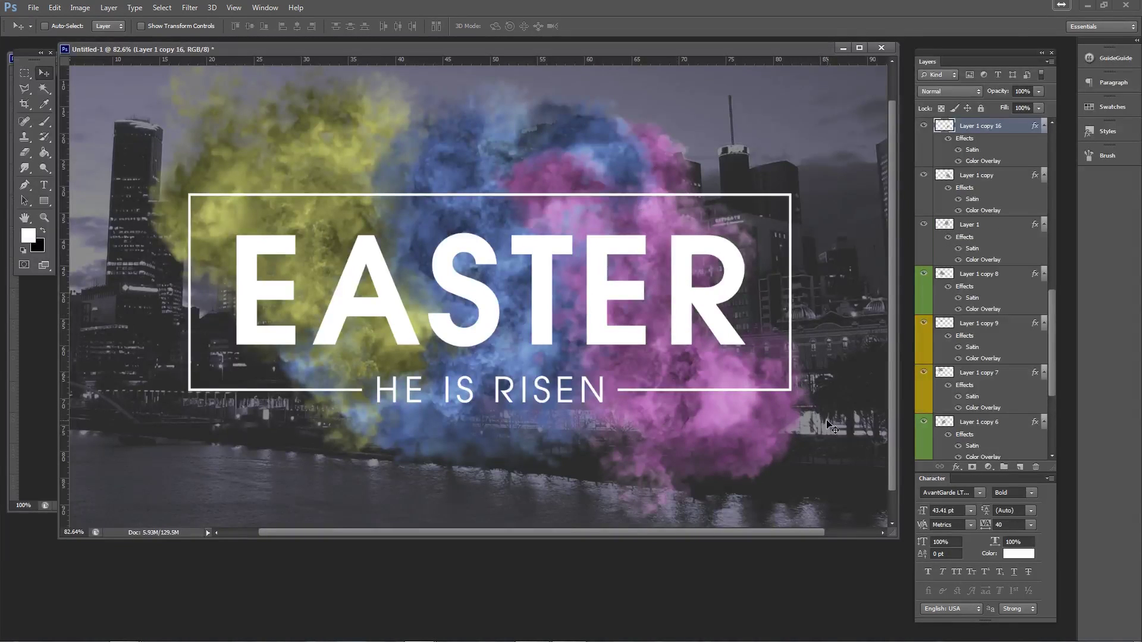
scroll(976, 355, up, 5)
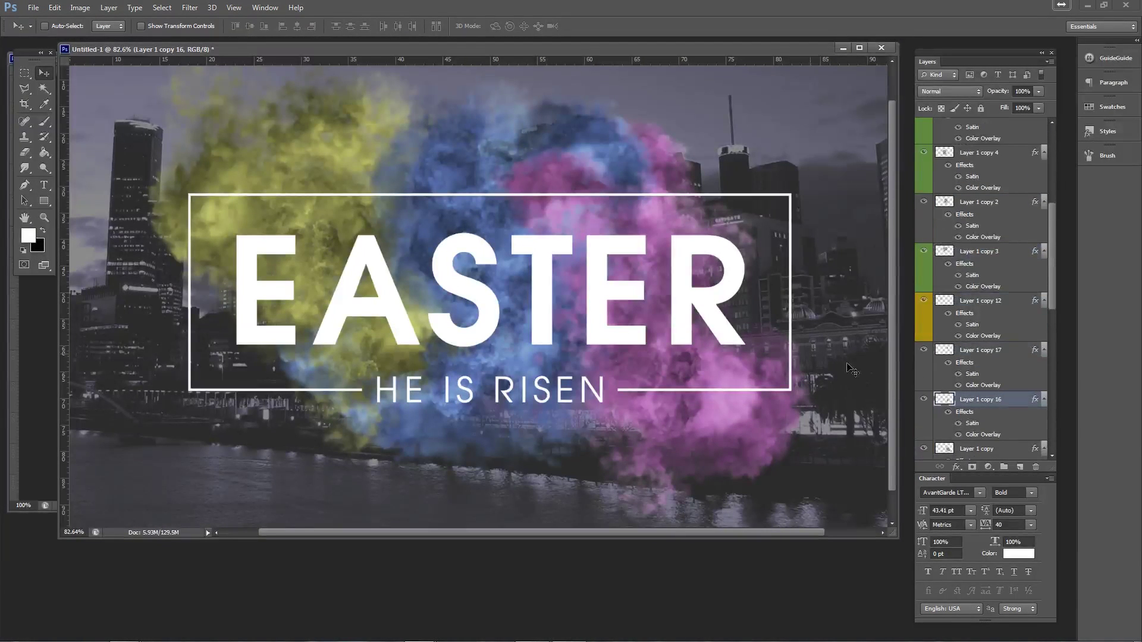
drag(989, 403, 966, 123)
- Rotate the topmost pink patch about 35° and position it over the leg of the R and the frame's bottom line
drag(668, 383, 680, 416)
key(ctrl+t)
drag(776, 413, 745, 480)
drag(697, 426, 745, 394)
drag(817, 451, 811, 438)
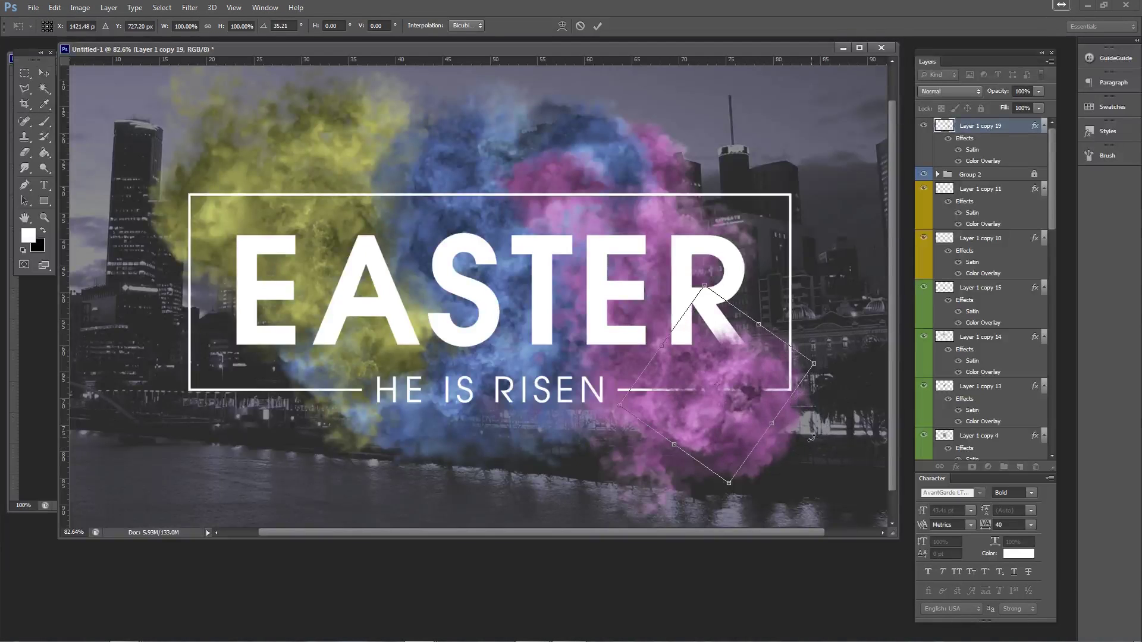
key(Return)
key(e)
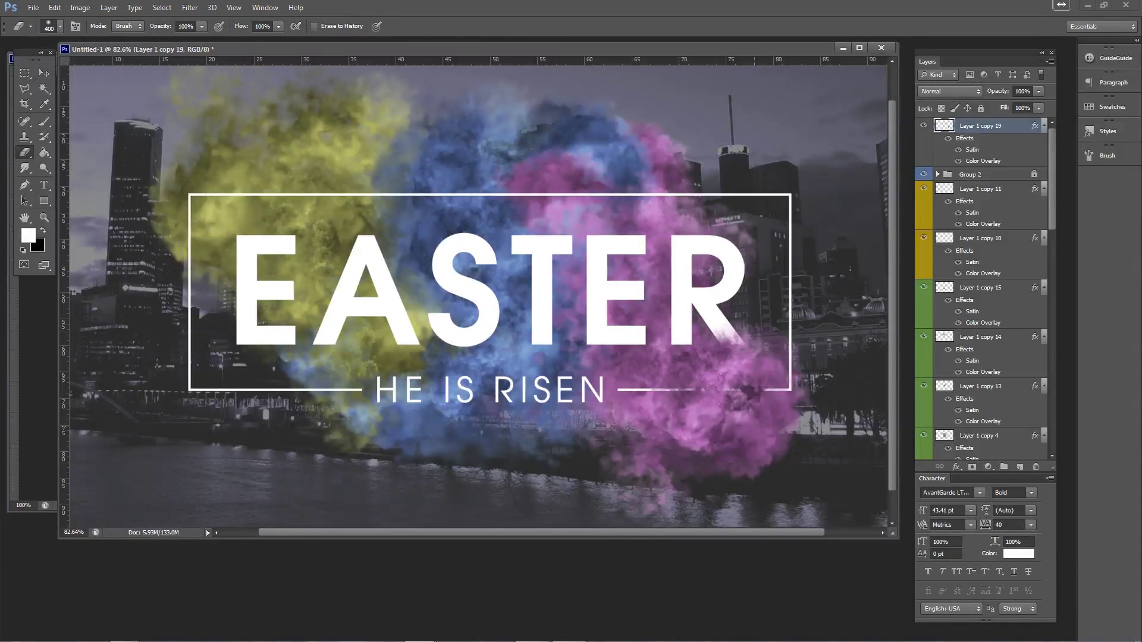
key(bracketleft)
key(v)
drag(739, 415, 743, 420)
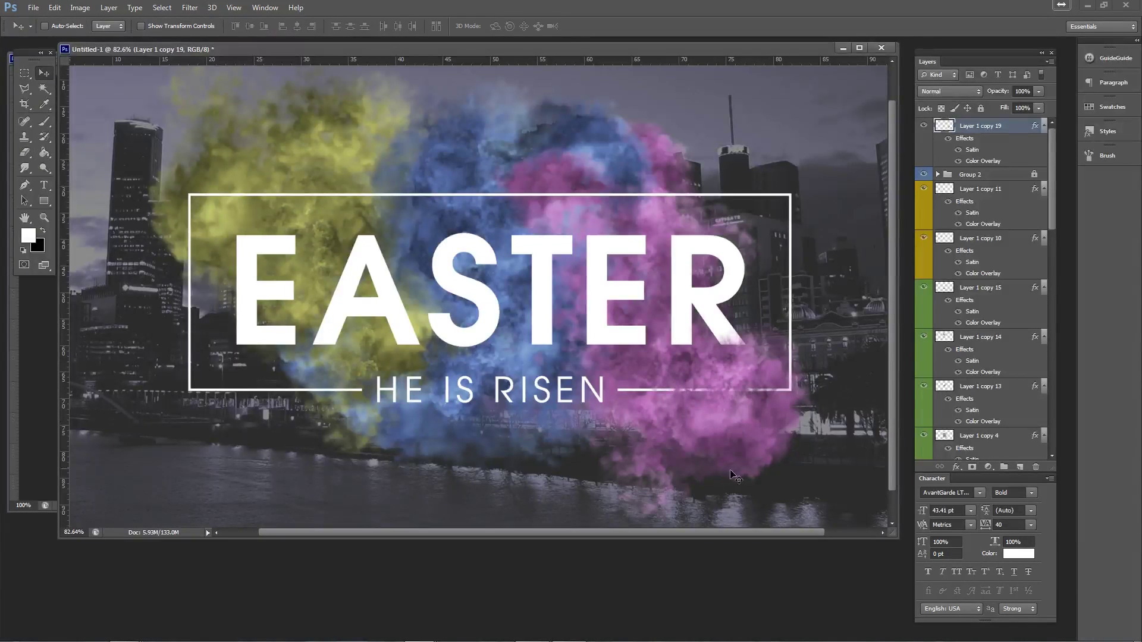
drag(728, 461, 724, 459)
- Duplicate the topmost pink patch, rotate the copy about 90° and place it over the top of the letters E and R
drag(721, 419, 596, 244)
key(ctrl+t)
drag(678, 244, 558, 303)
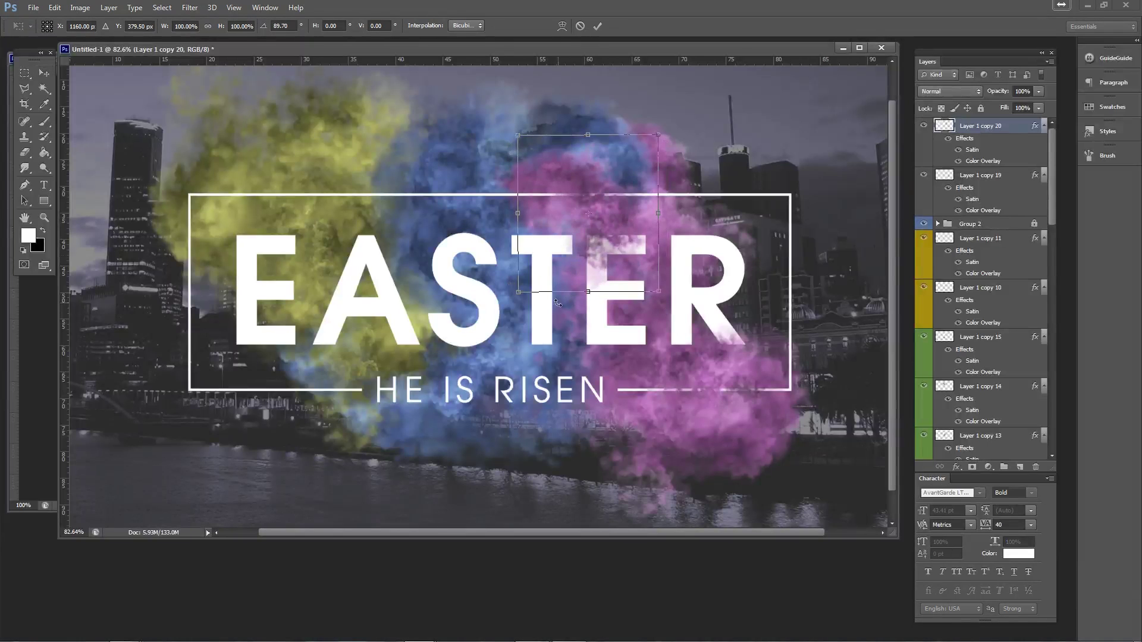
key(Return)
drag(665, 290, 706, 273)
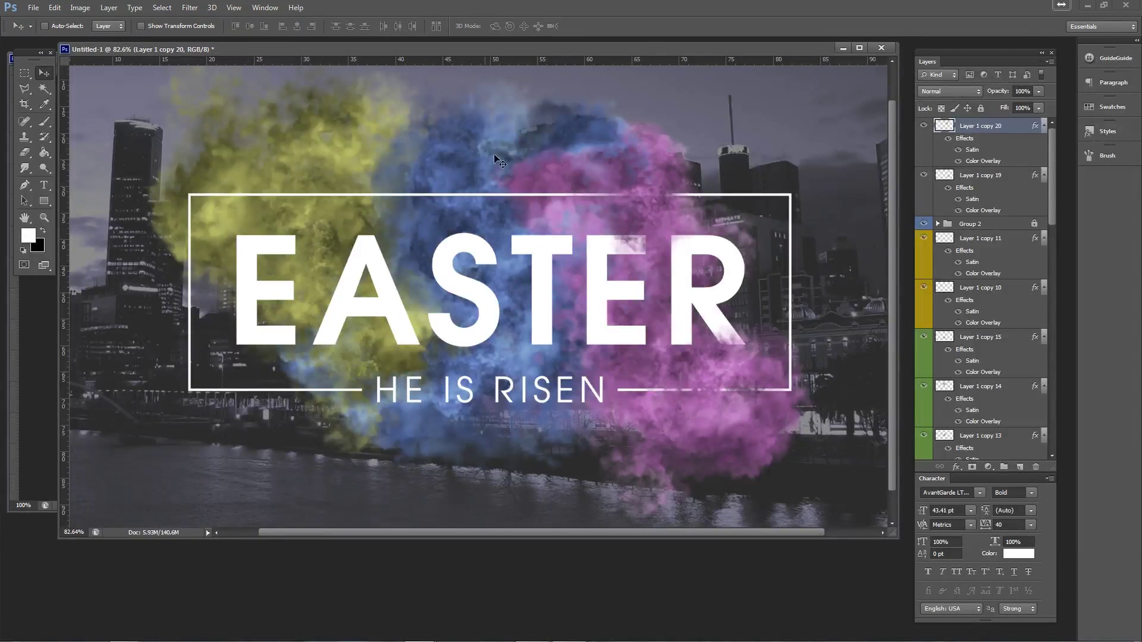
- Duplicate the blue patch on Layer 1 copy 14 to above Group 2, covering the frame's top line over the S
scroll(462, 229, up, 1)
ctrl+click(489, 188)
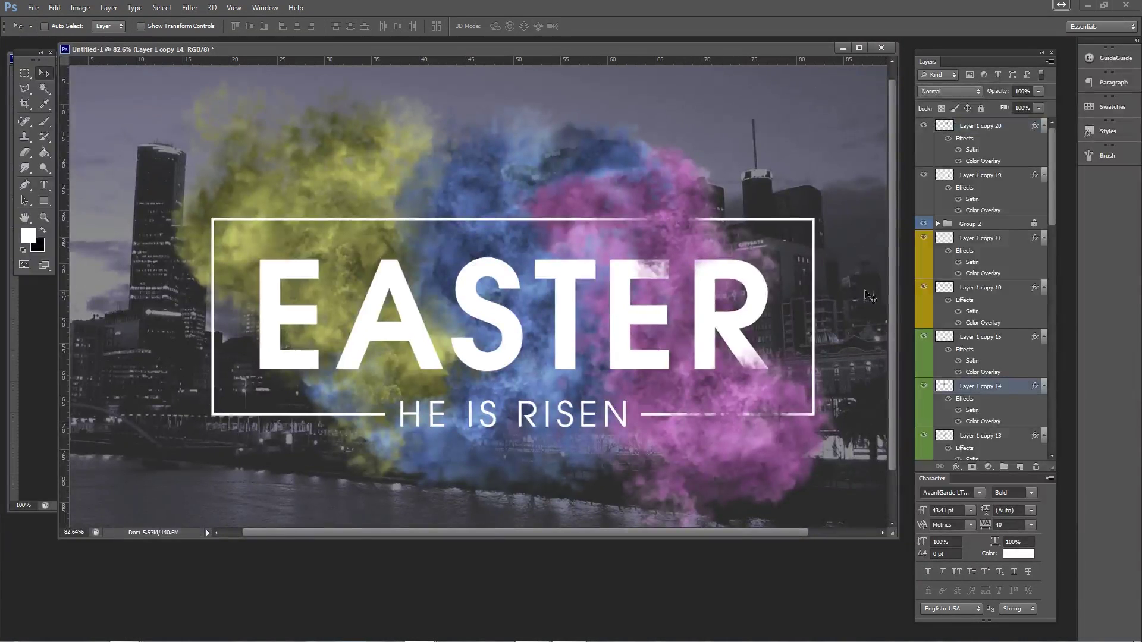
drag(991, 391, 998, 169)
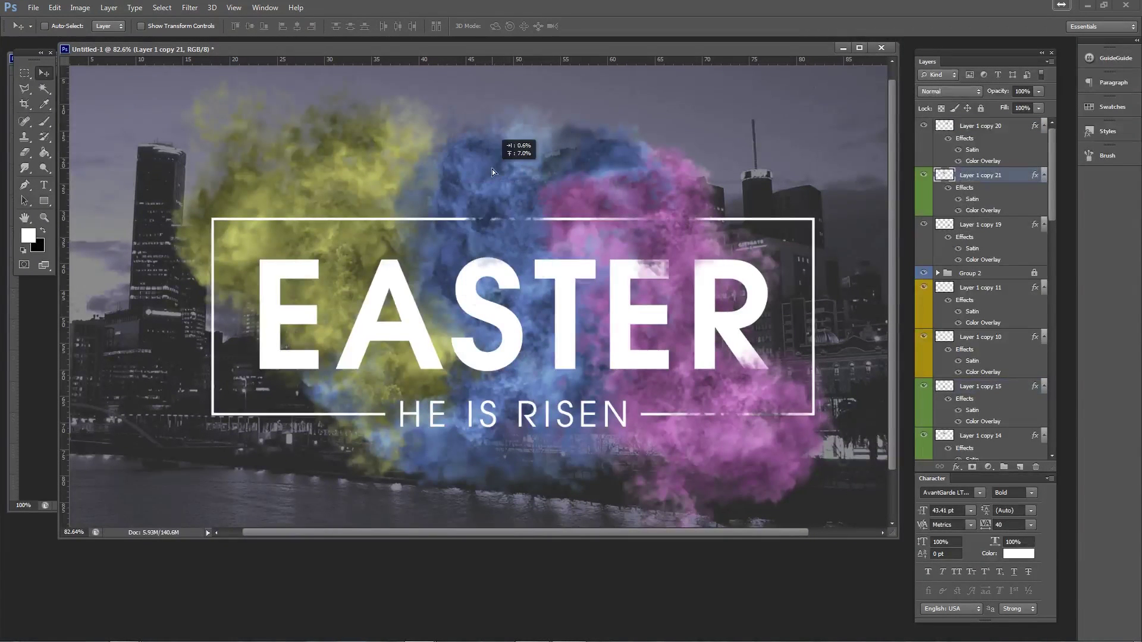
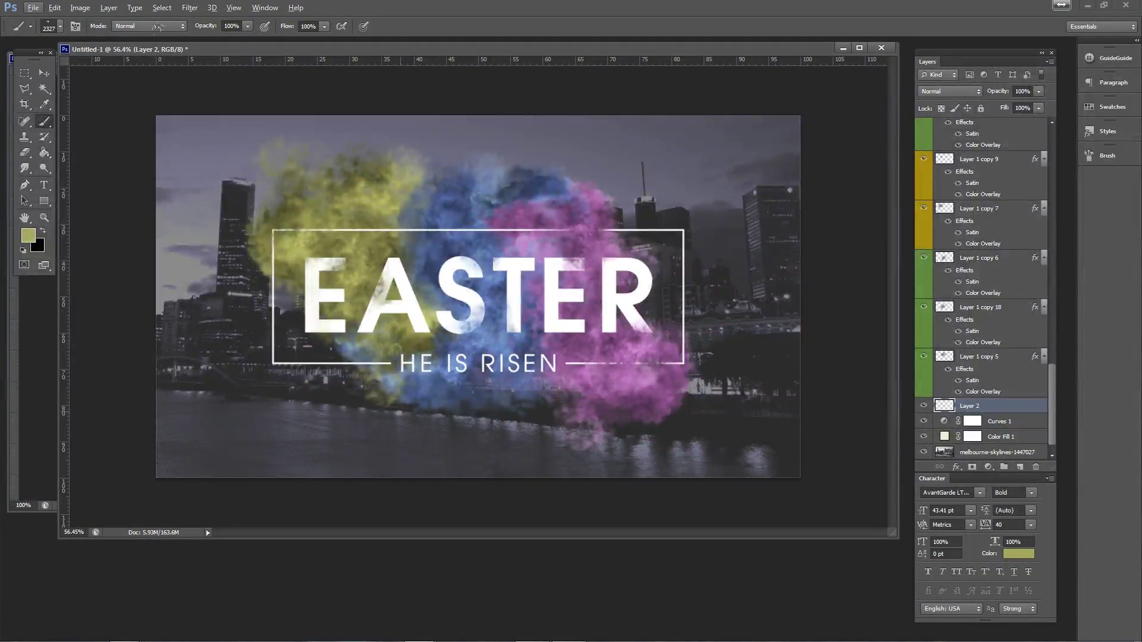
- Set the splatter brush size to 1057 px and paint yellow specks on Layer 2 over the sky beside the yellow cloud
click(60, 26)
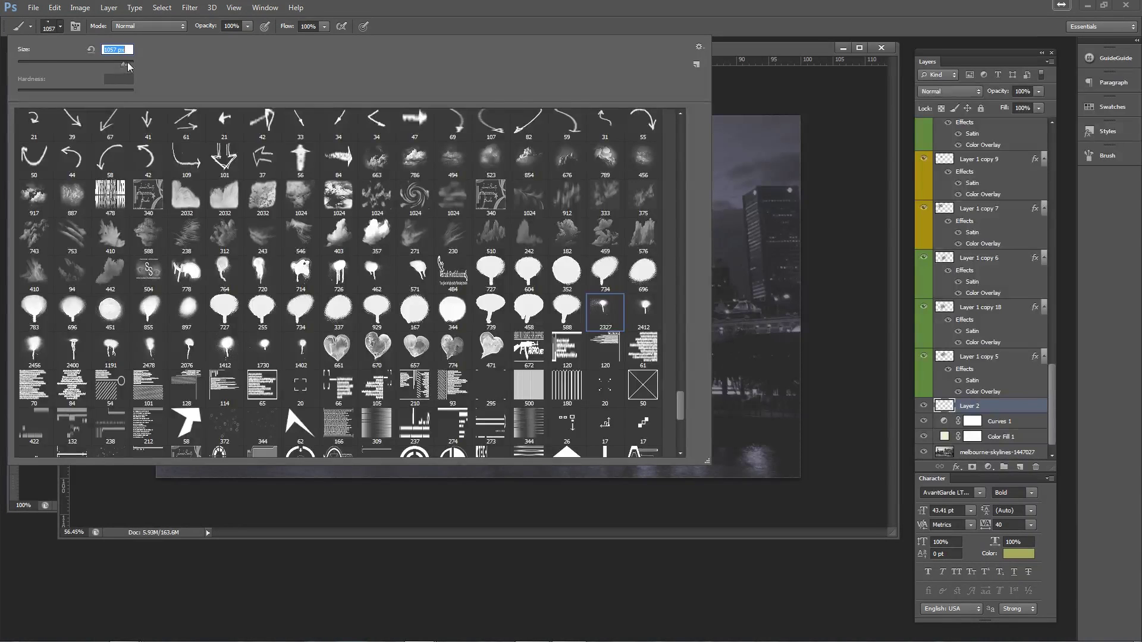
key(Return)
drag(228, 121, 212, 114)
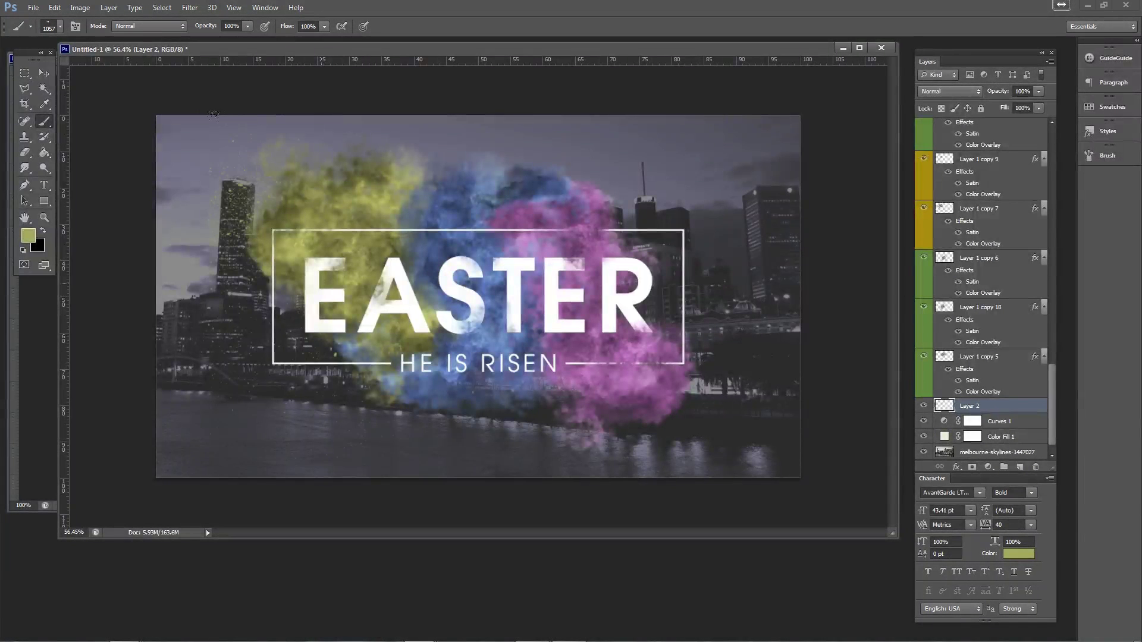
- Move the yellow splatter toward the tall building beside the yellow cloud and erase its unwanted specks
key(v)
mouse_move(371, 293)
mouse_down()
mouse_move(423, 338)
mouse_move(316, 319)
mouse_move(246, 324)
mouse_move(252, 262)
mouse_up()
key(e)
mouse_move(246, 338)
mouse_down()
mouse_move(256, 293)
mouse_move(233, 241)
mouse_move(266, 261)
mouse_up()
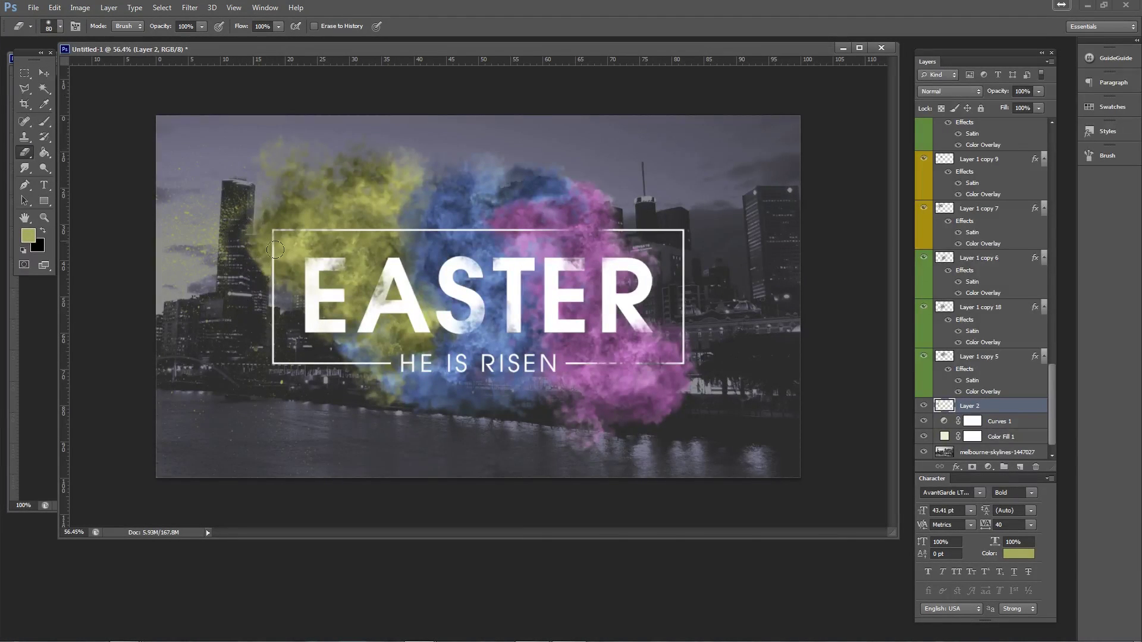
- Rotate the yellow splatter and reposition it behind the outer edge of the yellow cloud
key(ctrl+t)
drag(407, 279, 187, 470)
drag(261, 356, 304, 327)
drag(485, 355, 458, 401)
drag(372, 365, 340, 318)
key(Return)
- Sharpen the yellow splatter on Layer 2 with the last-used Sharpen filter
key(z)
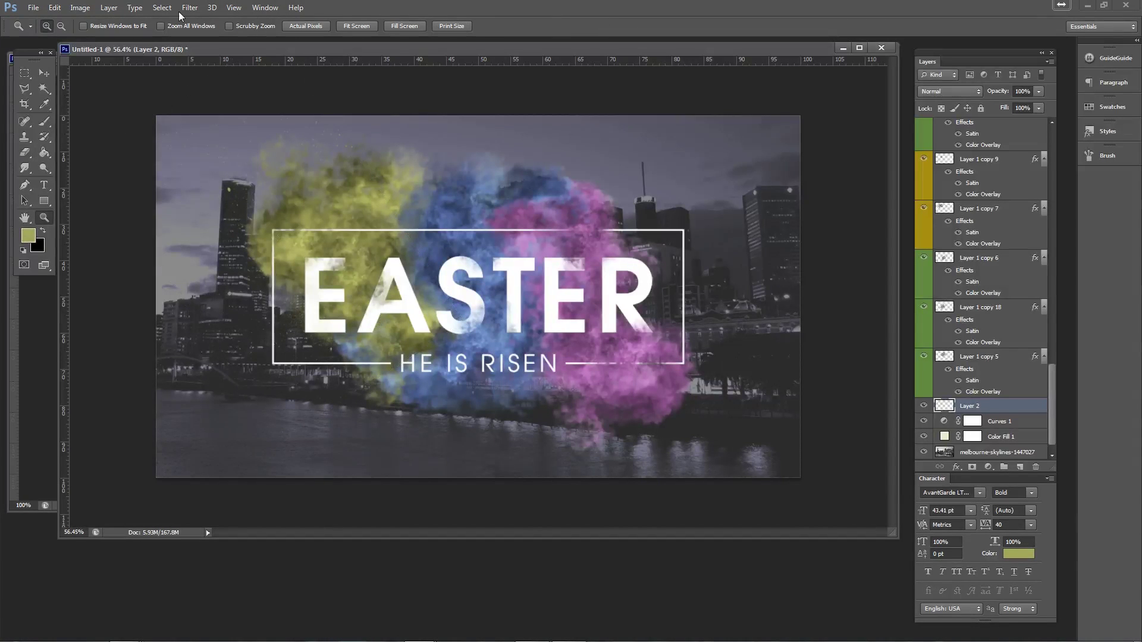
click(302, 27)
key(v)
drag(312, 255, 454, 318)
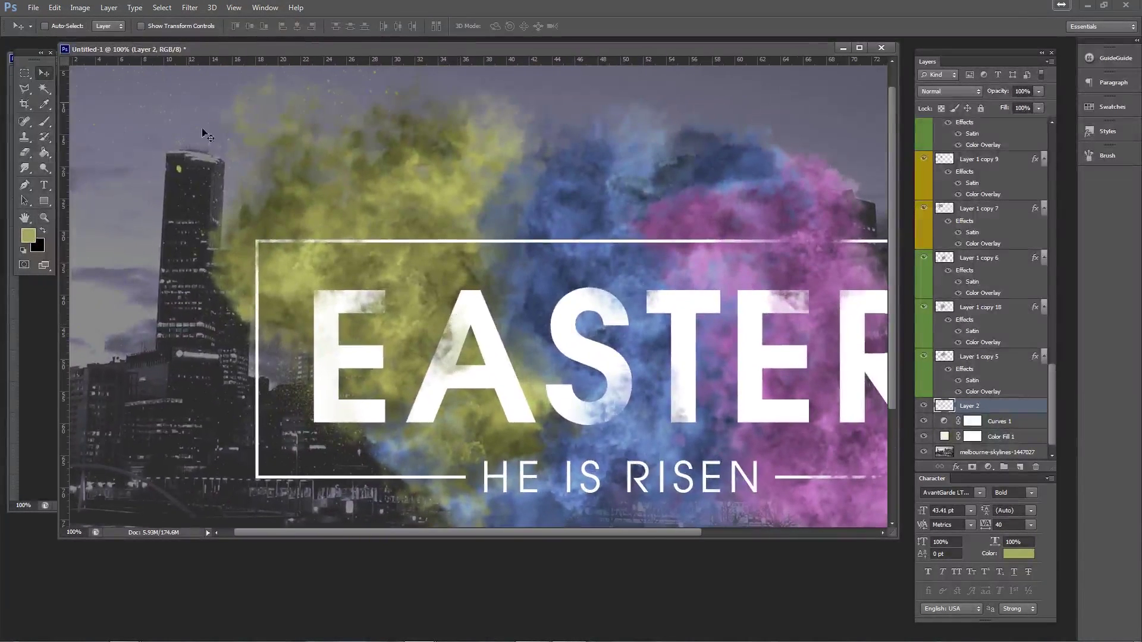
click(190, 7)
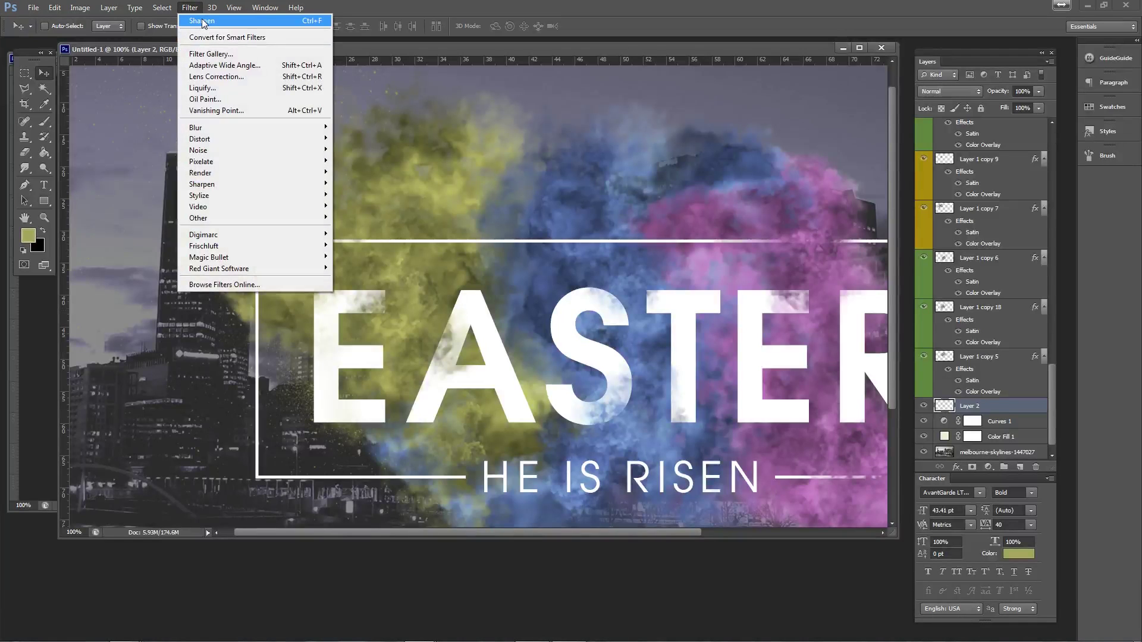
click(203, 21)
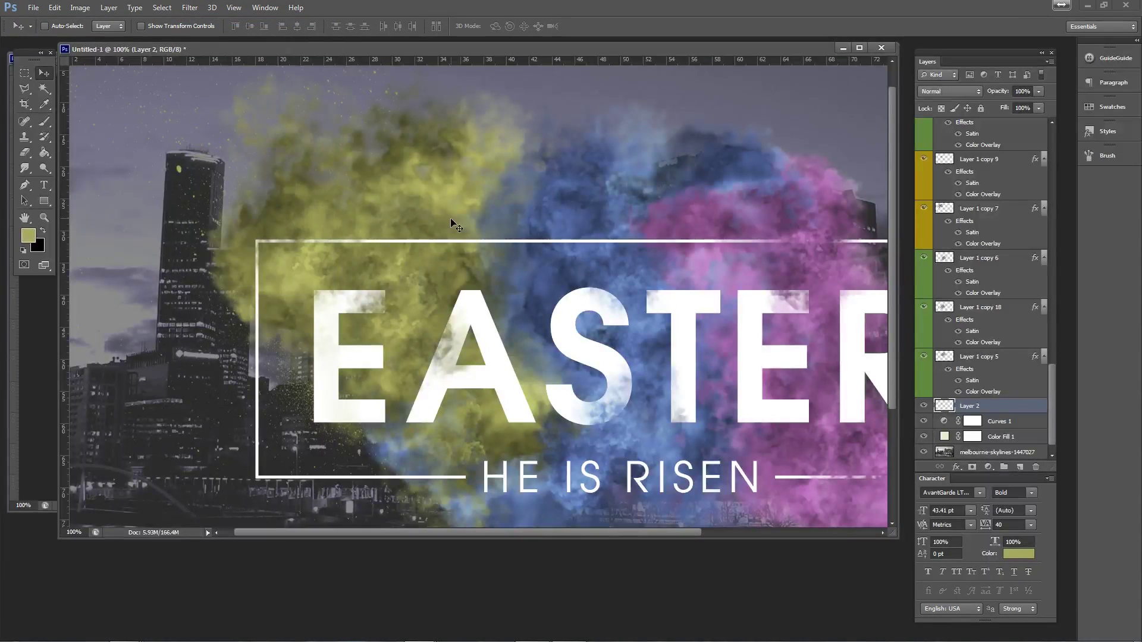
- Fade the sharpening of the yellow splatter to 5% opacity
key(h)
key(ctrl+shift+f)
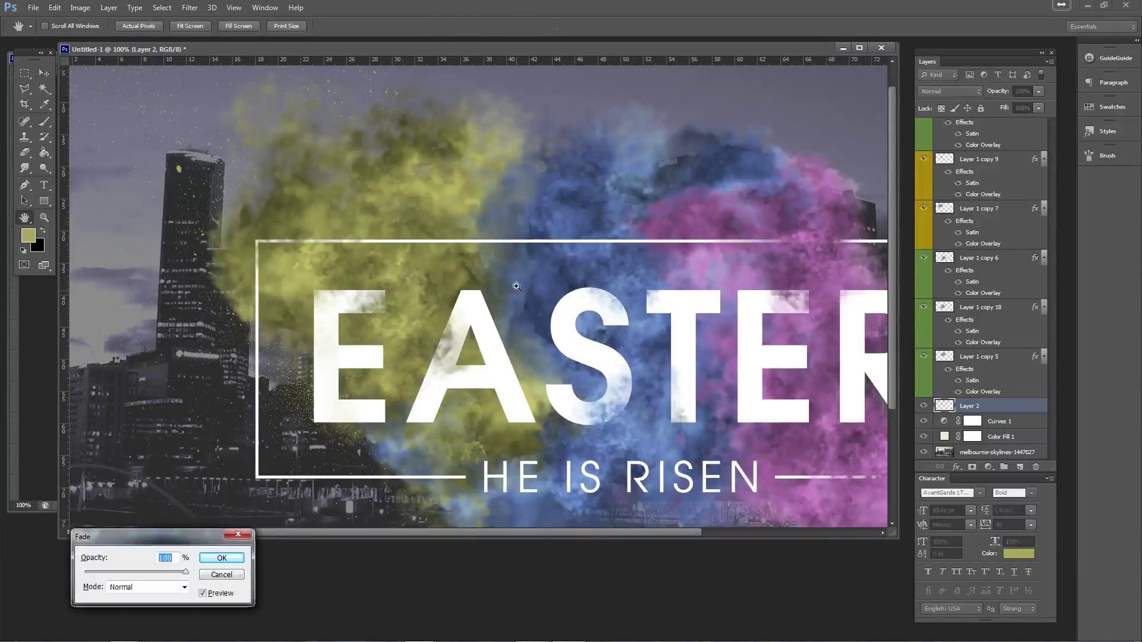
text(5)
key(Return)
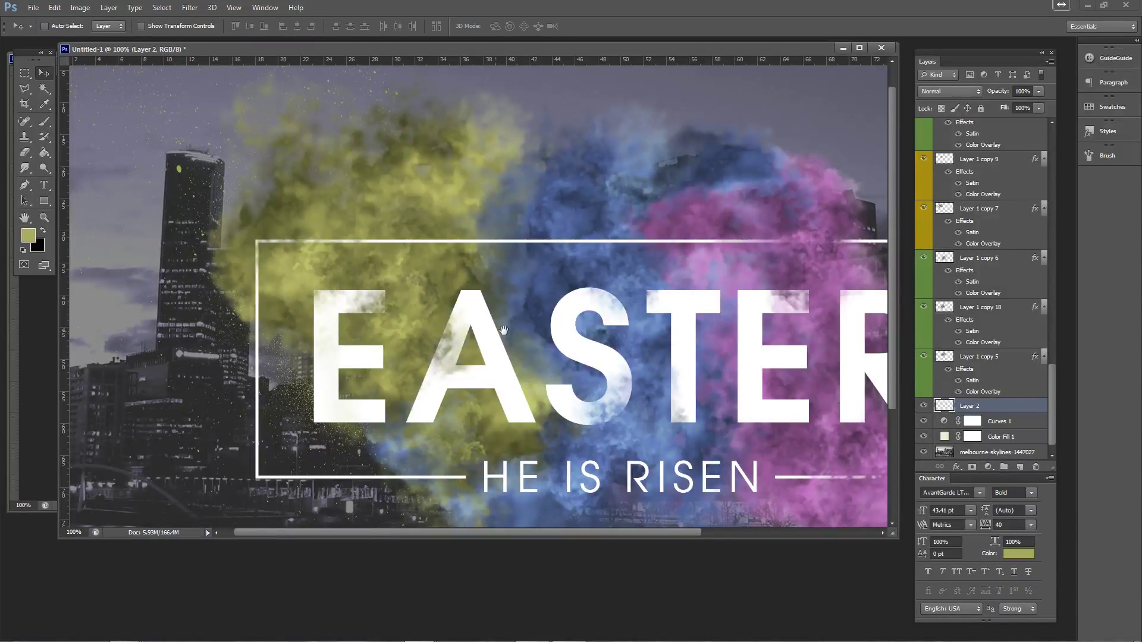
- Duplicate the yellow splatter and place the copy over the water along the blue cloud's lower edge
drag(503, 331, 457, 277)
drag(267, 357, 164, 263)
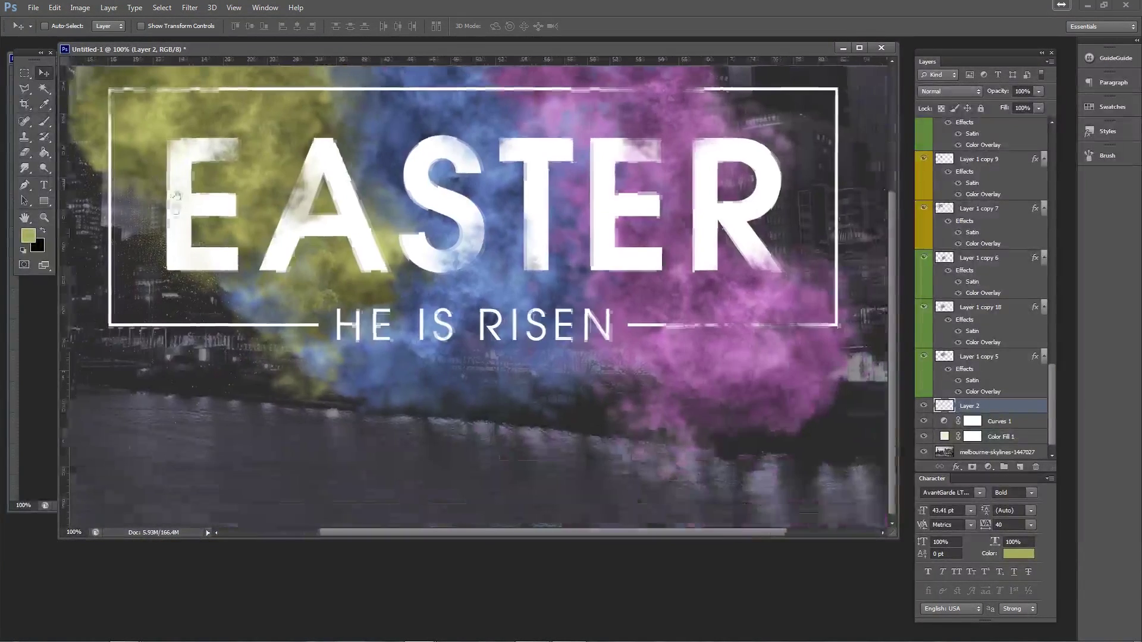
drag(397, 267, 452, 303)
alt+drag(223, 294, 577, 377)
- Add a Color Overlay to Layer 2 copy, sampling the blue smoke and brightening the overlay color
click(964, 470)
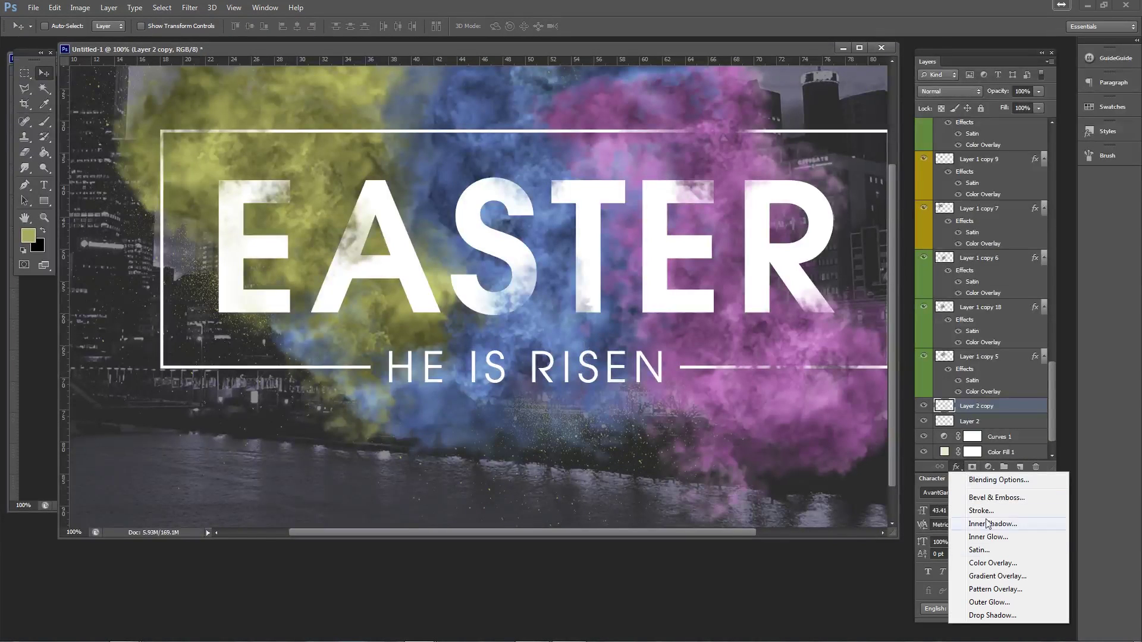
click(987, 568)
click(587, 345)
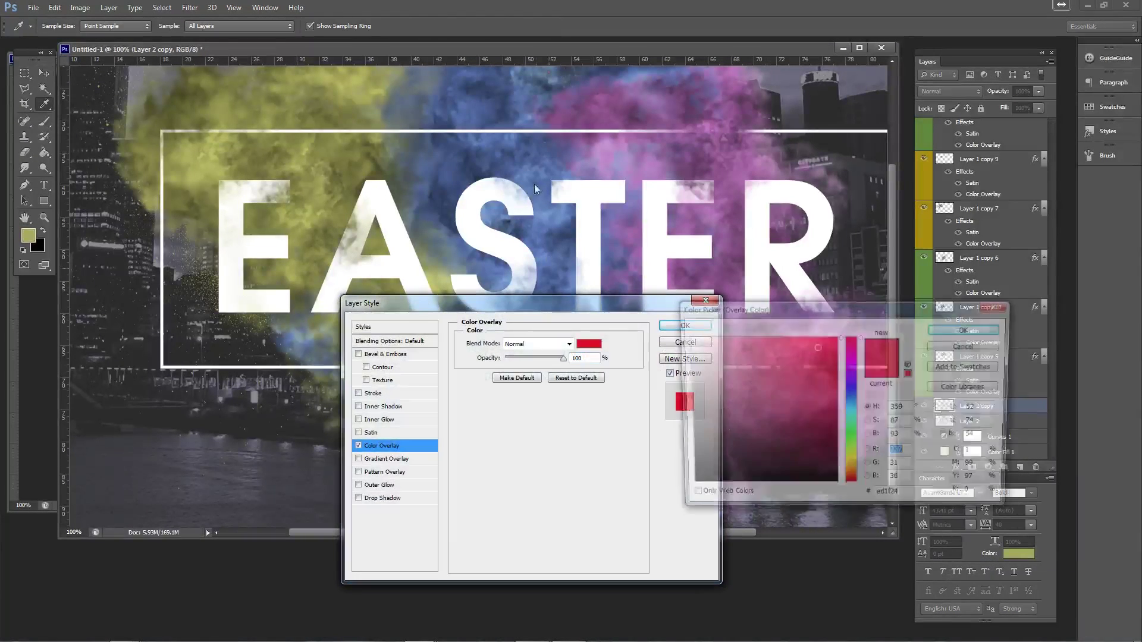
click(826, 277)
click(967, 329)
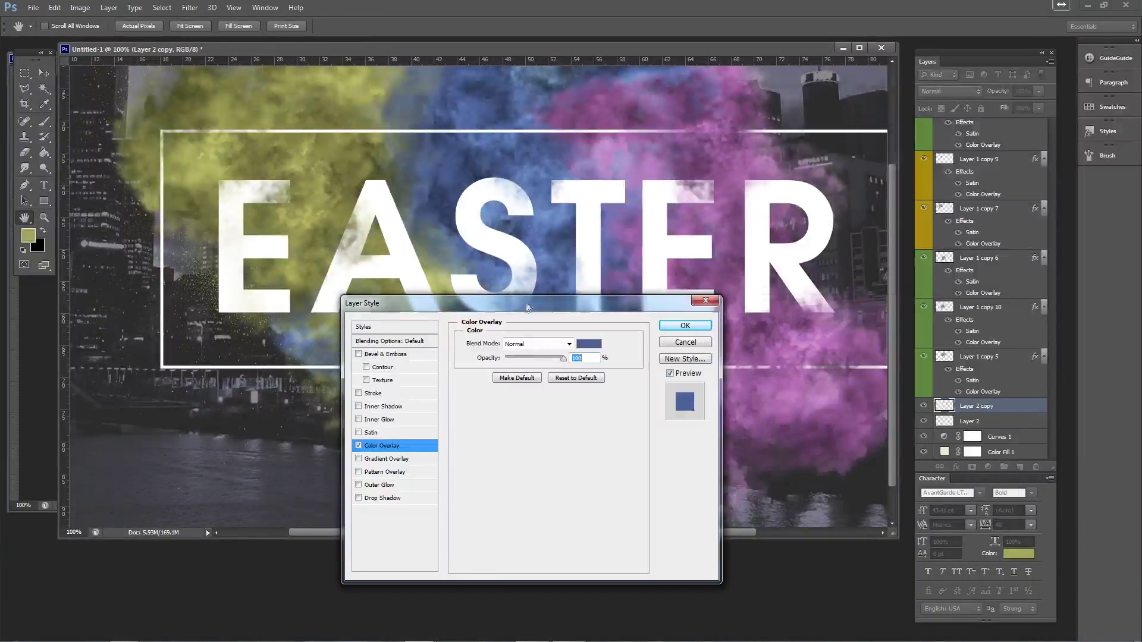
drag(416, 304, 740, 281)
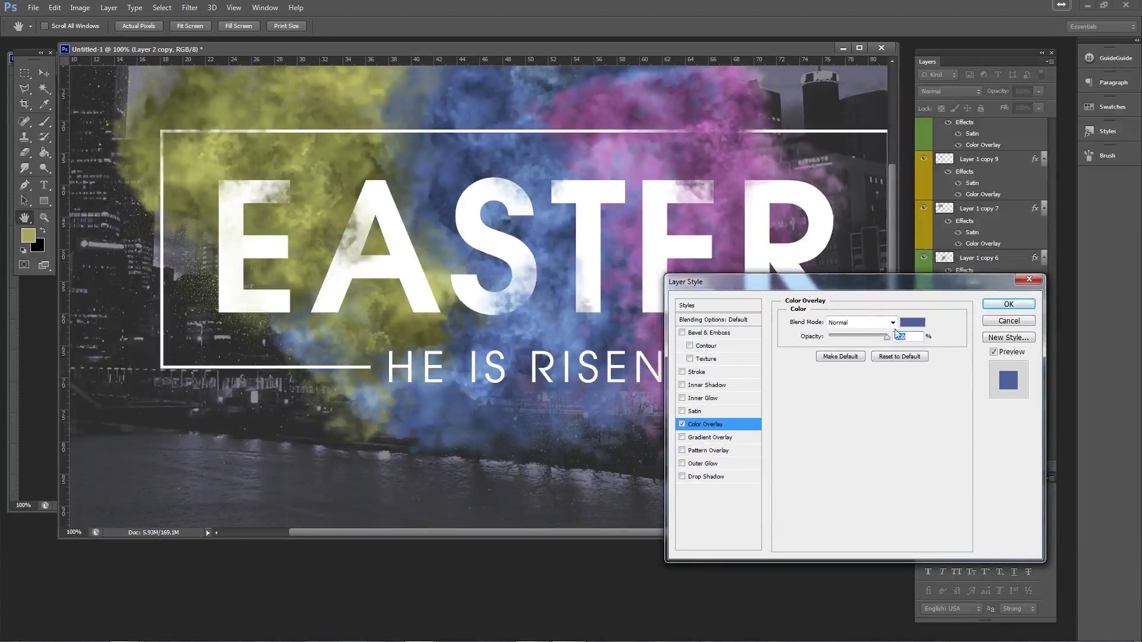
click(912, 322)
click(767, 362)
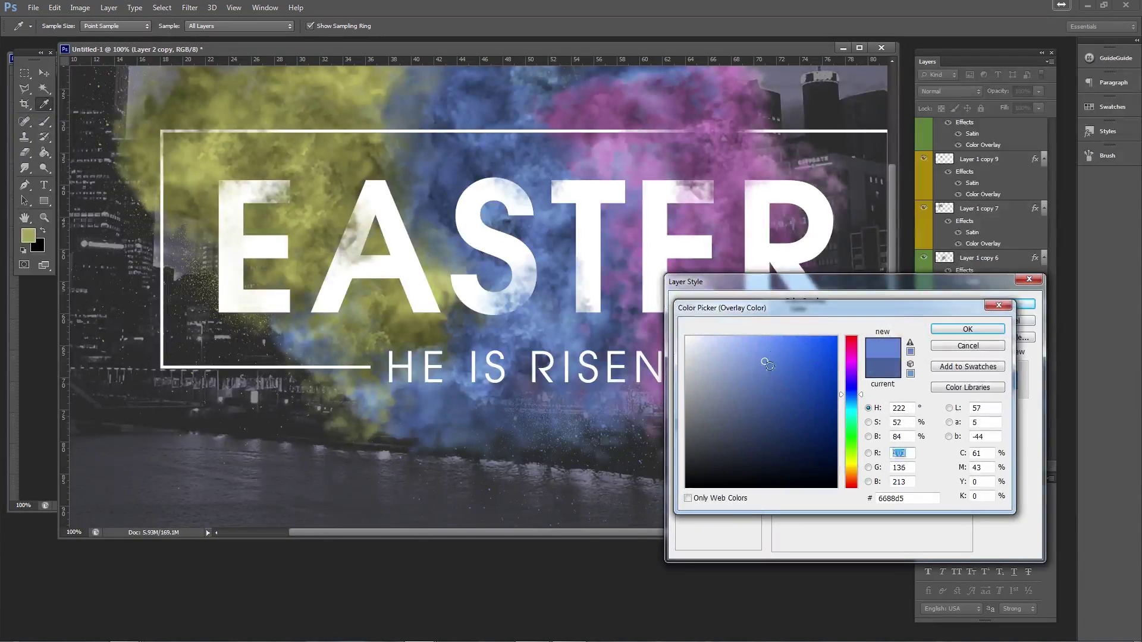
click(968, 329)
click(1005, 307)
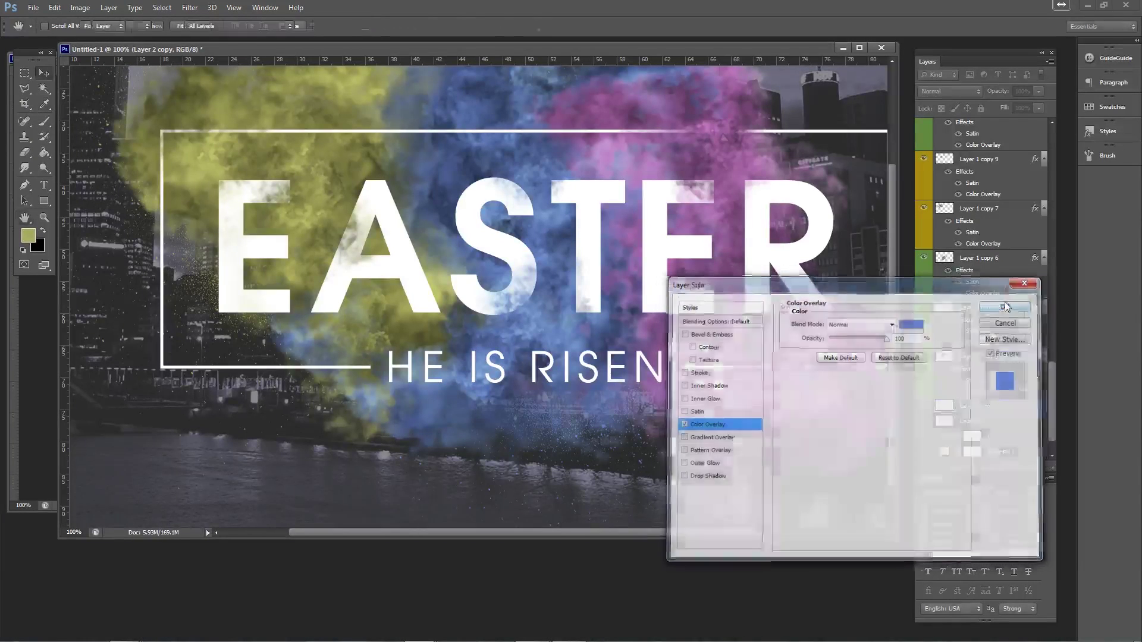
- Duplicate the blue splatter twice, placing one copy around the blue cloud and one beside the R
drag(668, 216, 515, 355)
drag(509, 310, 500, 437)
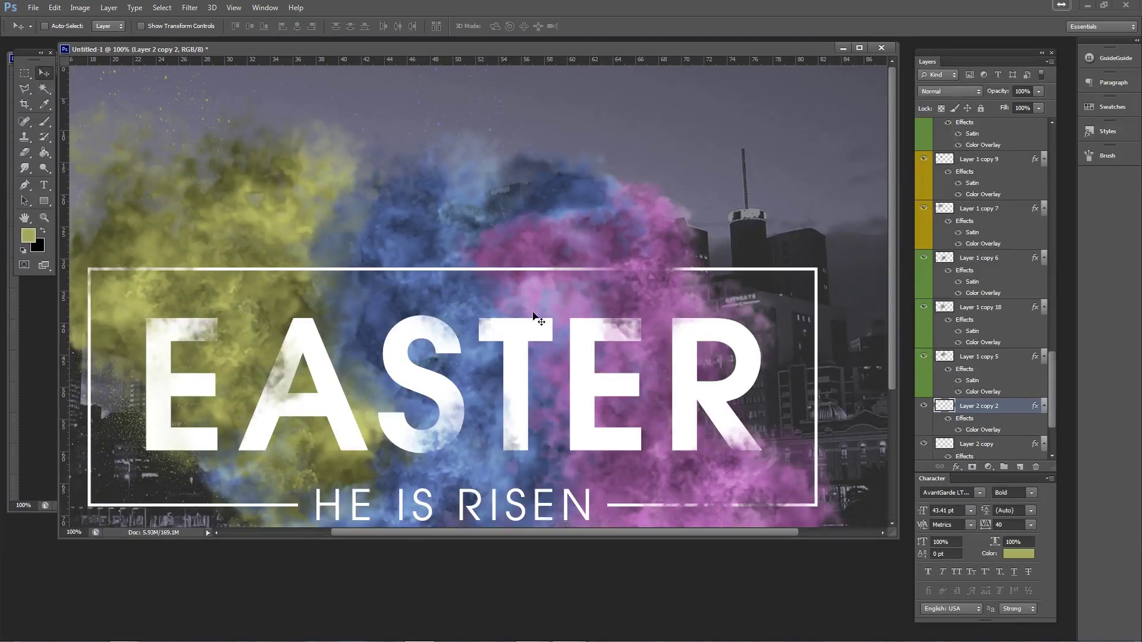
drag(505, 376, 369, 229)
drag(546, 307, 571, 316)
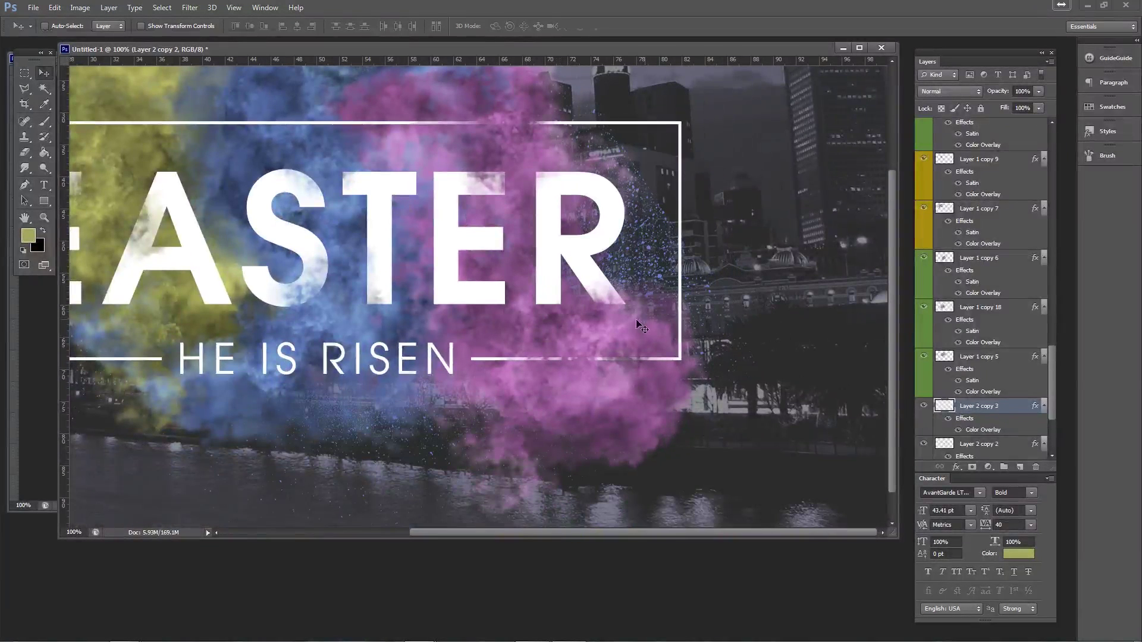
- Flip the splatter copy beside the R horizontally and move it toward the pink cloud's outer edge
key(ctrl+t)
click(55, 8)
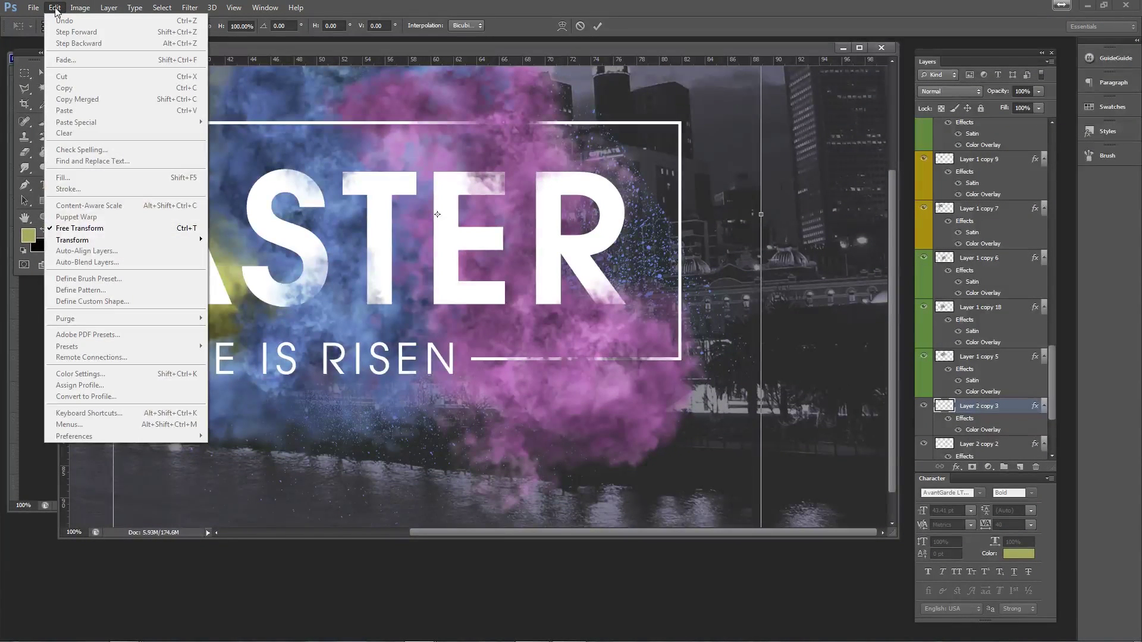
mouse_move(149, 240)
click(266, 370)
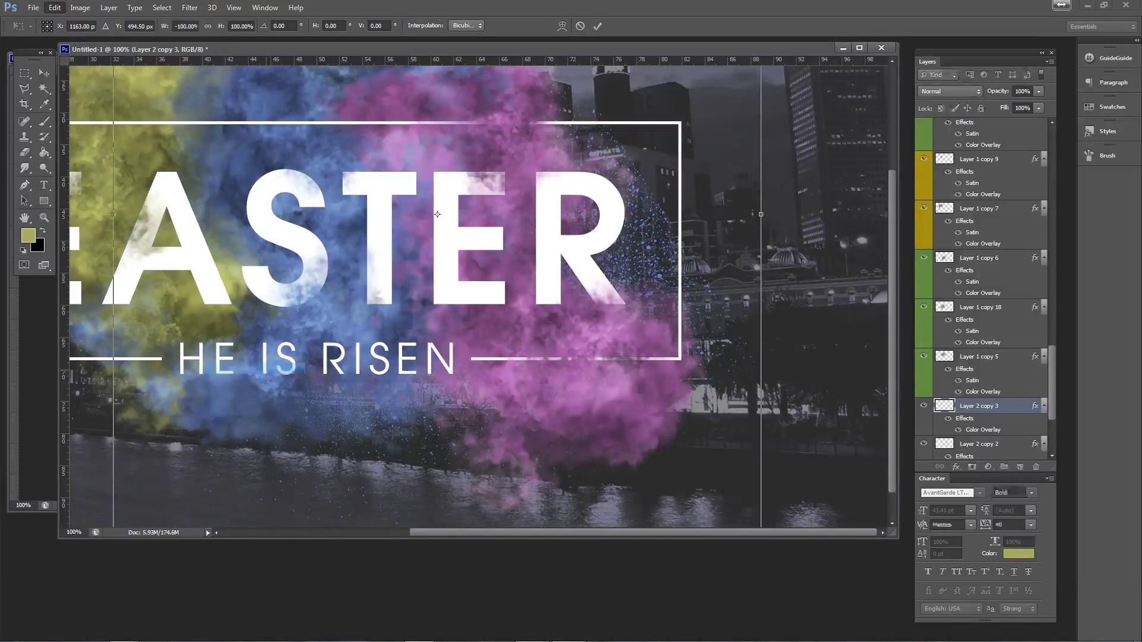
drag(483, 352, 645, 323)
key(ctrl+0)
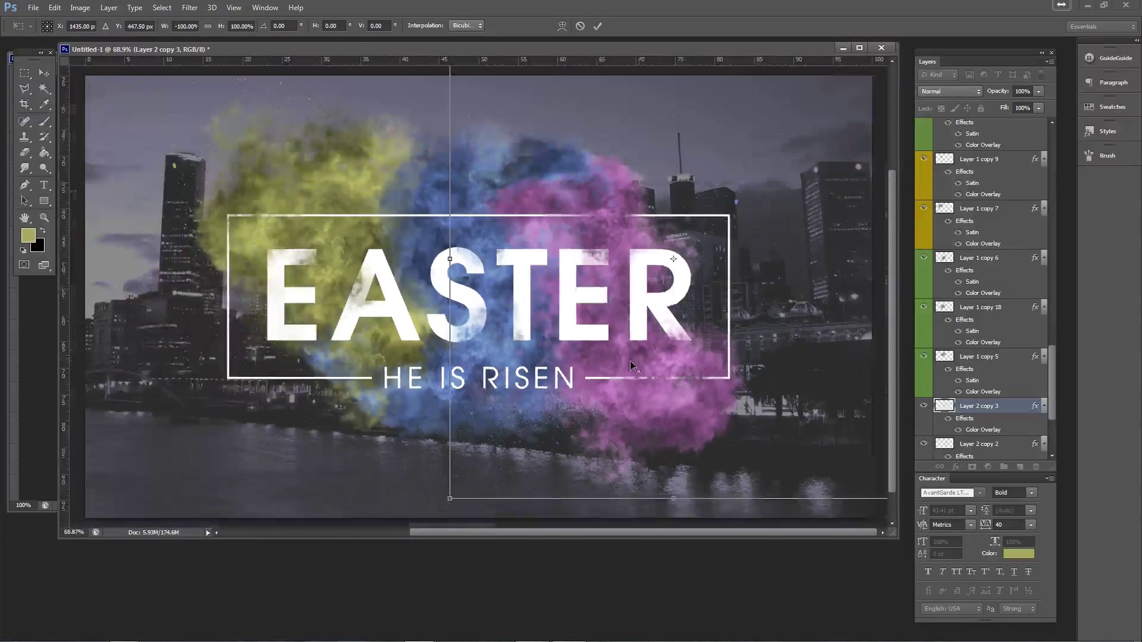
- Flip and rotate Layer 2 copy 3 to about -68° and position it around the pink cloud's lower outer edge
drag(431, 331, 654, 472)
drag(677, 394, 694, 416)
drag(637, 339, 613, 363)
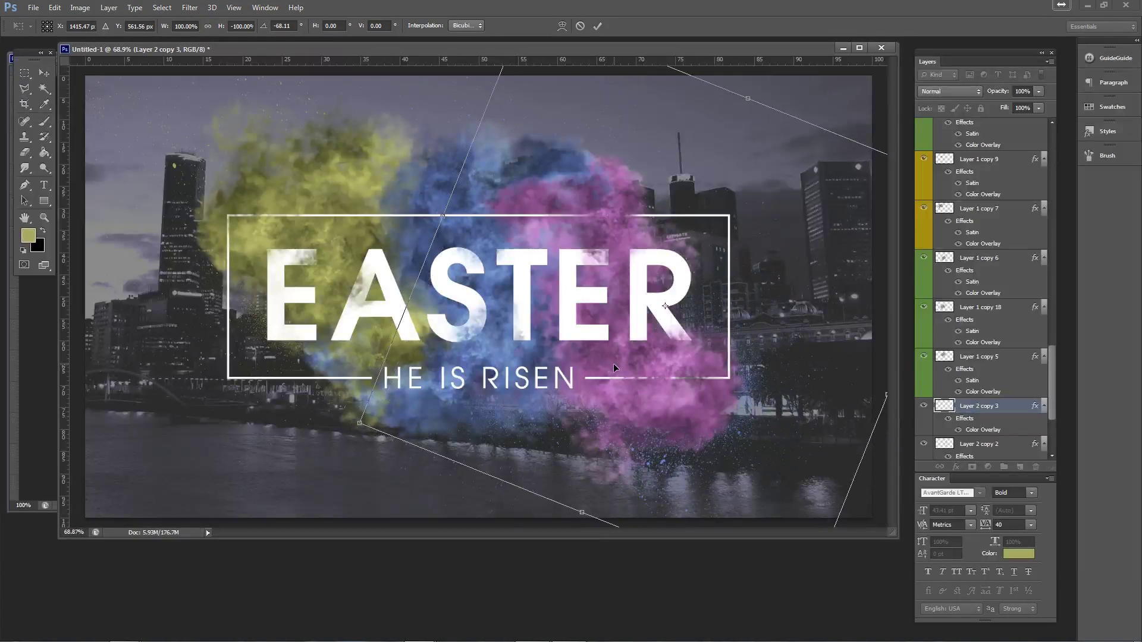
key(Return)
- Change Layer 2 copy 3's Color Overlay to a pink sampled from the pink cloud
scroll(615, 368, up, 2)
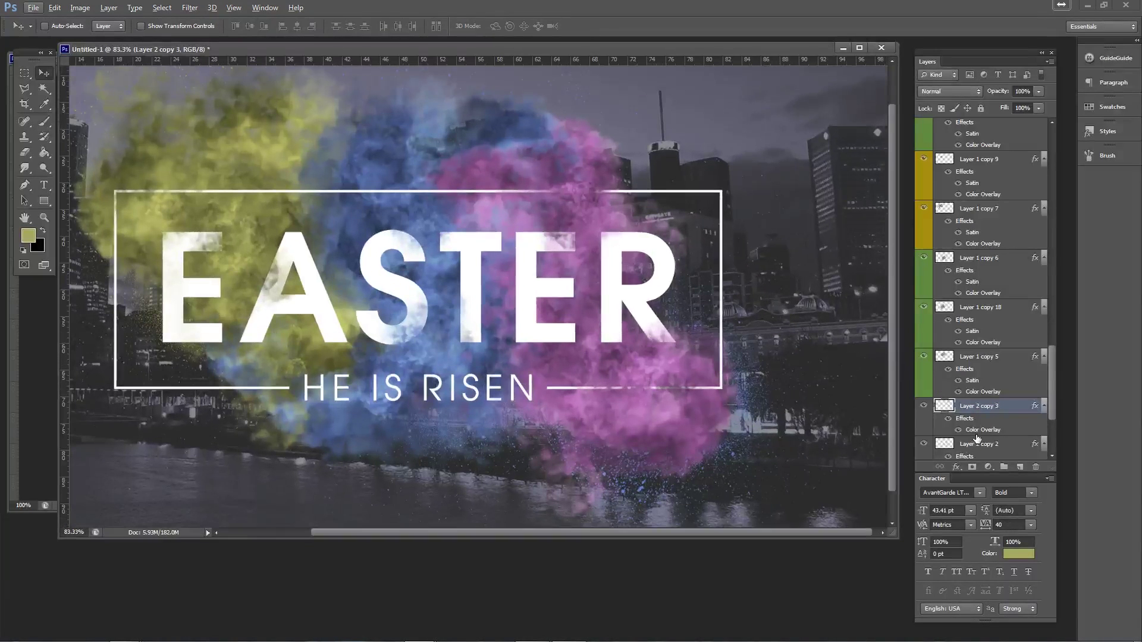
double_click(978, 431)
click(904, 324)
click(630, 411)
click(968, 329)
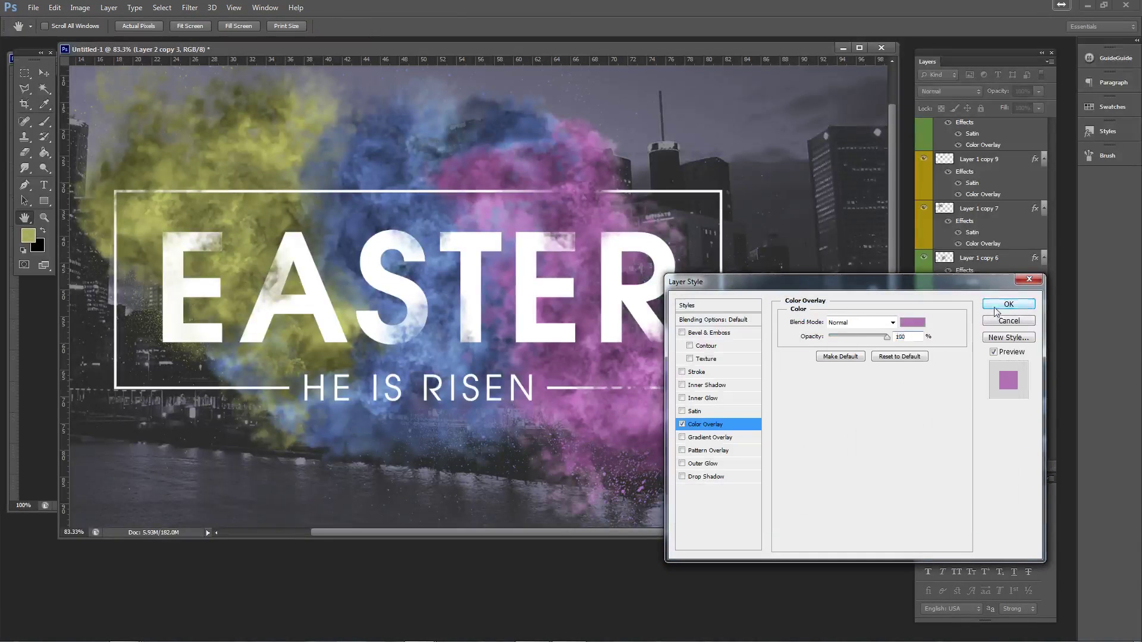
click(1024, 303)
- Reposition the pink splatter along the pink cloud's lower edge and erase its unwanted specks over the water
key(z)
click(306, 27)
key(v)
drag(685, 366, 626, 305)
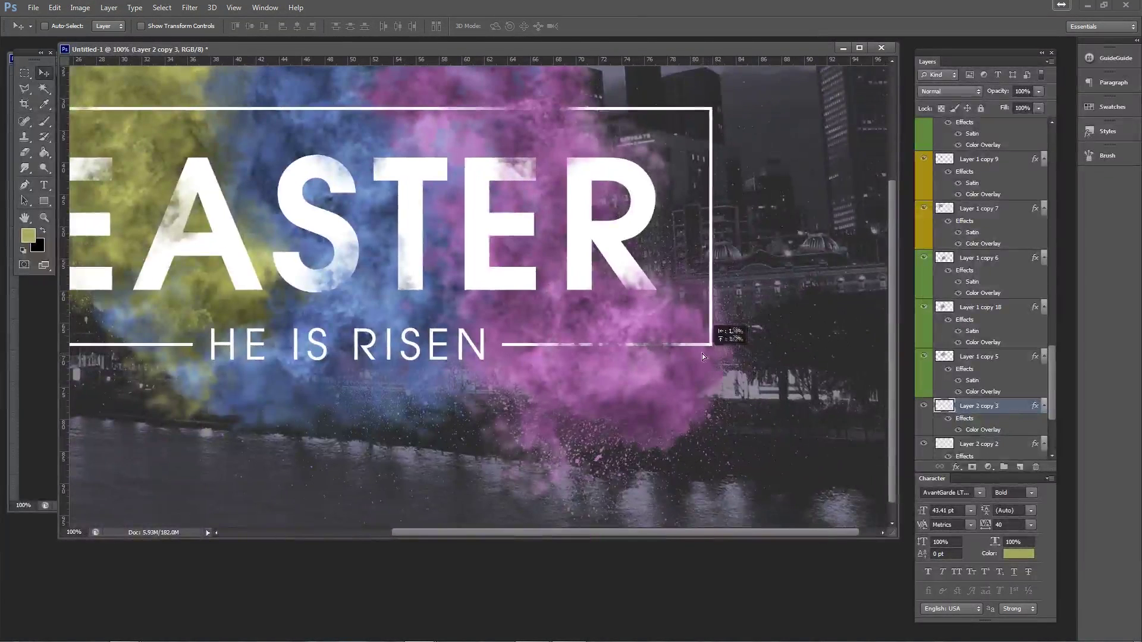
key(e)
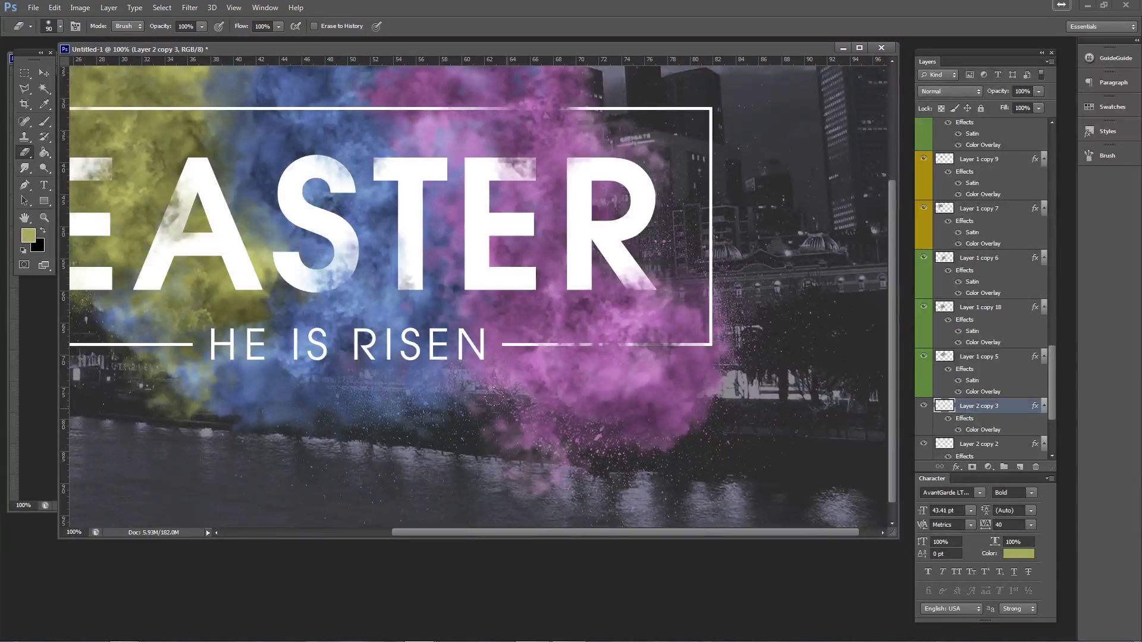
drag(496, 410, 541, 478)
key(v)
drag(428, 224, 433, 267)
drag(605, 434, 569, 458)
drag(487, 262, 614, 266)
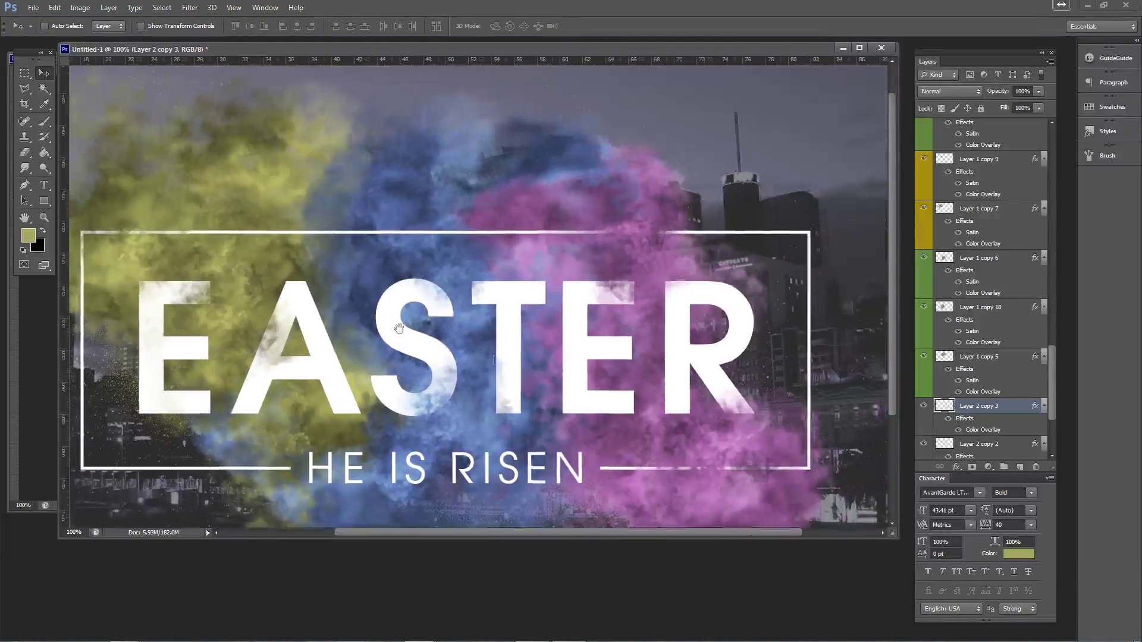
- Create a rotated duplicate of the pink splatter and place it around the pink cloud's upper outer edge
key(ctrl+t)
drag(225, 330, 431, 524)
drag(612, 371, 536, 335)
key(Return)
drag(323, 244, 492, 281)
drag(519, 338, 380, 256)
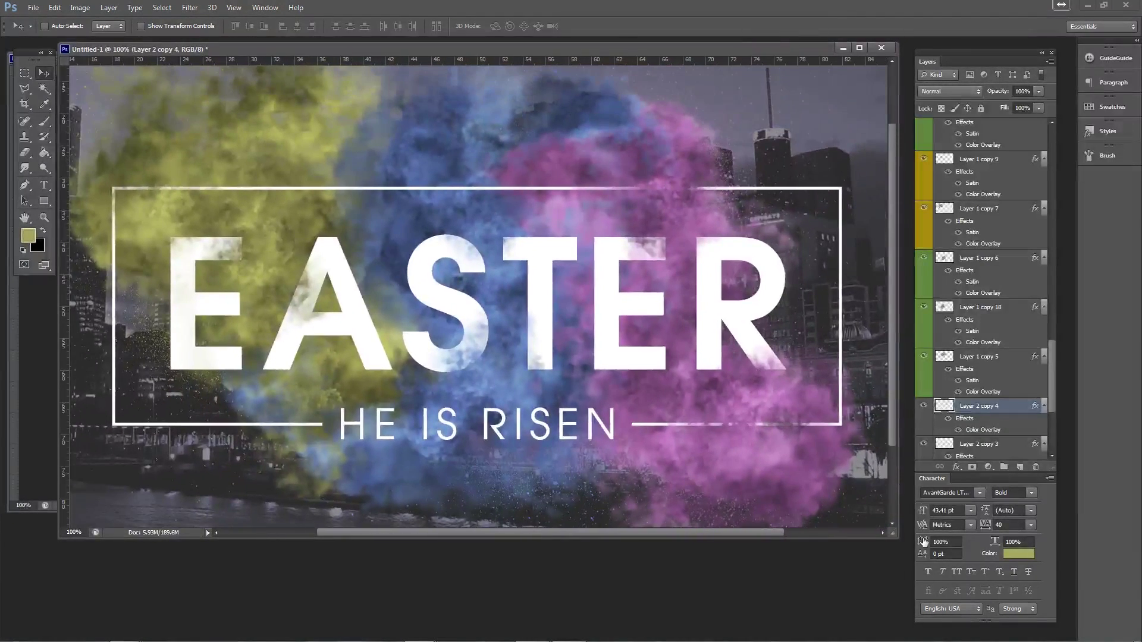
- Create a new layer above Layer 1 copy 24 and set the foreground color to white
drag(894, 534, 910, 606)
drag(533, 282, 523, 329)
scroll(1006, 218, up, 15)
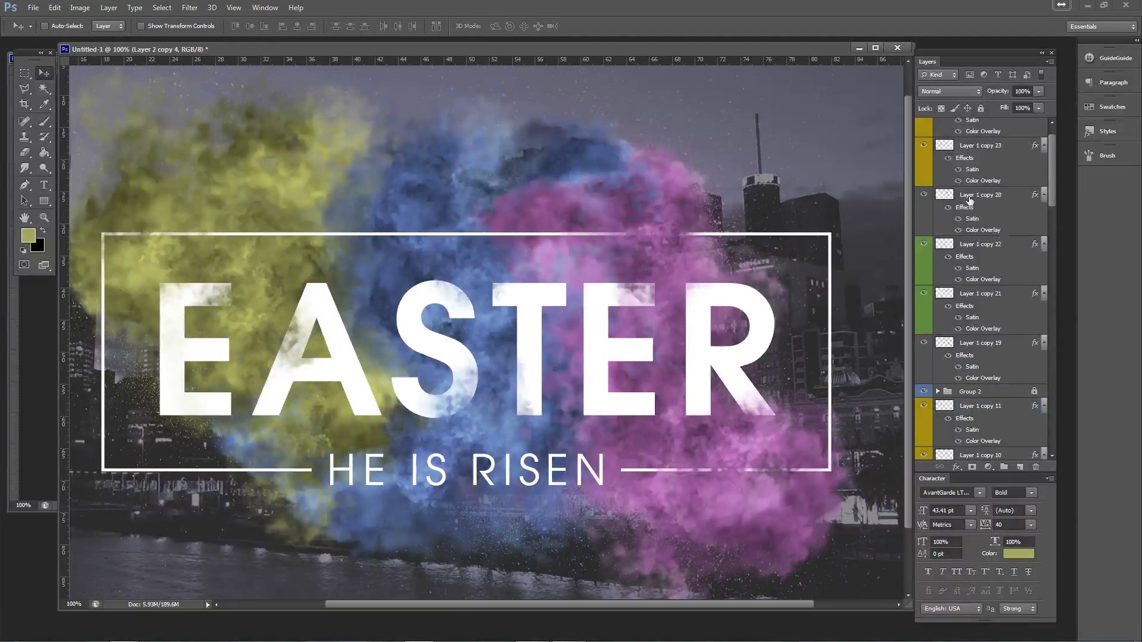
click(971, 128)
click(1019, 467)
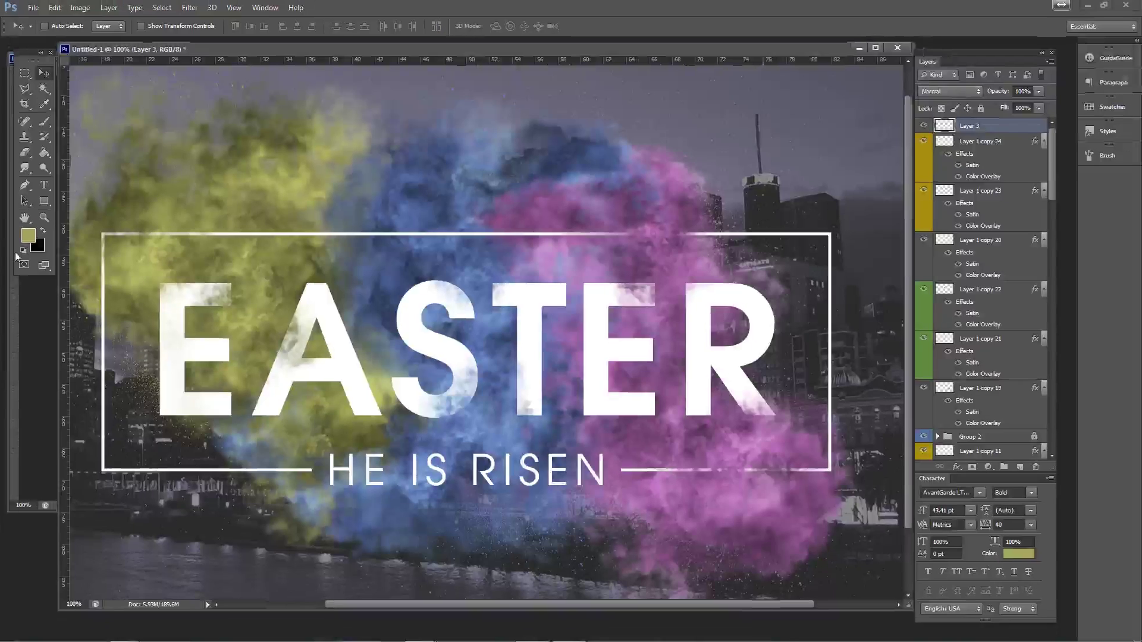
click(24, 254)
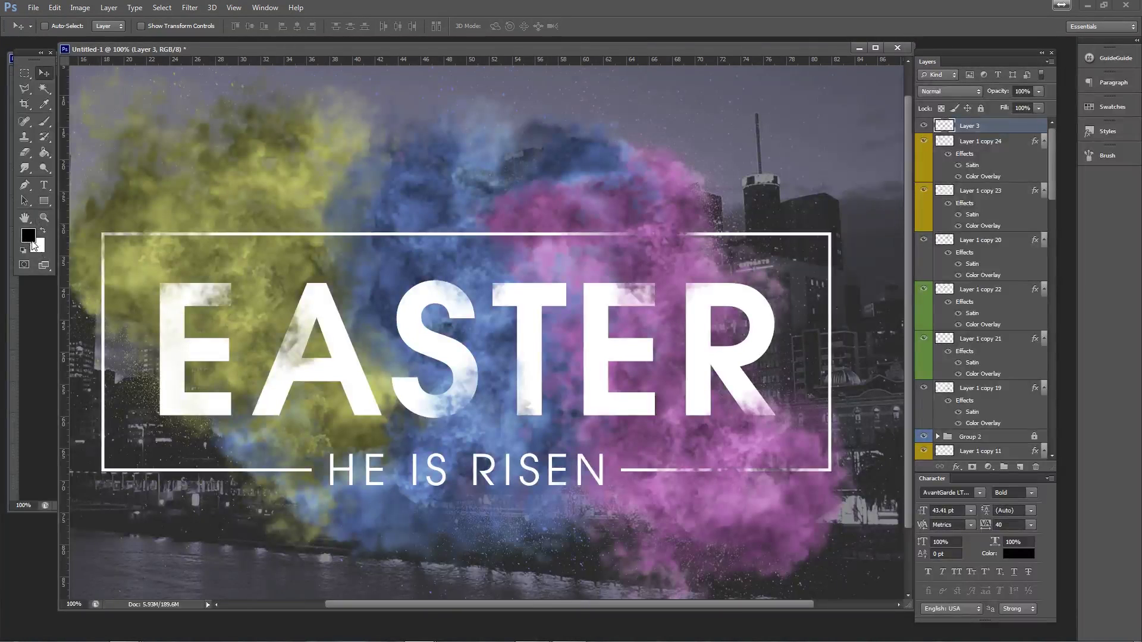
click(44, 230)
- Choose the 854 px cloud brush and set Layer 3's blend mode to Overlay
click(44, 121)
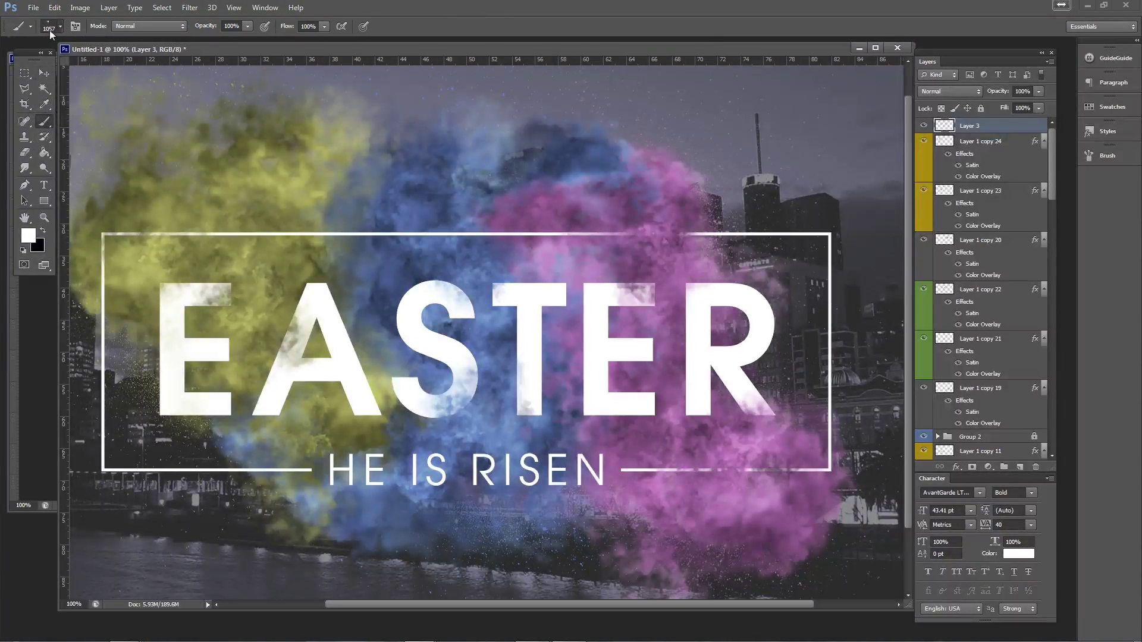
click(51, 30)
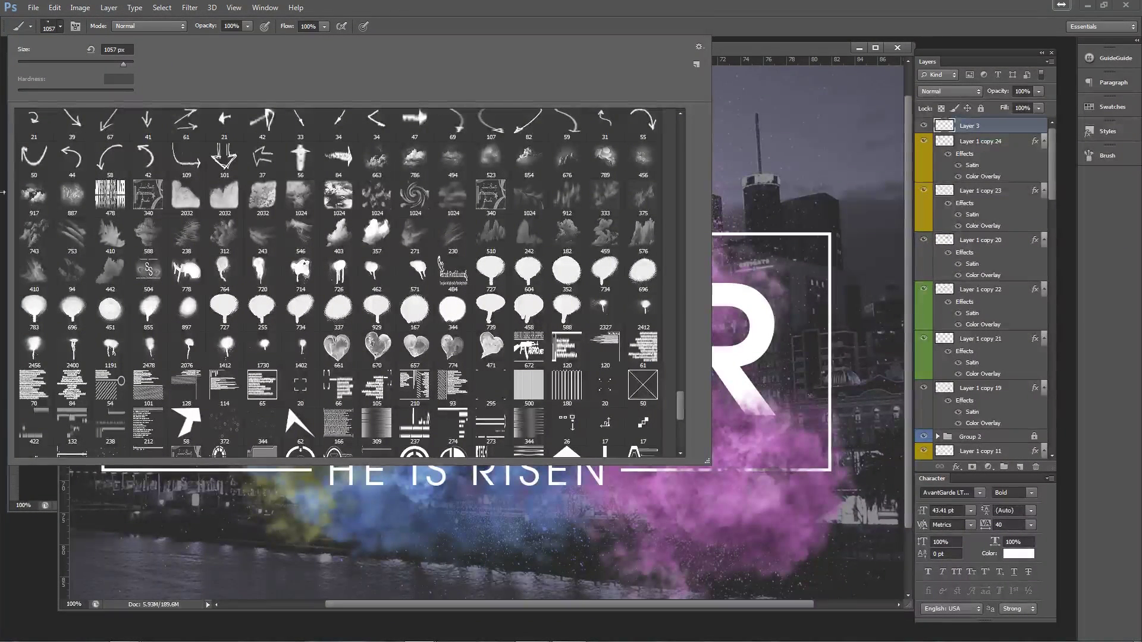
click(403, 170)
click(387, 165)
double_click(515, 160)
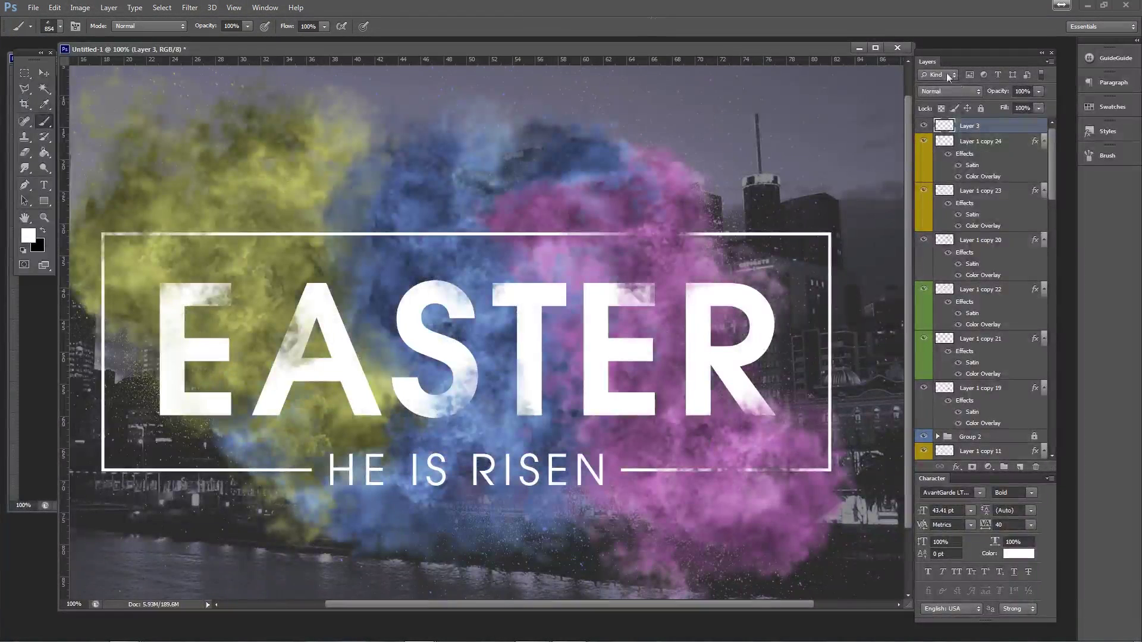
click(951, 92)
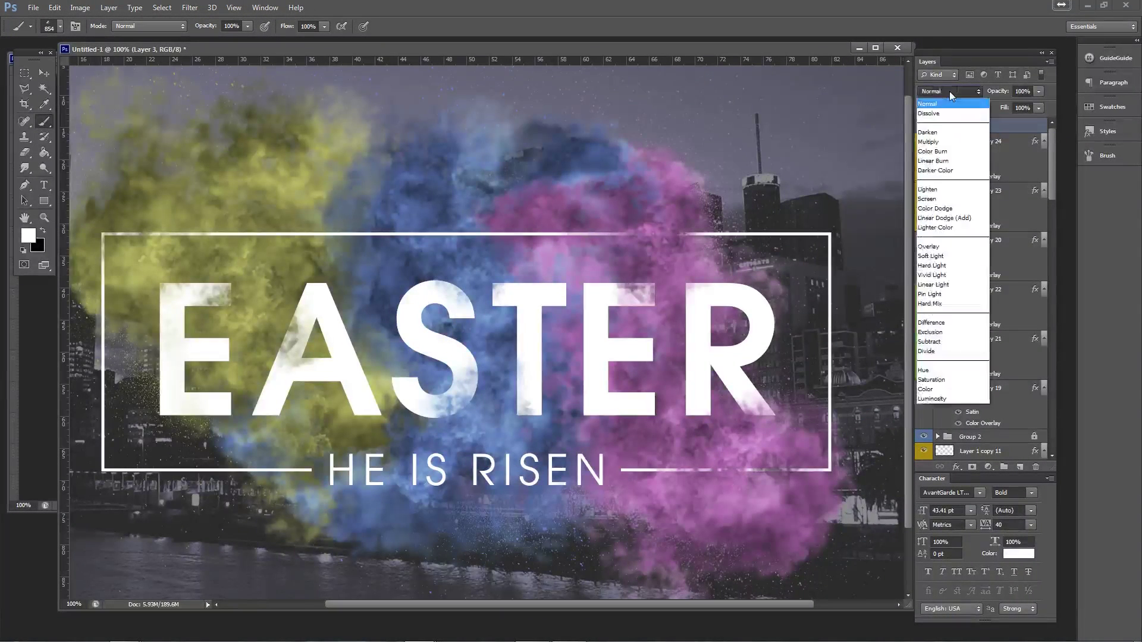
click(947, 248)
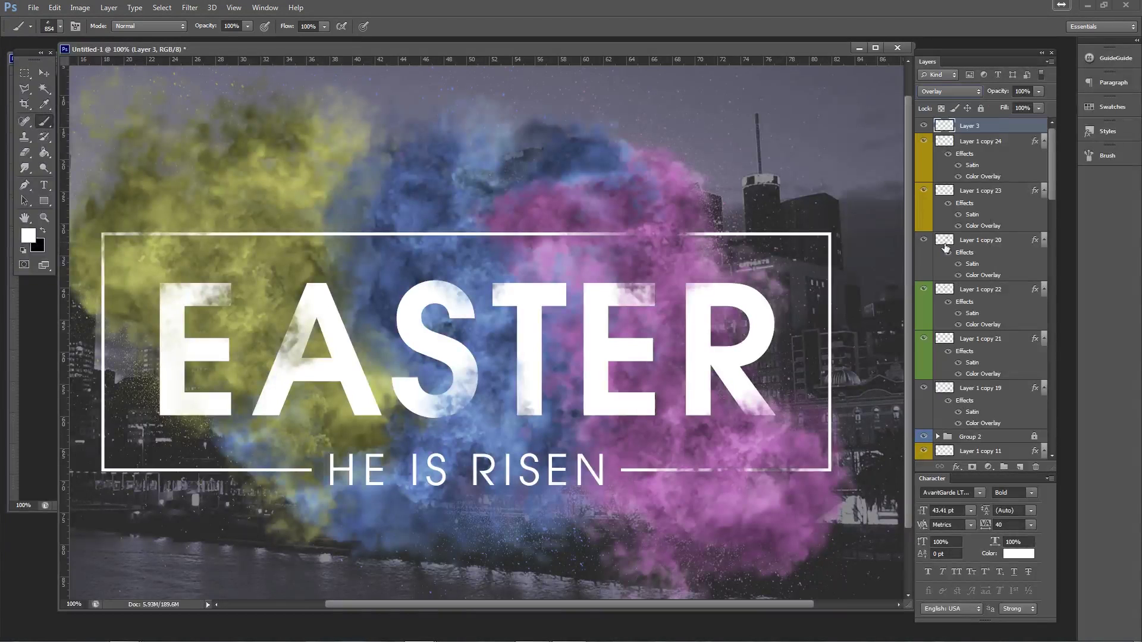
click(367, 240)
scroll(494, 316, down, 4)
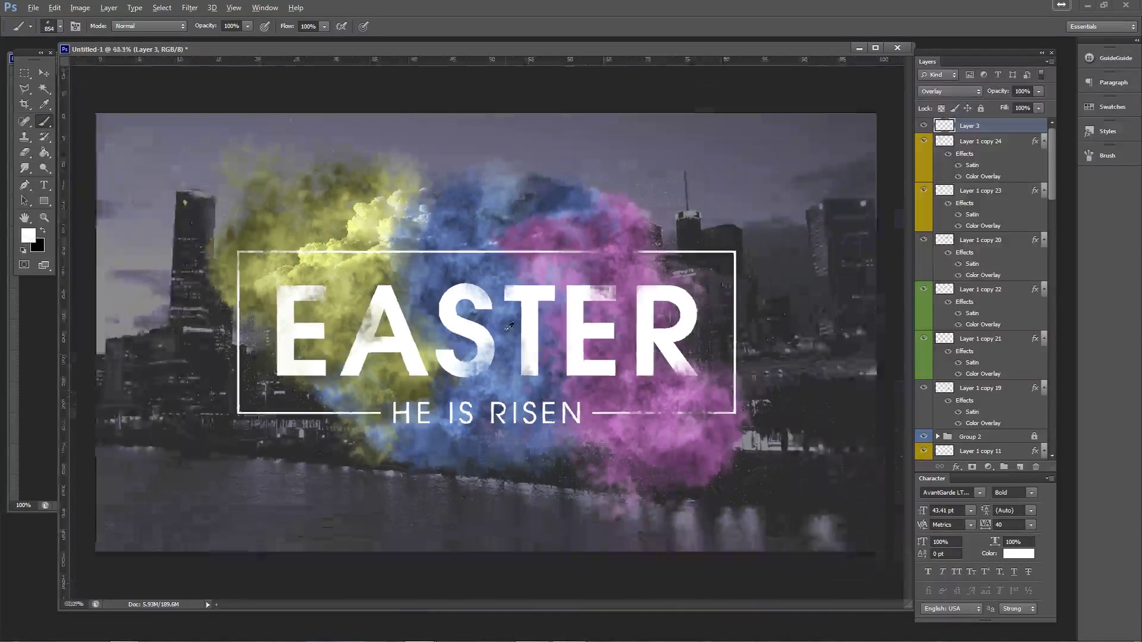
scroll(501, 320, up, 2)
key(ctrl+z)
- Try white highlights from the 854 px cloud brush on the yellow and blue smoke behind EASTER, undoing each one
click(404, 342)
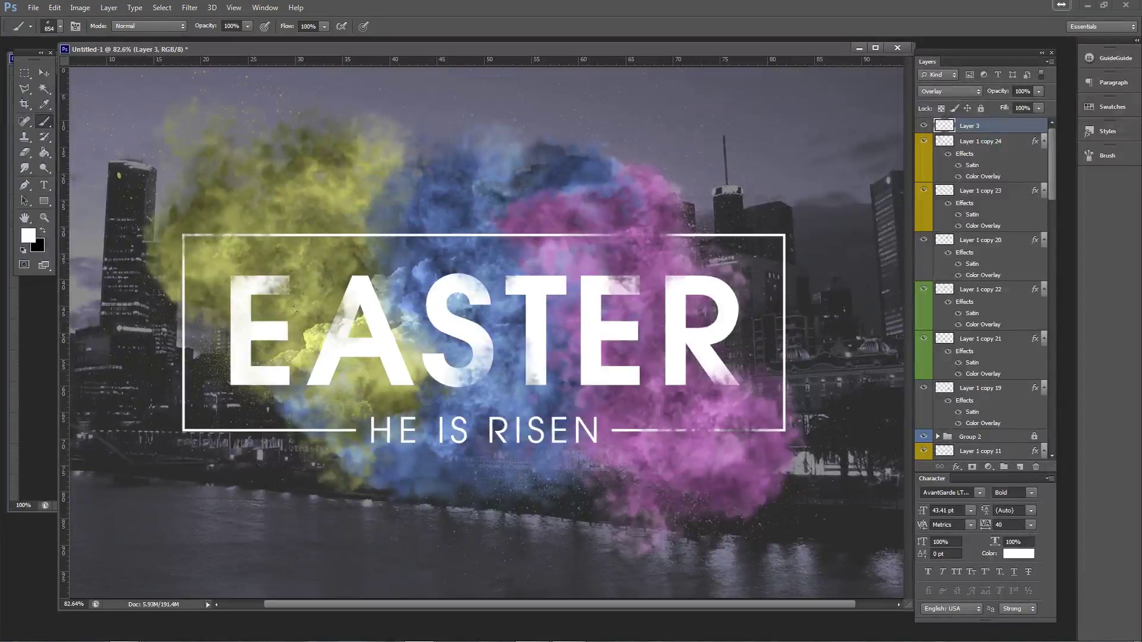
key(ctrl+z)
click(368, 315)
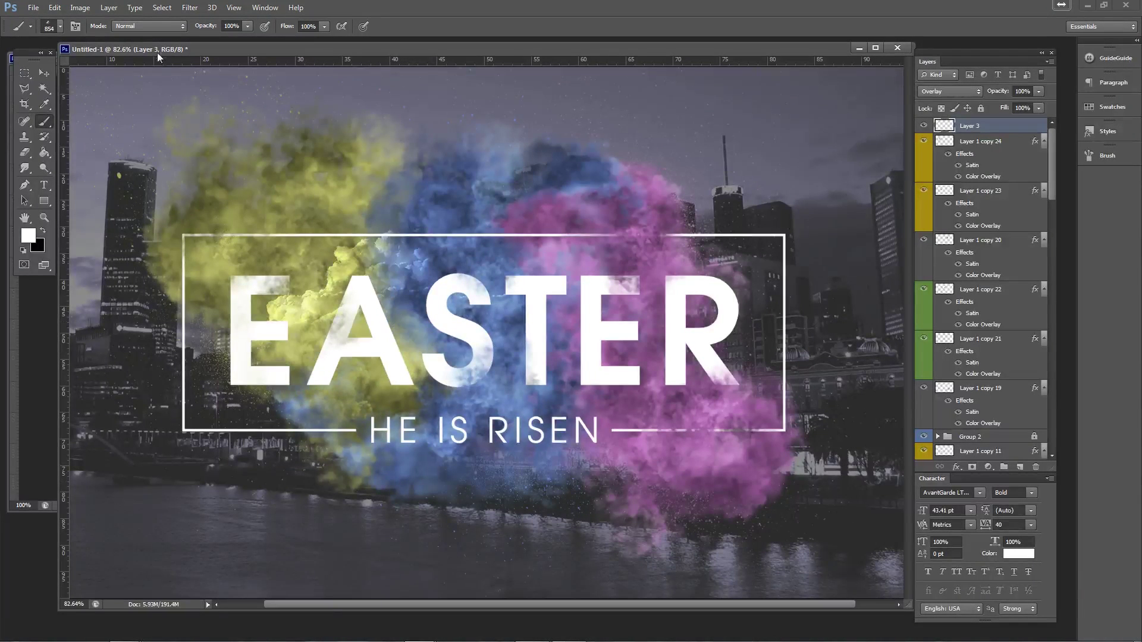
key(ctrl+z)
- Stamp soft white highlights with the 494 px cloud brush on the yellow smoke and where blue meets pink
click(59, 27)
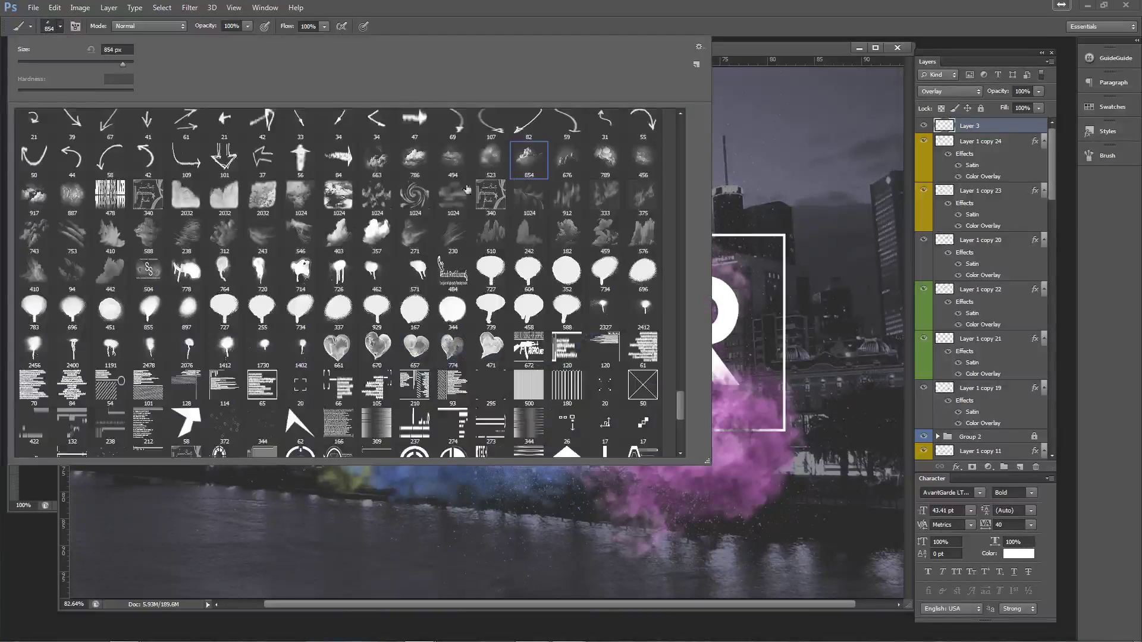
click(644, 149)
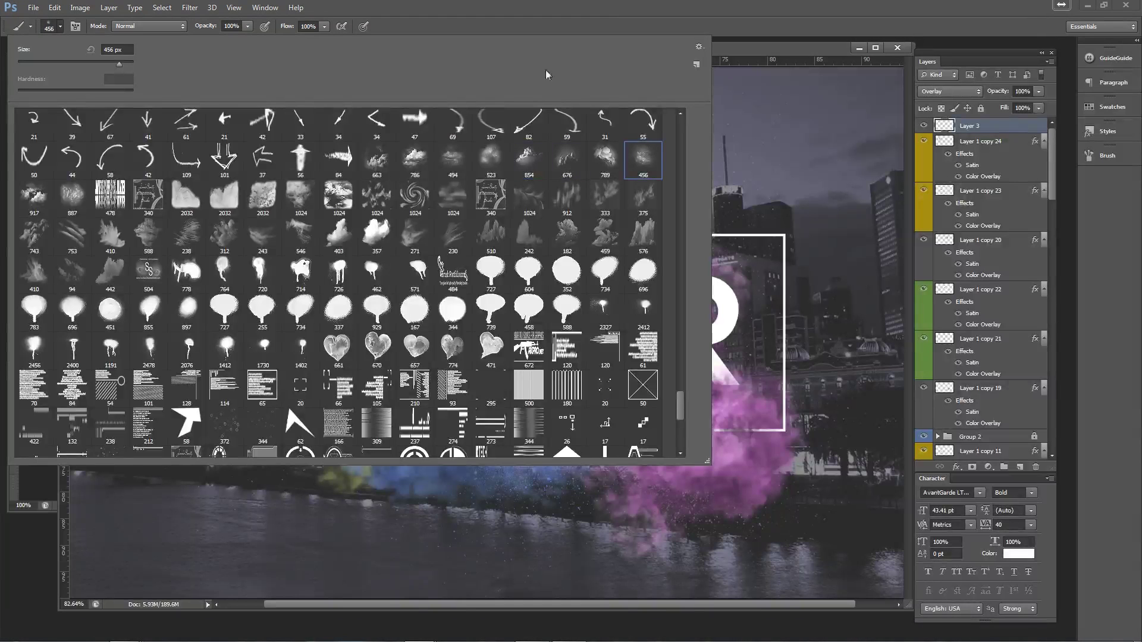
click(445, 163)
click(535, 7)
click(339, 283)
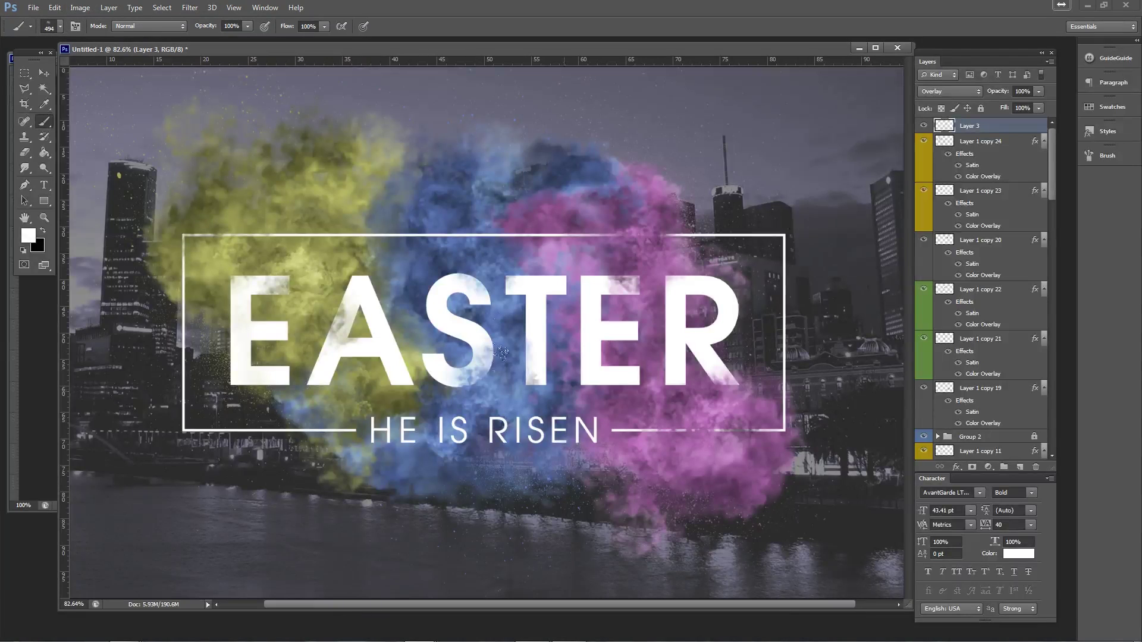
click(583, 376)
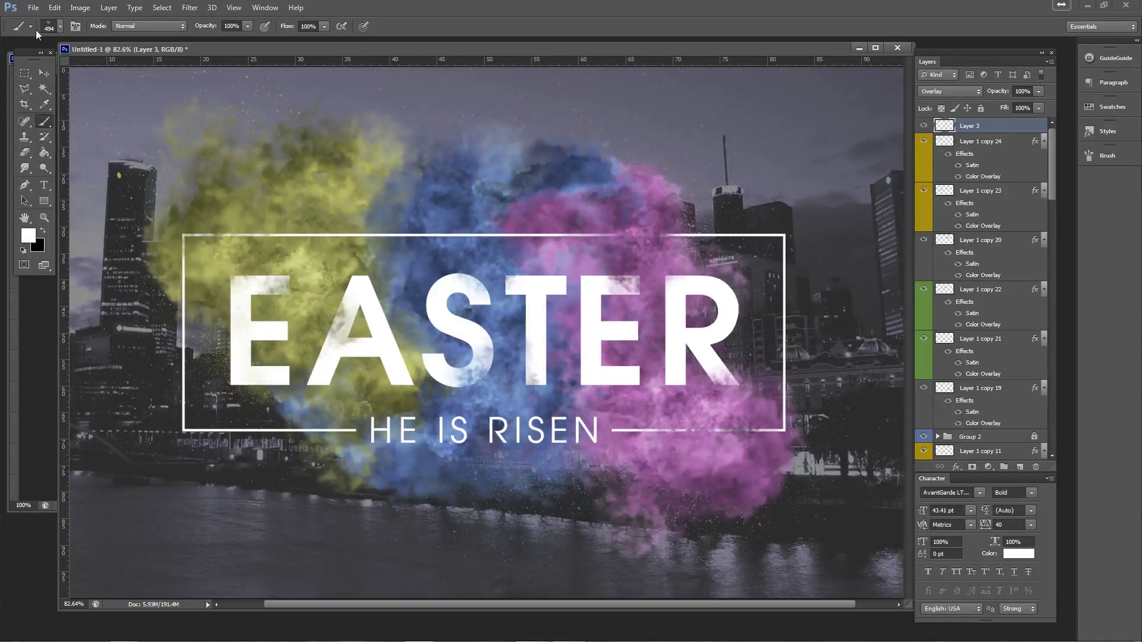
- Add white highlights with the 663 px cloud brush to the blue smoke around S and T and the yellow smoke
click(60, 28)
click(376, 159)
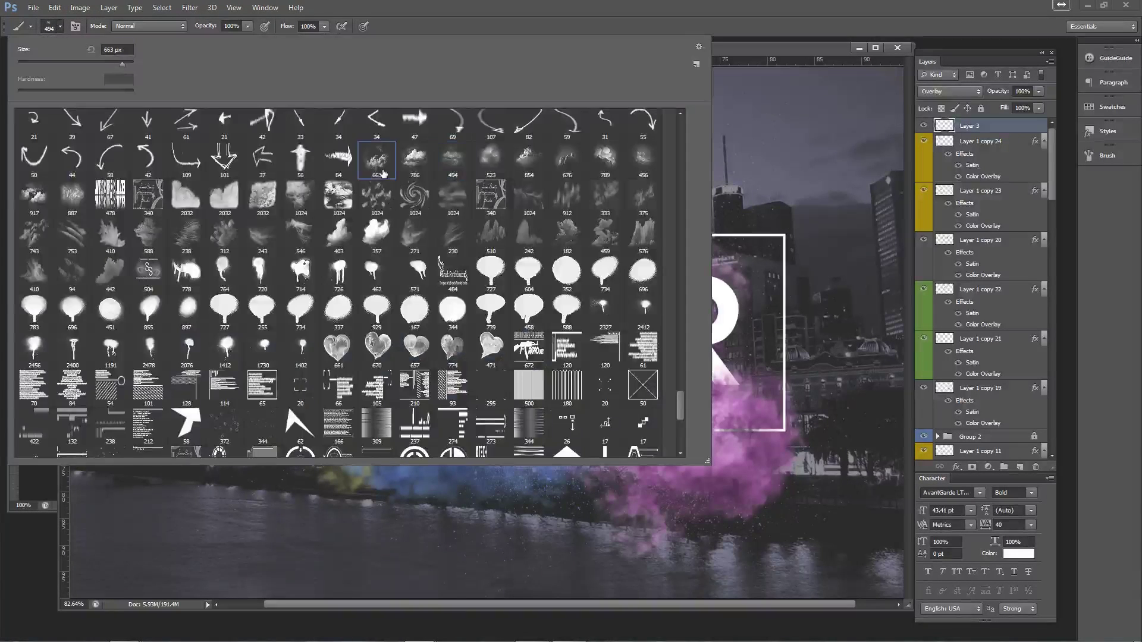
double_click(383, 173)
click(562, 318)
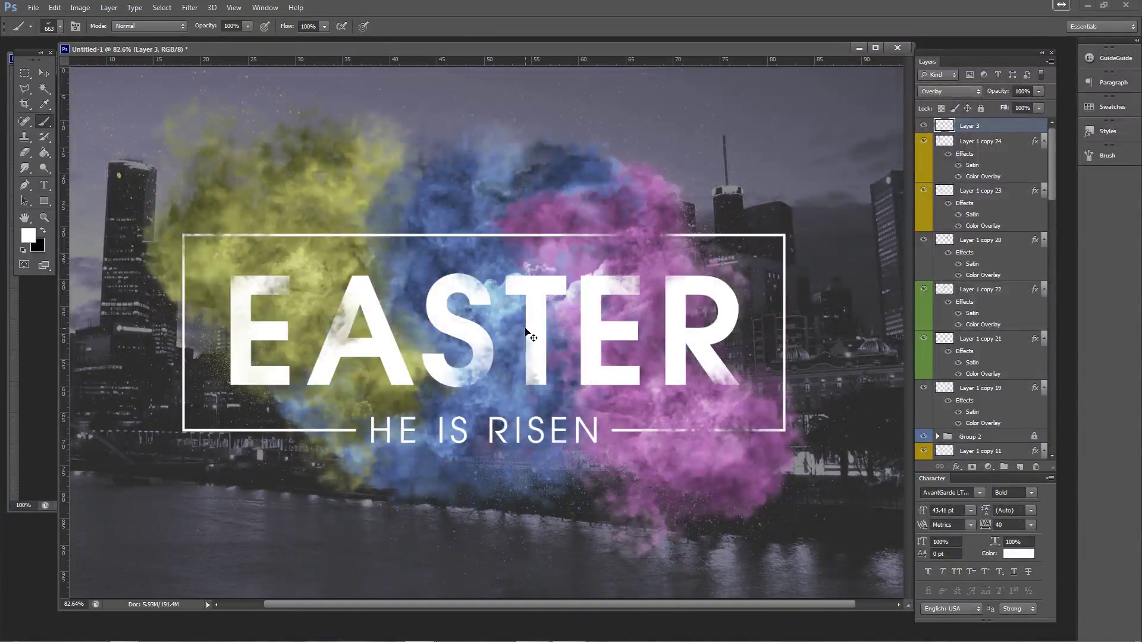
key(ctrl+z)
click(505, 362)
click(336, 304)
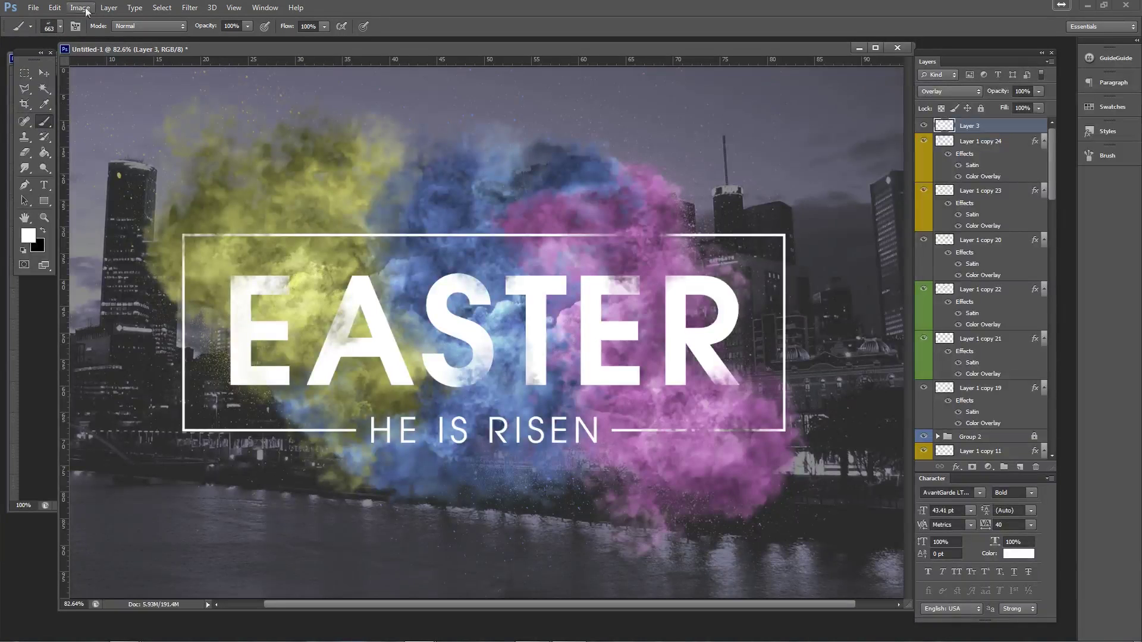
- Stamp an 854 px white cloud highlight across the upper blue and pink smoke and fade it to 71% opacity
click(59, 26)
click(33, 196)
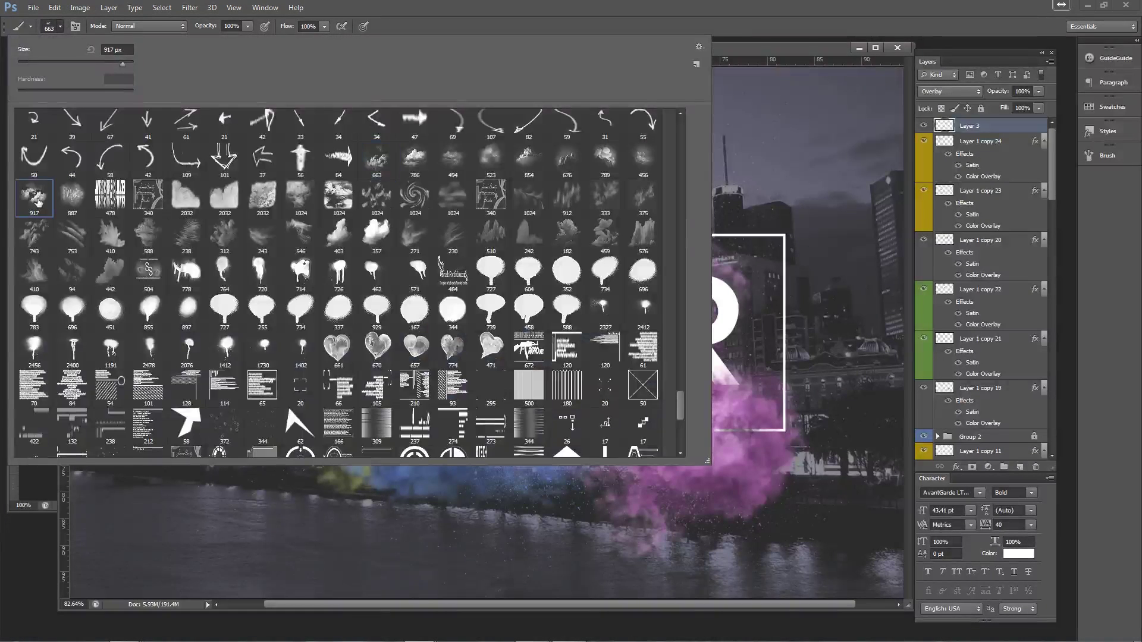
double_click(519, 159)
click(435, 256)
key(ctrl+z)
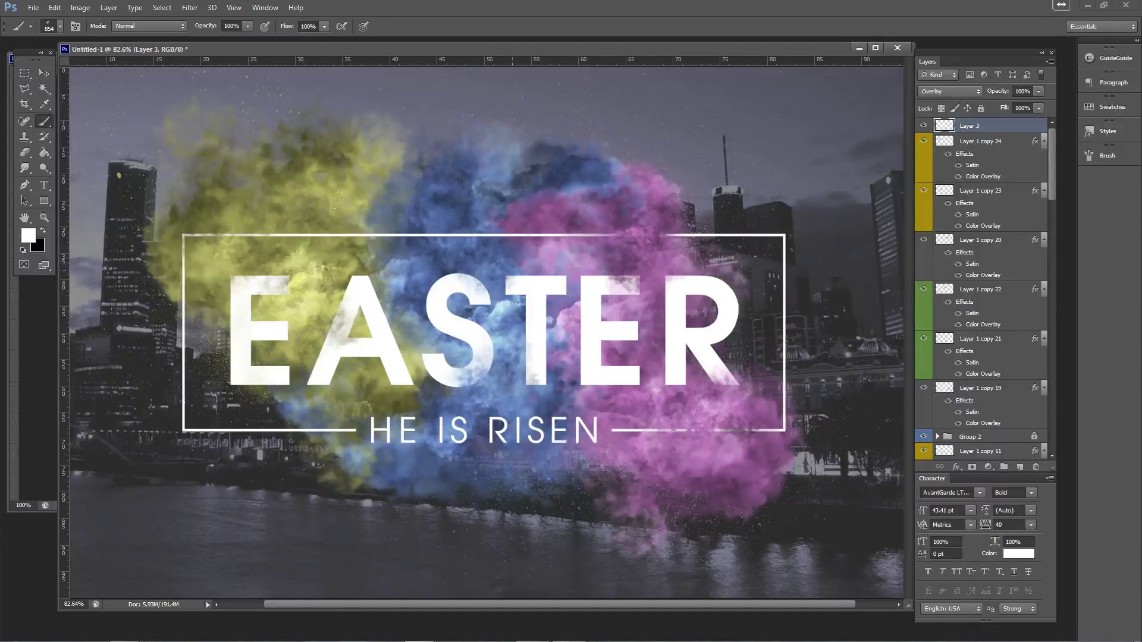
click(506, 271)
key(ctrl+shift+f)
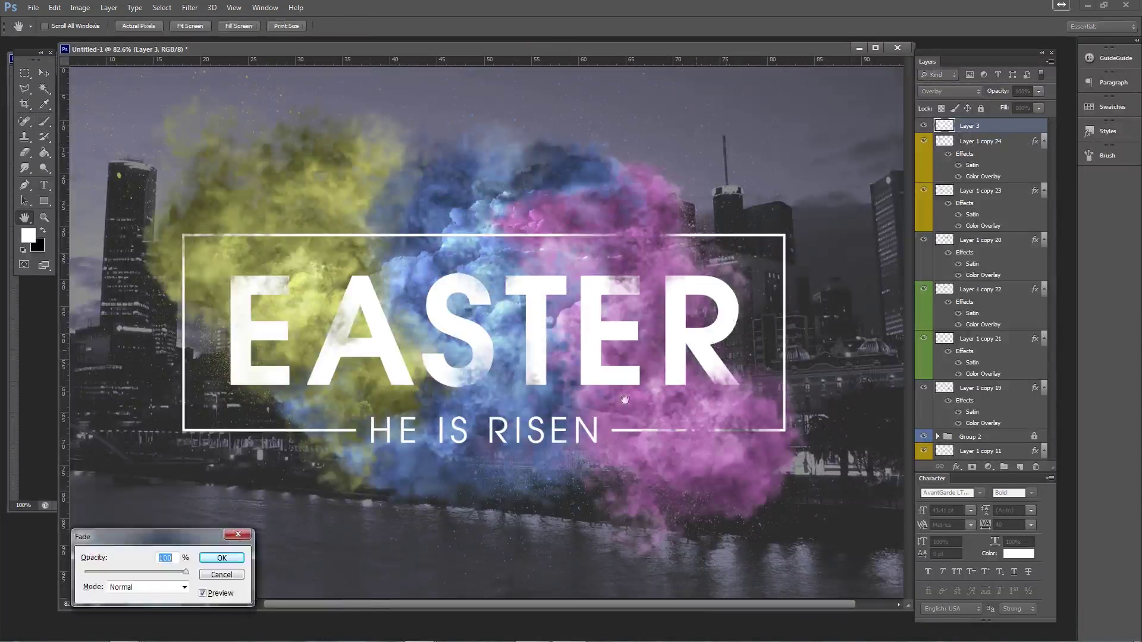
drag(185, 573, 176, 574)
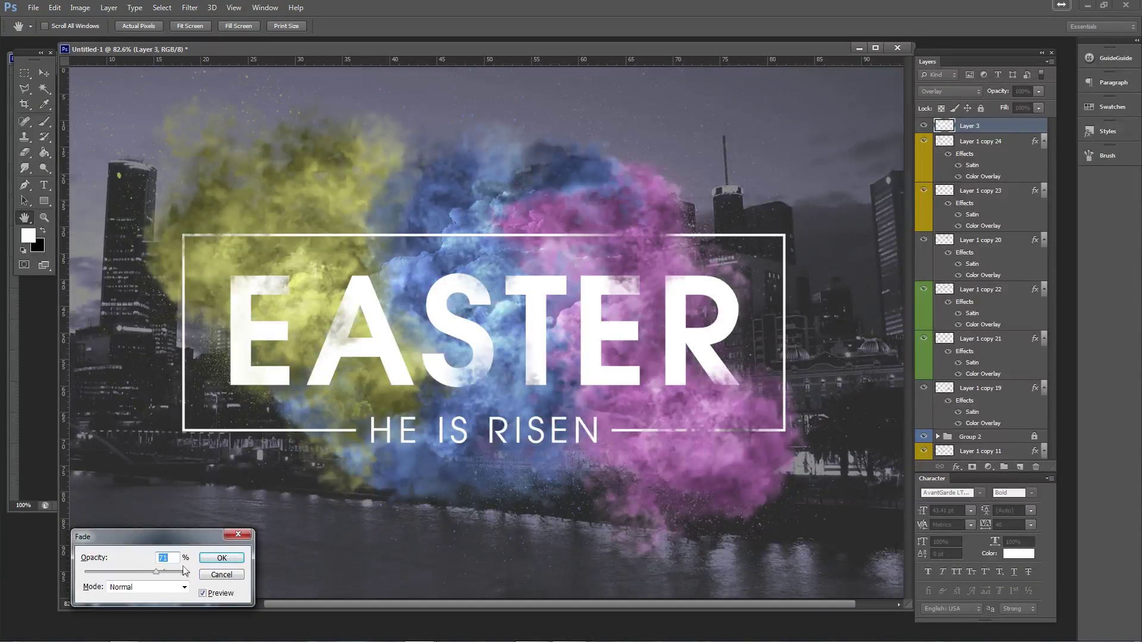
click(222, 558)
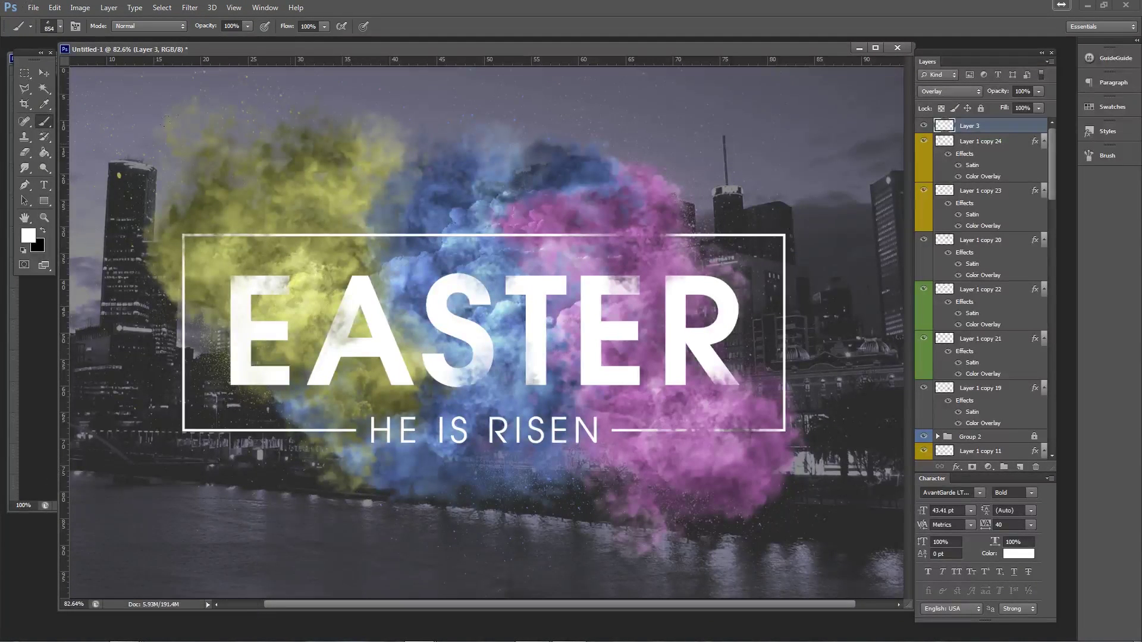
- Stamp a white cloud highlight with the 676 px brush on the yellow smoke around the frame's upper edge
click(60, 26)
double_click(564, 160)
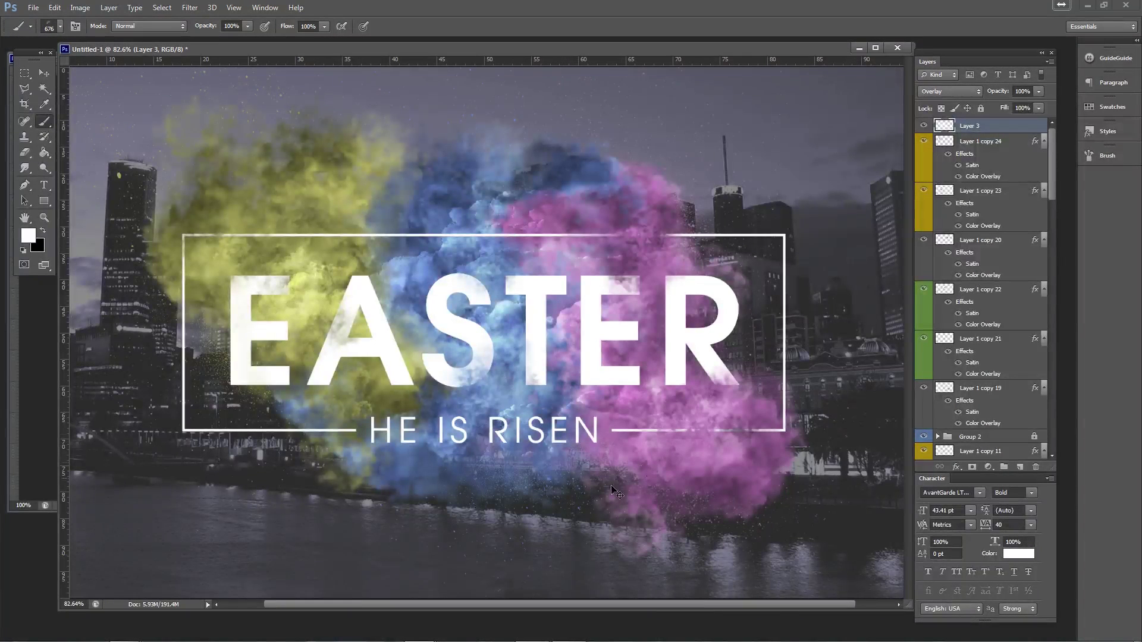
key(ctrl+z)
click(660, 416)
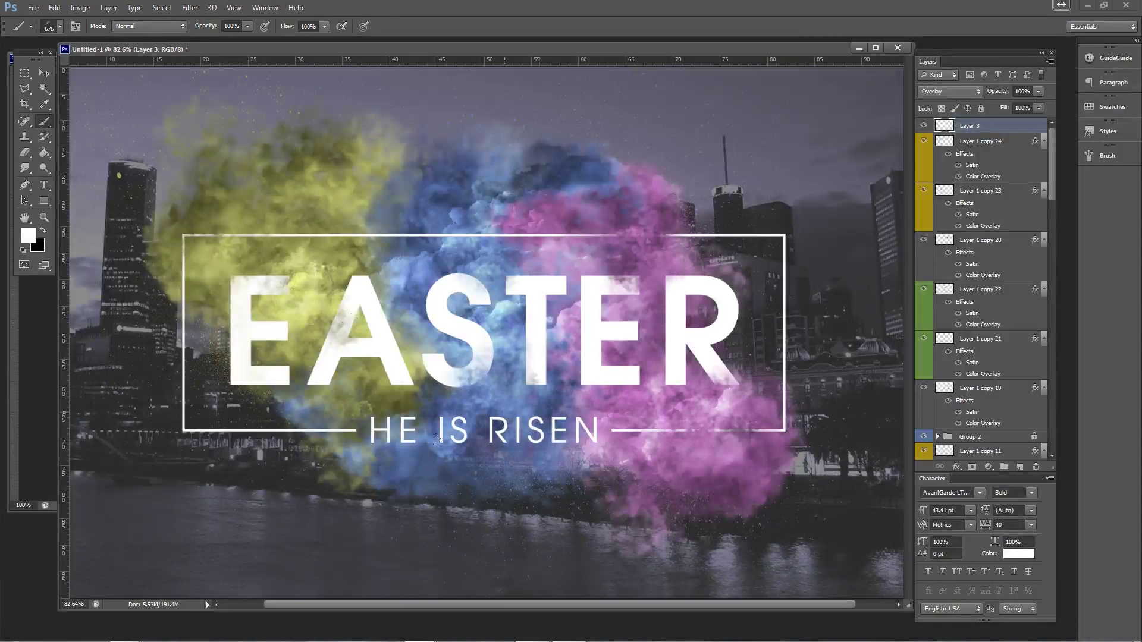
key(ctrl+z)
click(286, 213)
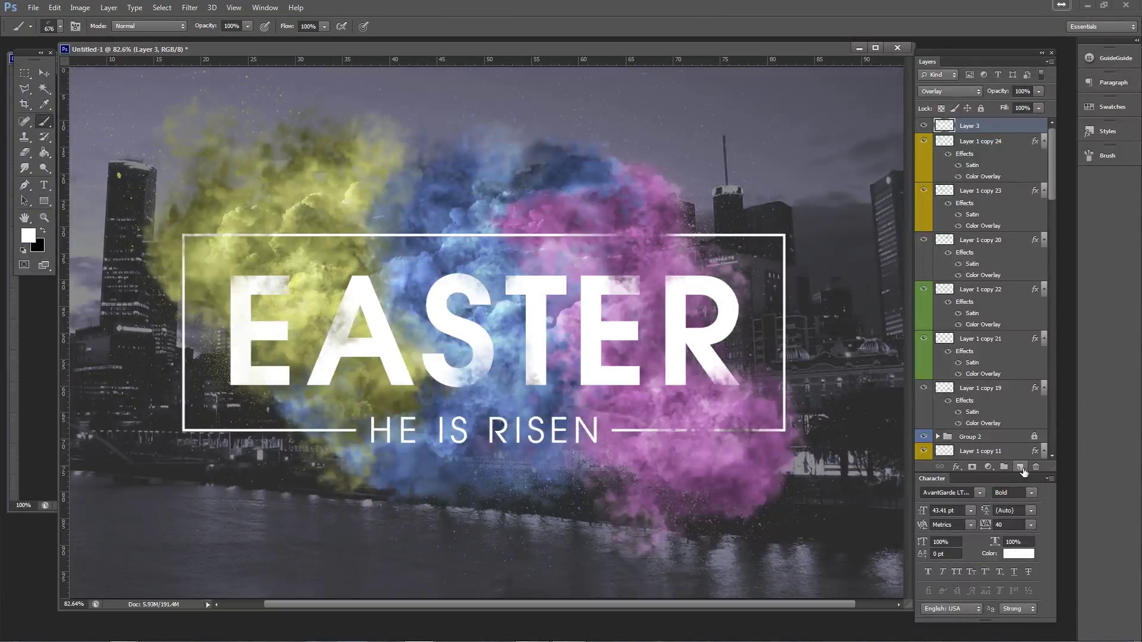
- Create a new layer above Layer 3, set its blend mode to Soft Light and make black the foreground color
click(1019, 467)
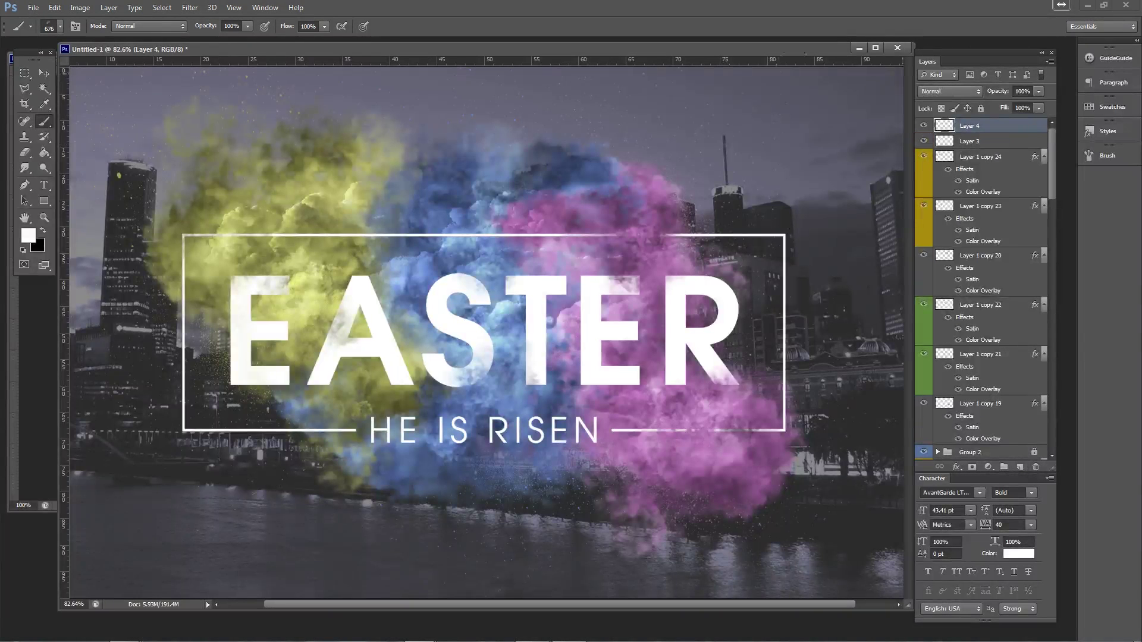
click(947, 92)
click(945, 260)
click(42, 230)
- Test placements of the 917 px cloud brush and keep one black shading stamp over the yellow and blue smoke around the A
click(60, 27)
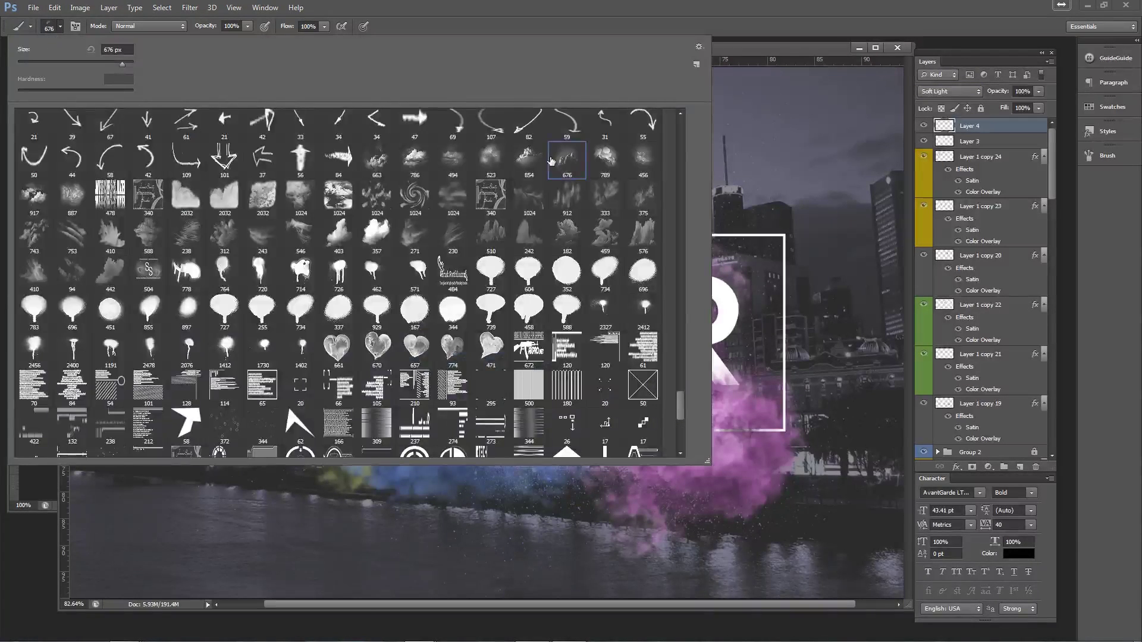
click(39, 198)
click(483, 7)
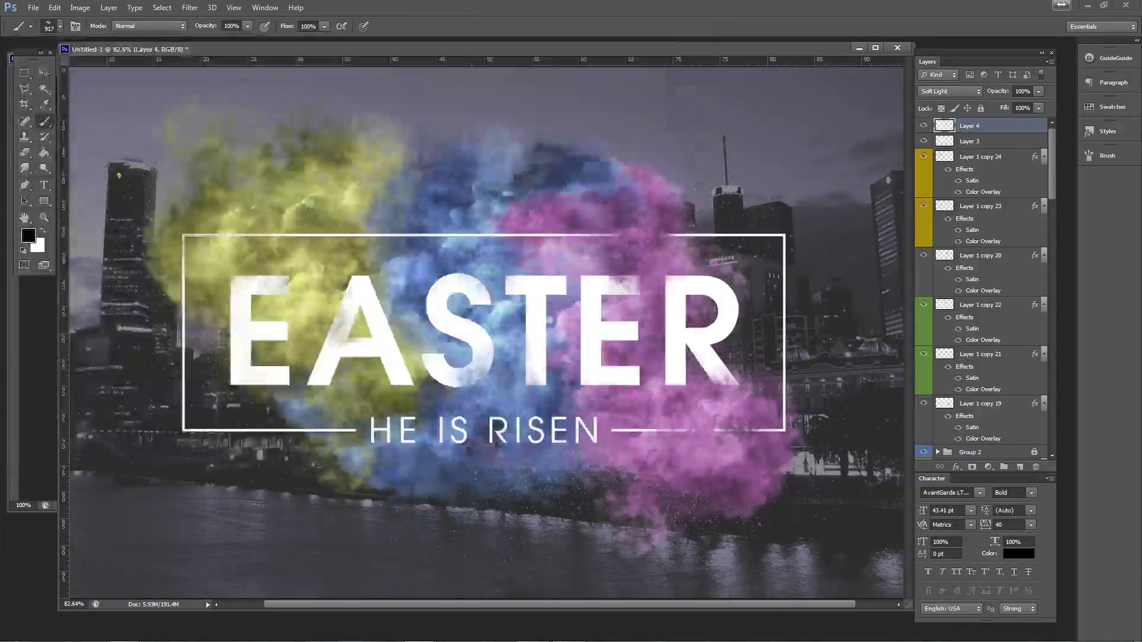
click(408, 195)
key(ctrl+z)
click(428, 224)
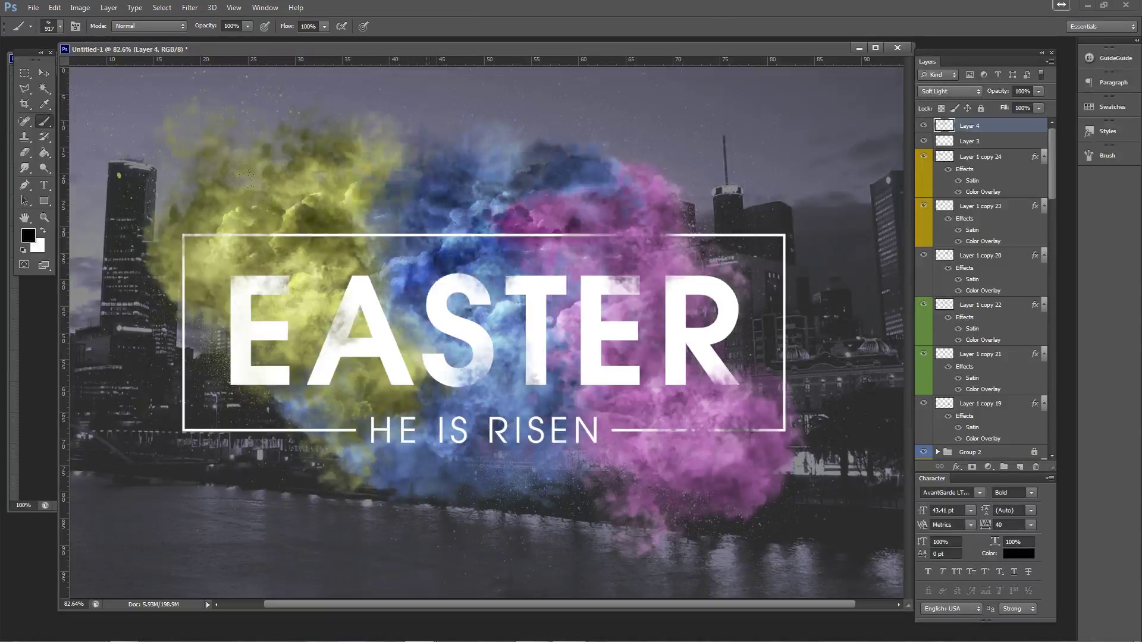
key(ctrl+z)
click(406, 257)
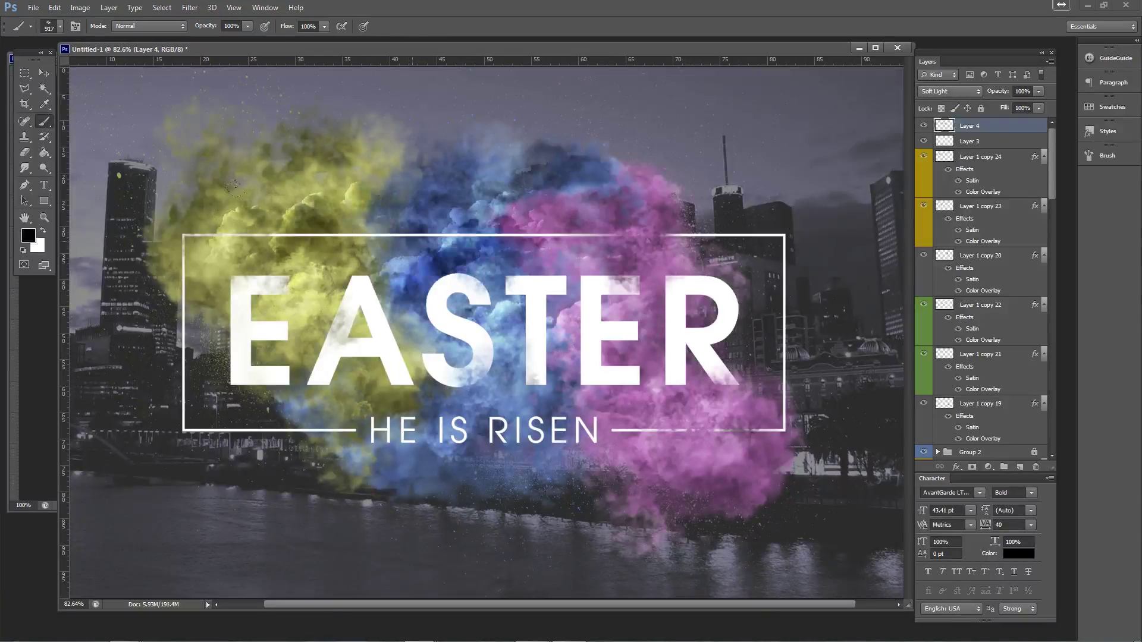
key(ctrl+z)
key(ctrl+z)
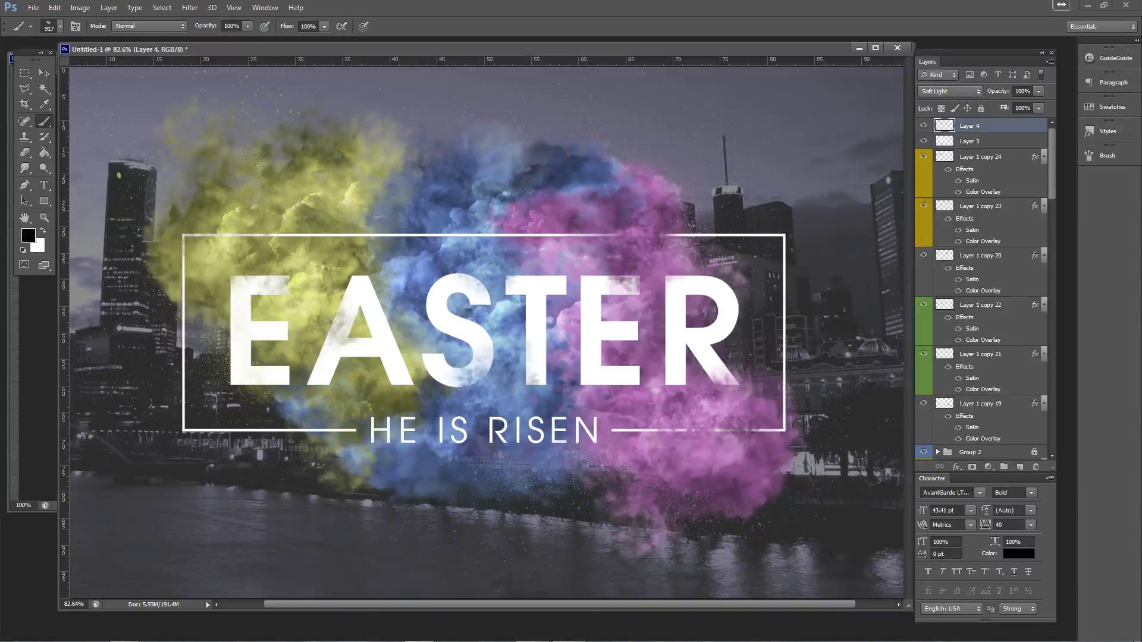
click(432, 220)
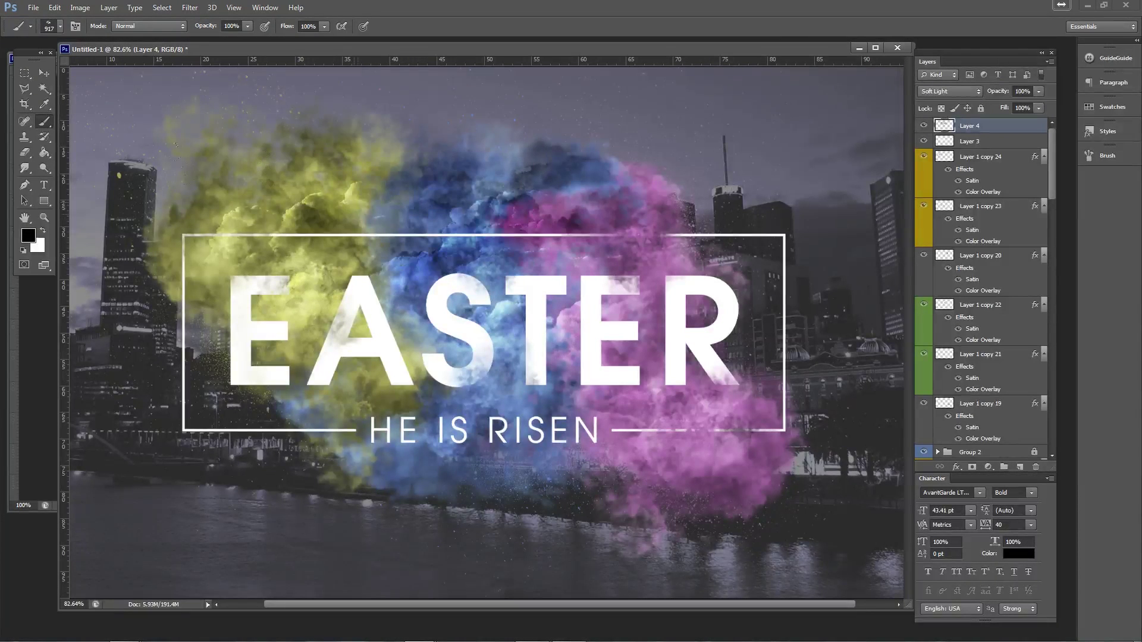
key(ctrl+z)
click(356, 288)
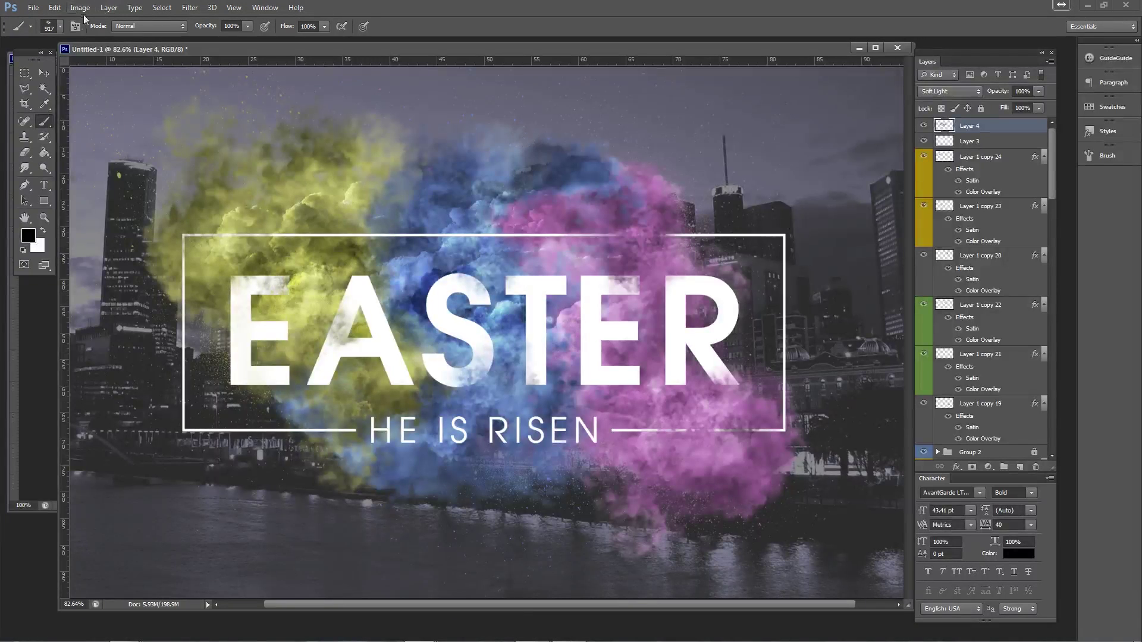
- Stamp black cloud shading with the 663 px brush on the blue smoke behind S and T
click(59, 26)
click(39, 236)
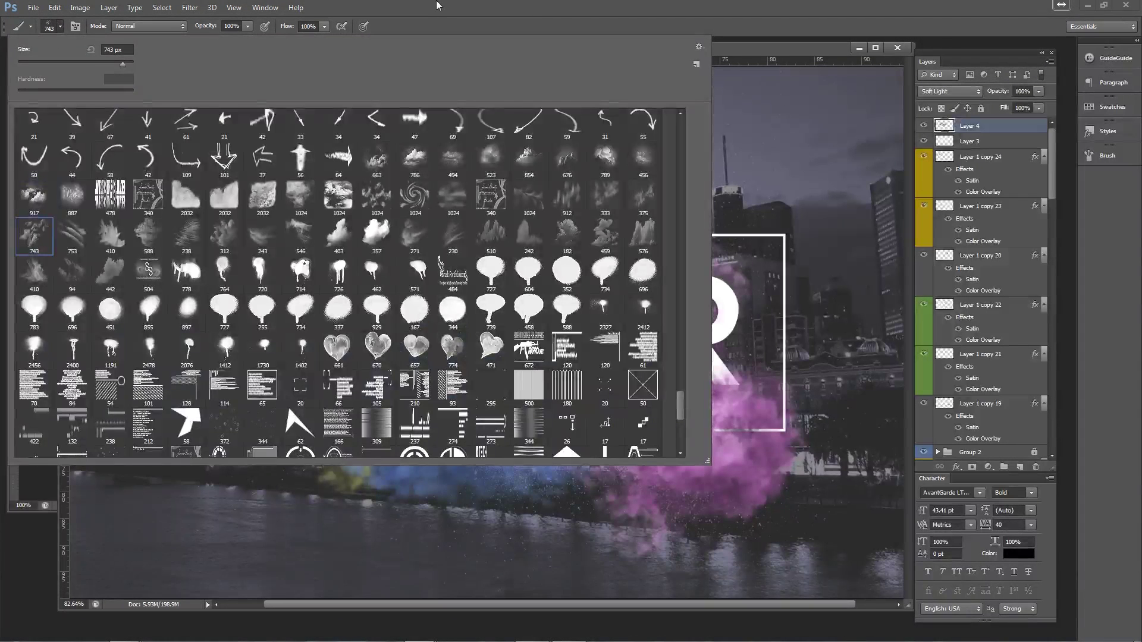
click(37, 199)
click(378, 164)
click(462, 28)
click(505, 336)
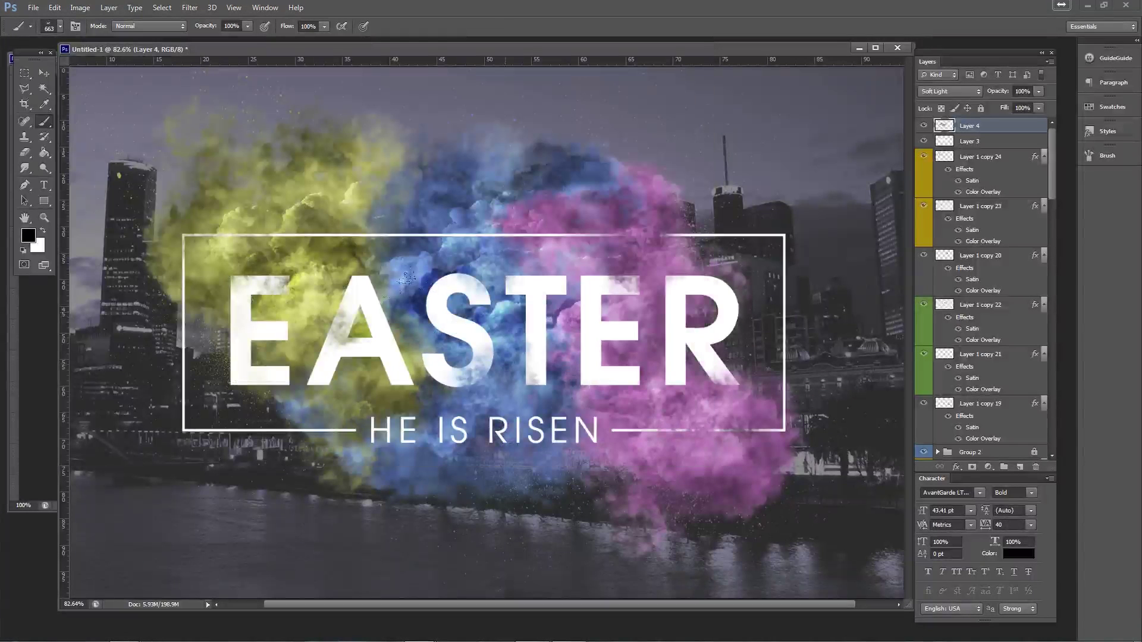
- Shade the pink smoke below the E and R with one black stamp of the 789 px cloud brush
click(60, 26)
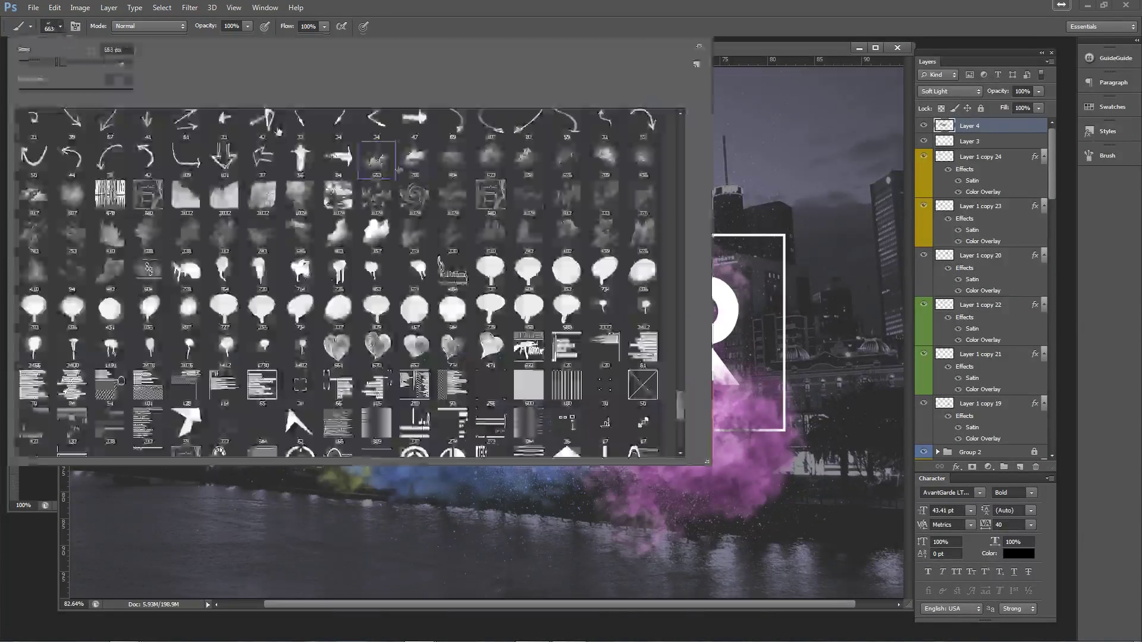
click(566, 159)
click(605, 157)
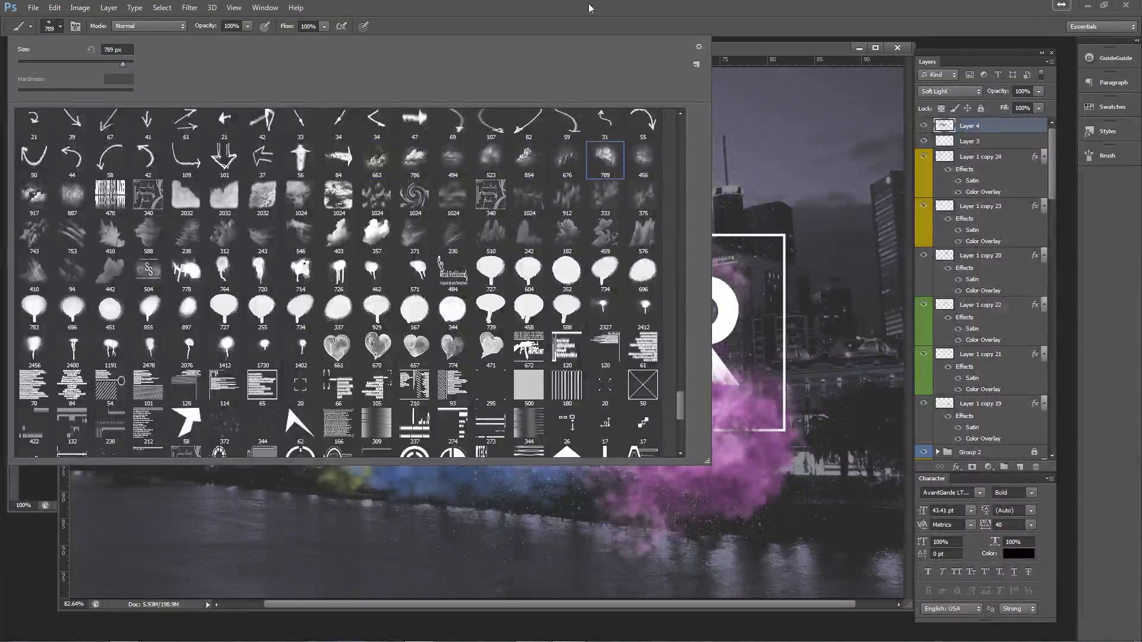
key(Return)
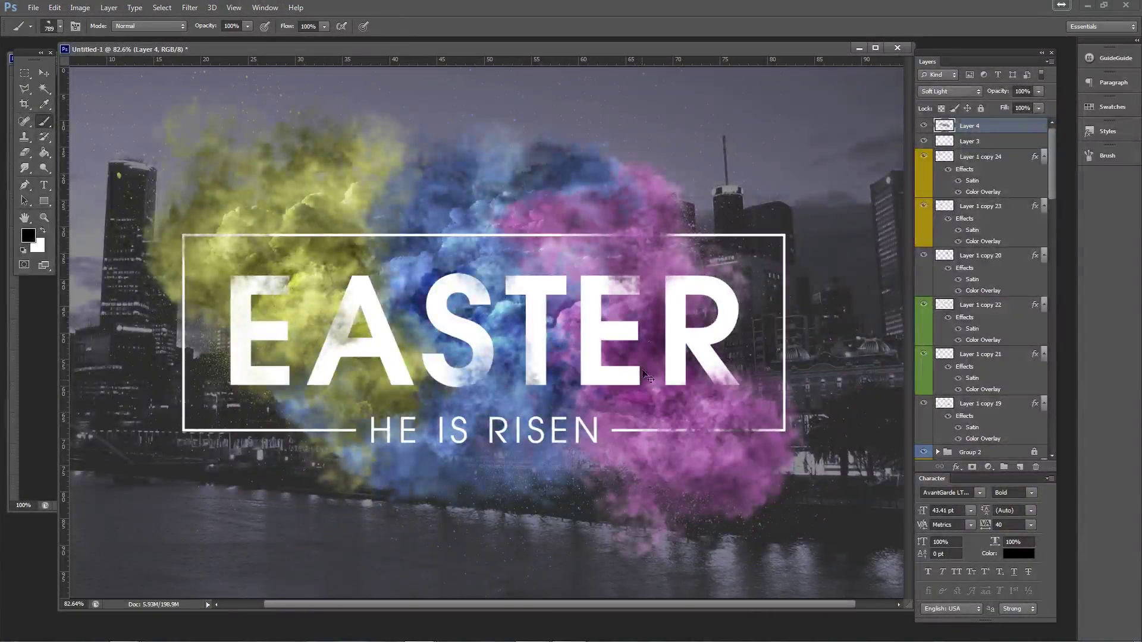
key(ctrl+z)
click(641, 418)
- Review the whole title composition at 100% zoom in full screen mode
key(z)
click(303, 27)
key(v)
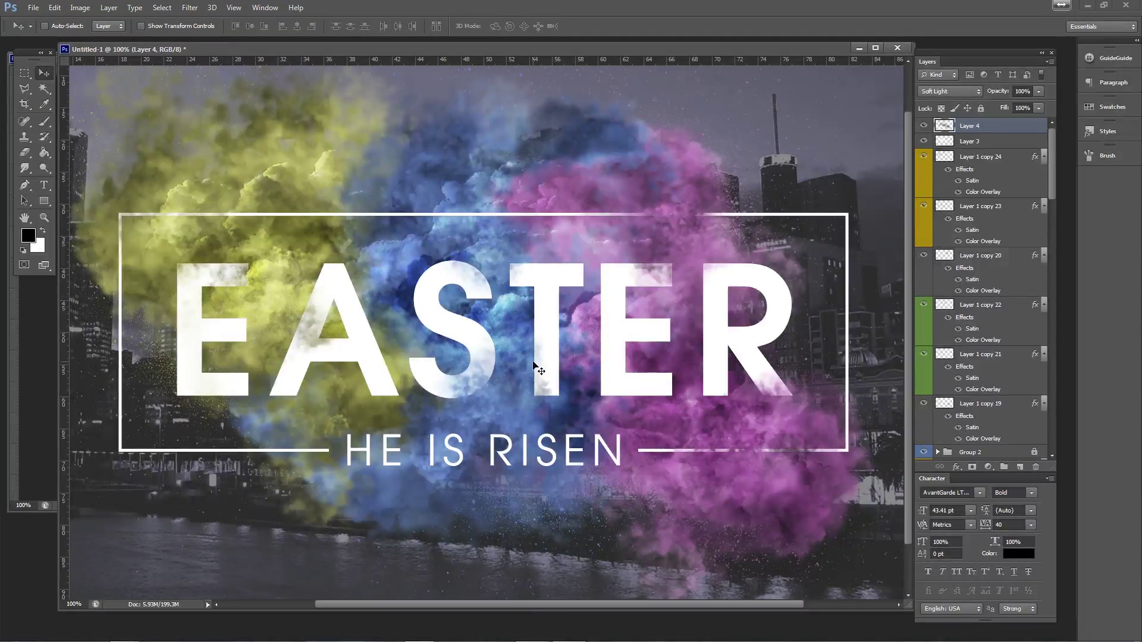
key(f)
key(f)
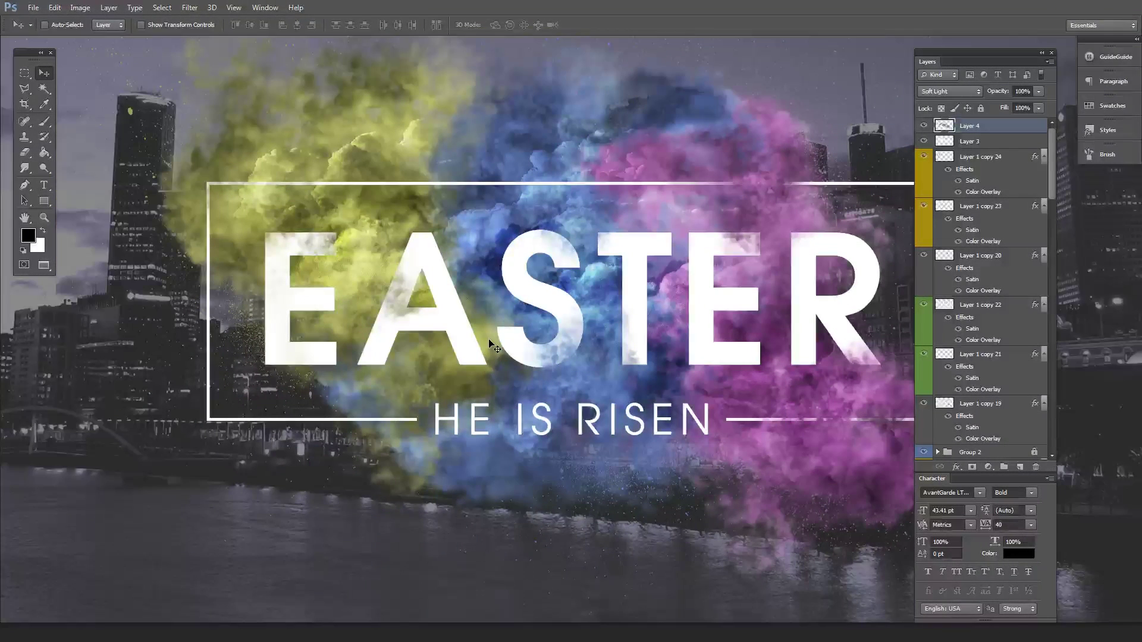
key(space)
drag(354, 215, 354, 215)
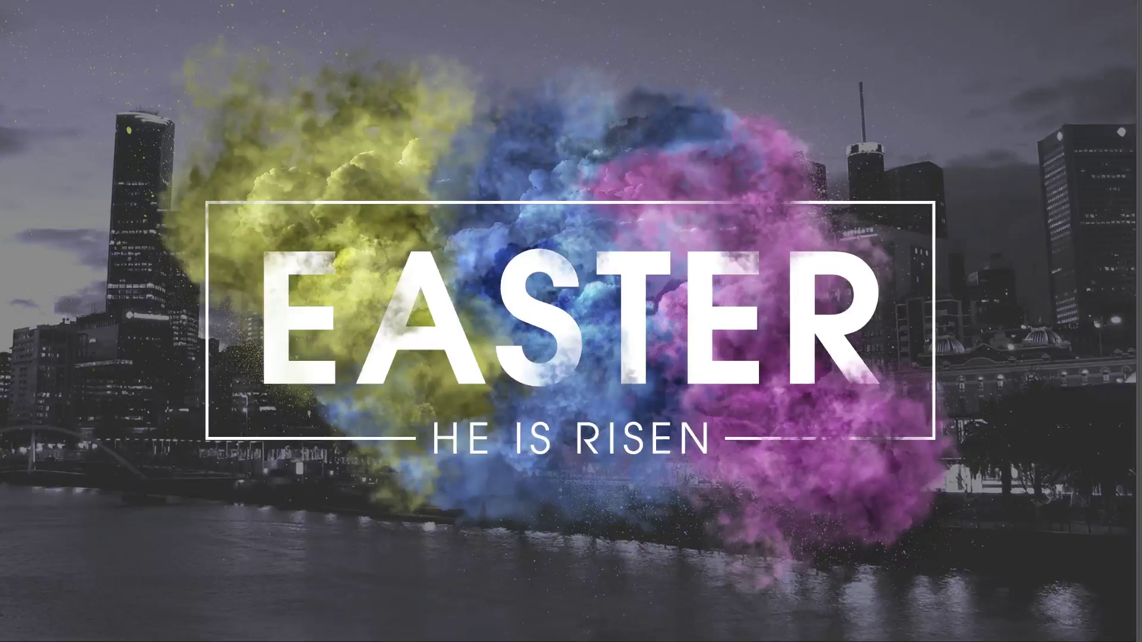